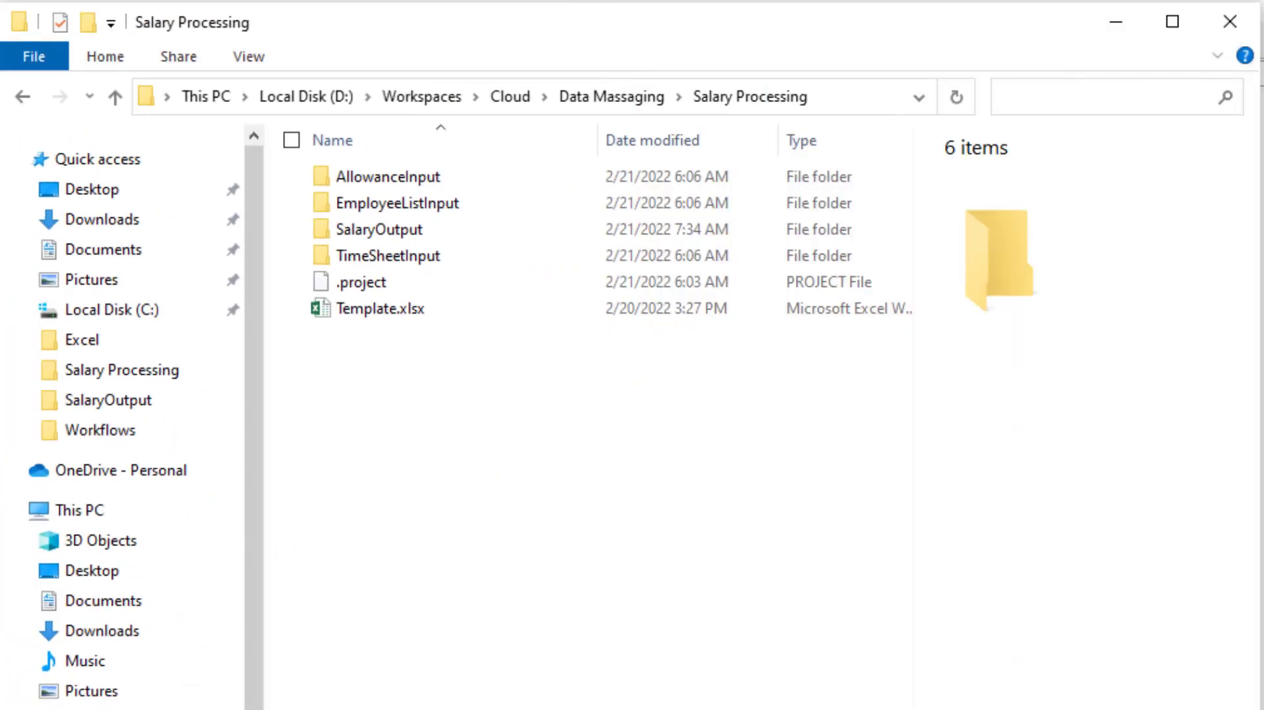
# Step: Look through the EmployeeListInput, AllowanceInput, TimeSheetInput and SalaryOutput folders of the Salary Processing project
pyautogui.doubleClick(398, 203)
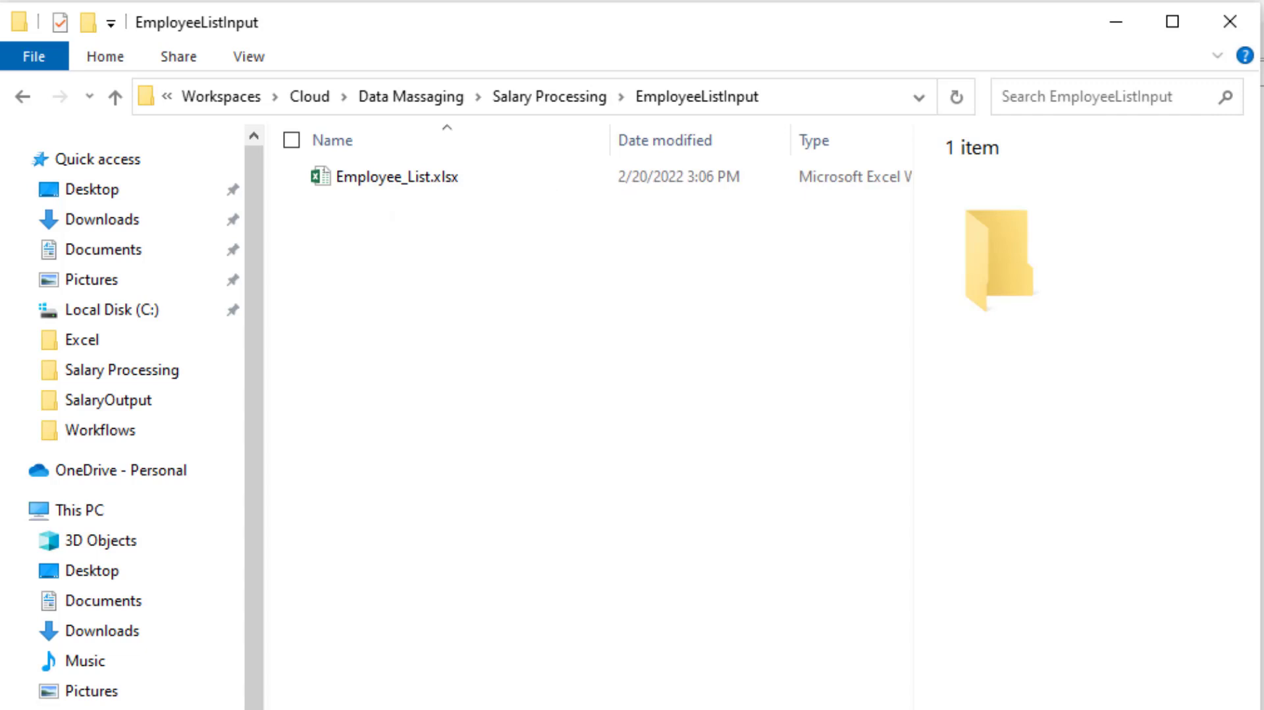
pyautogui.click(549, 96)
pyautogui.doubleClick(381, 175)
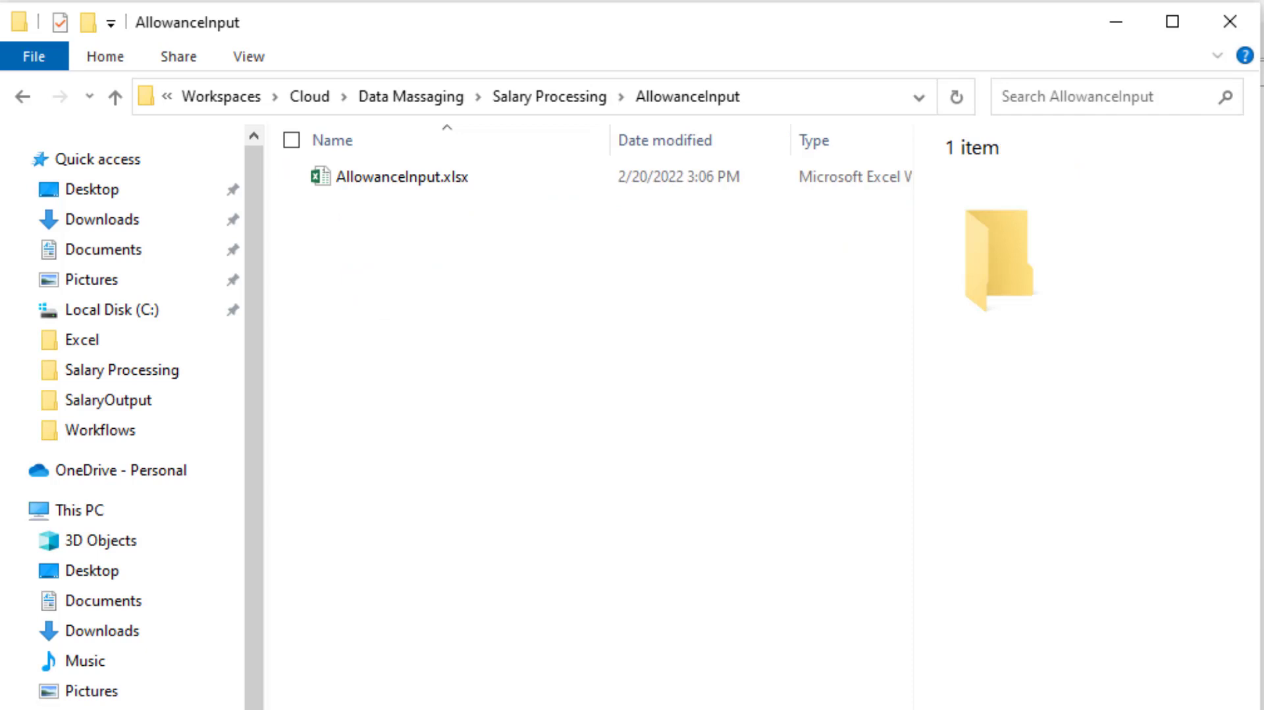
pyautogui.press('BackSpace')
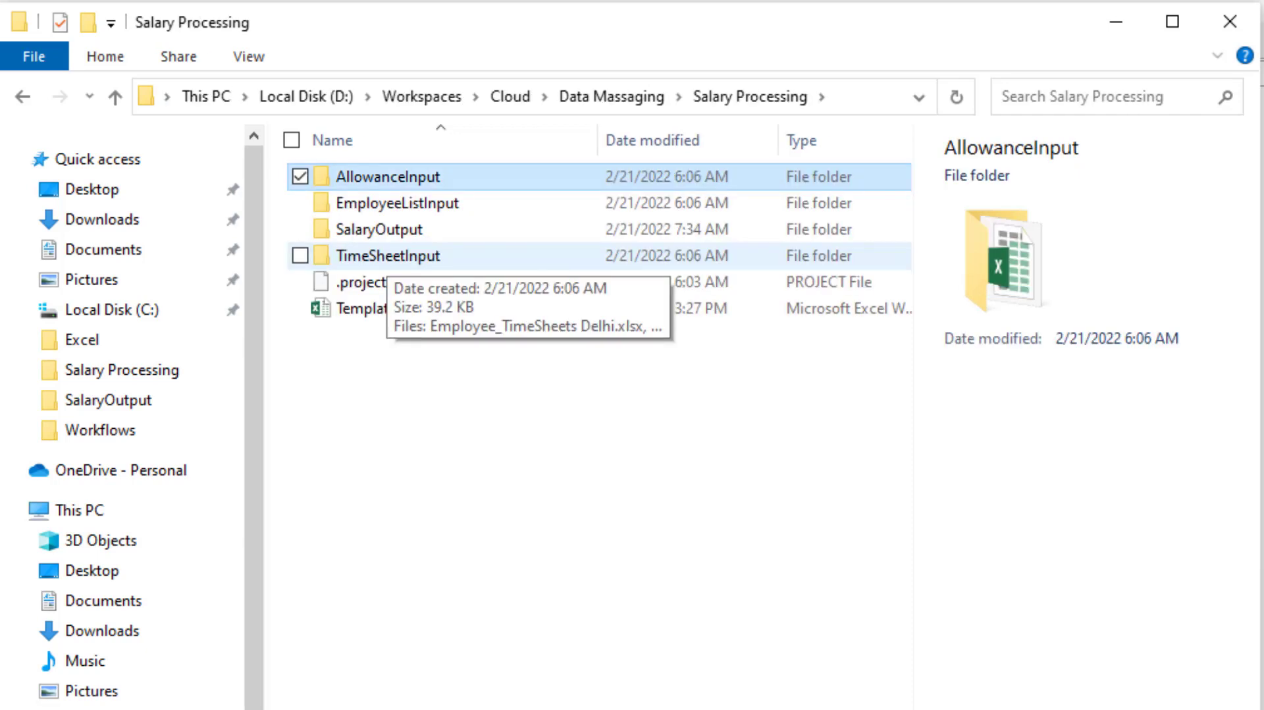
pyautogui.doubleClick(385, 256)
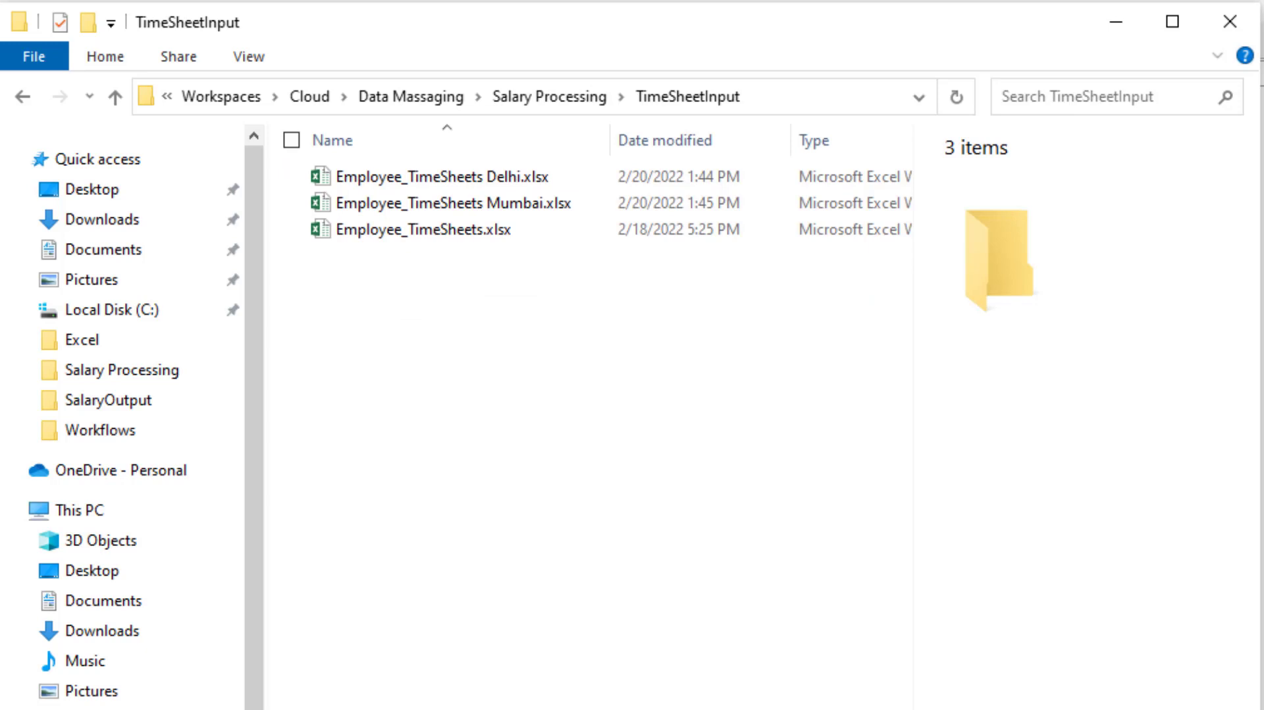
pyautogui.hotkey('alt', 'Up')
pyautogui.click(395, 227)
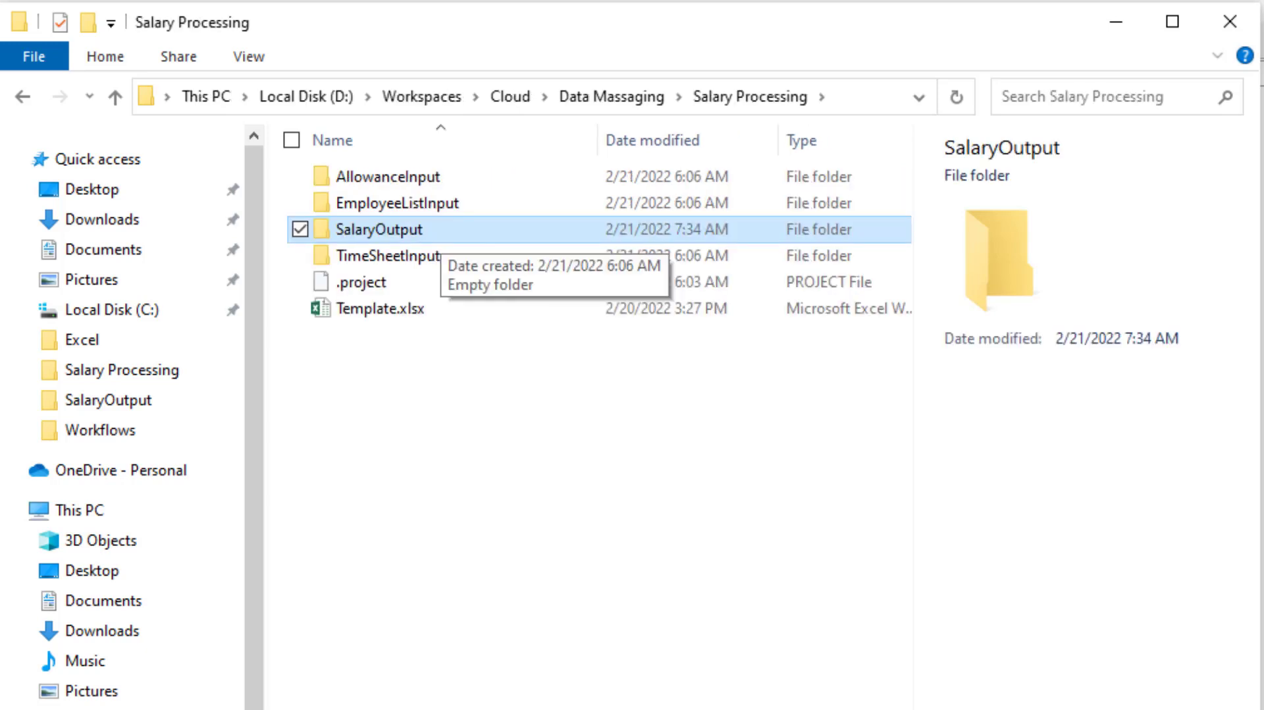
pyautogui.doubleClick(395, 227)
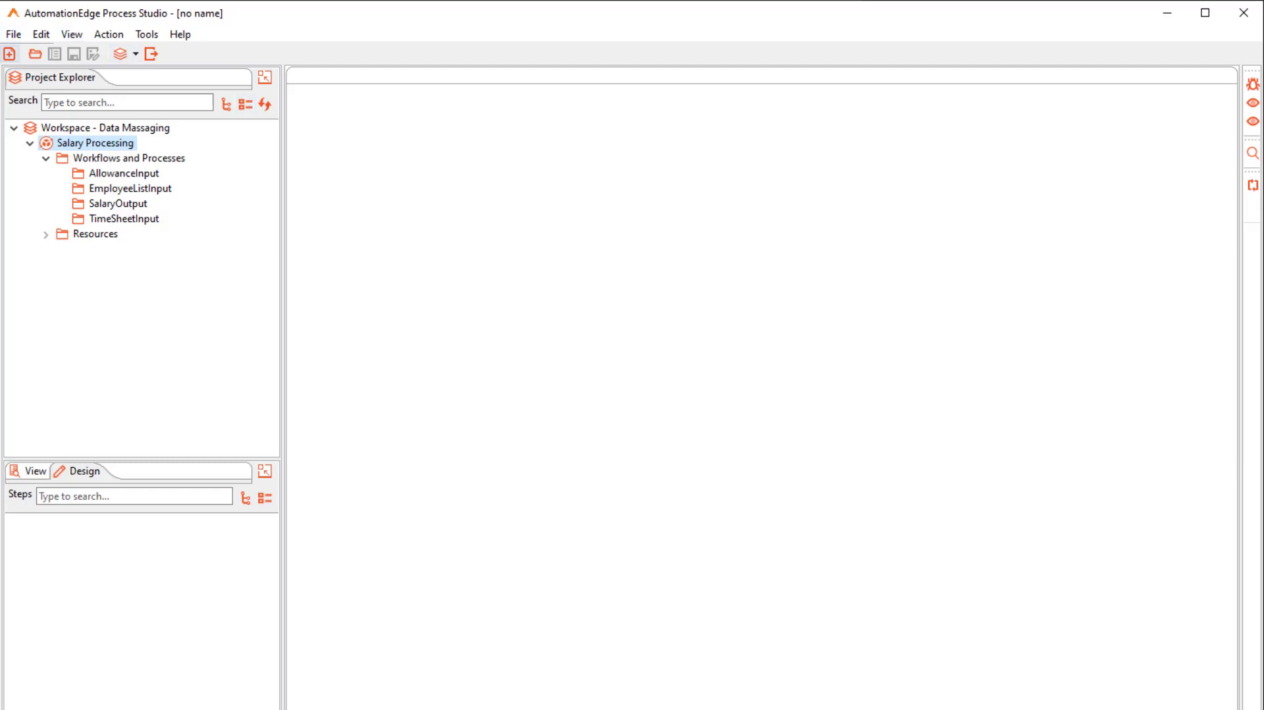
# Step: Create a new workflow and save it as Salary Processing in the Salary Processing project folder
pyautogui.click(9, 53)
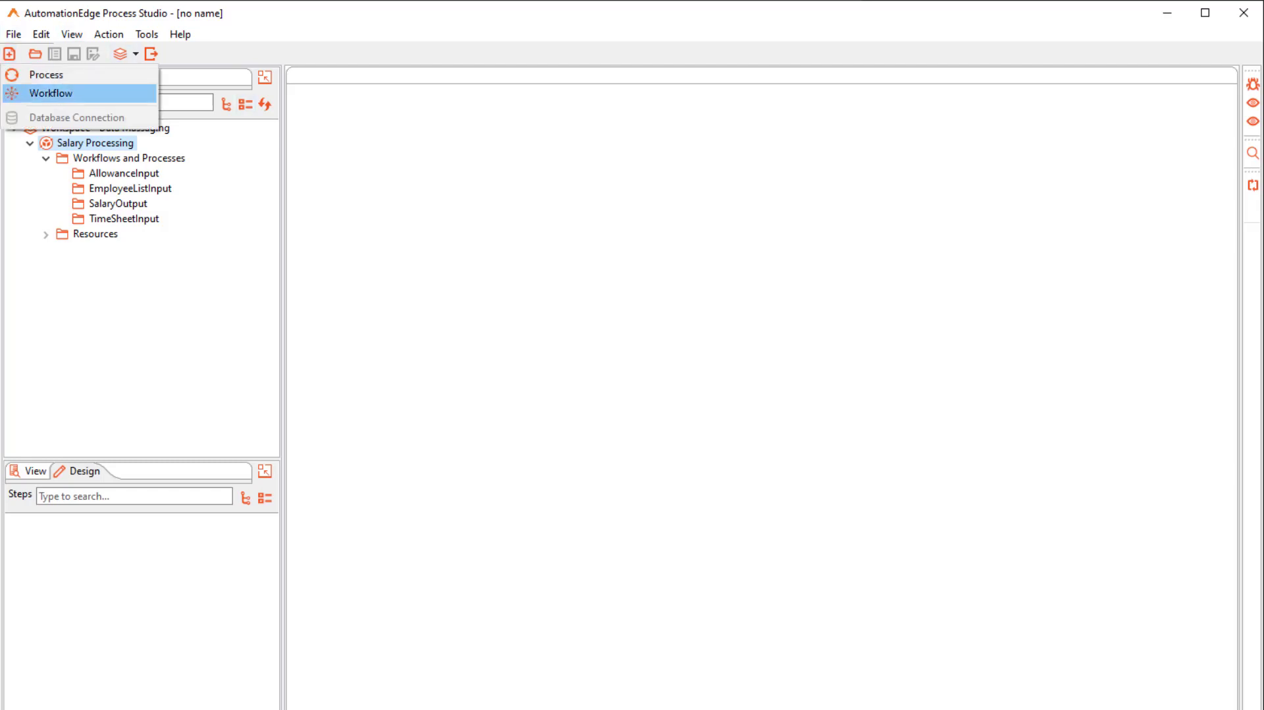
pyautogui.click(51, 93)
pyautogui.click(403, 552)
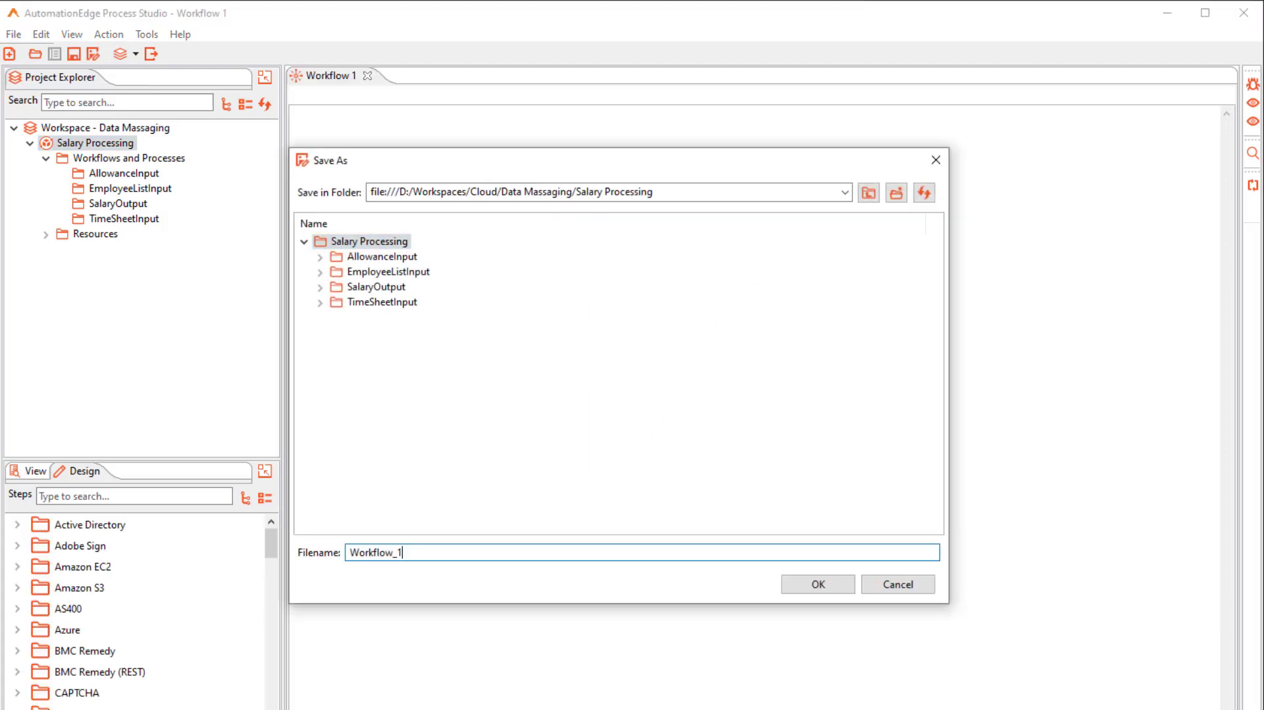
pyautogui.hotkey('ctrl', 'a')
pyautogui.write('Salary Processing')
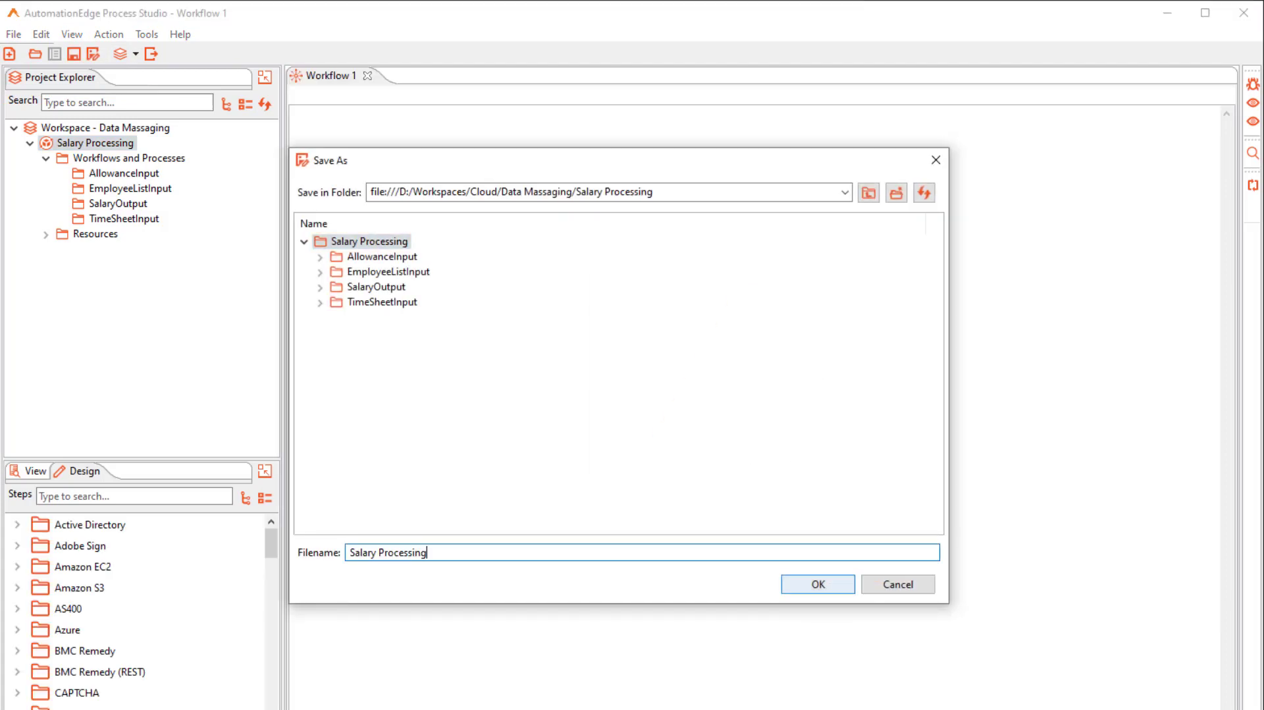
pyautogui.press('Return')
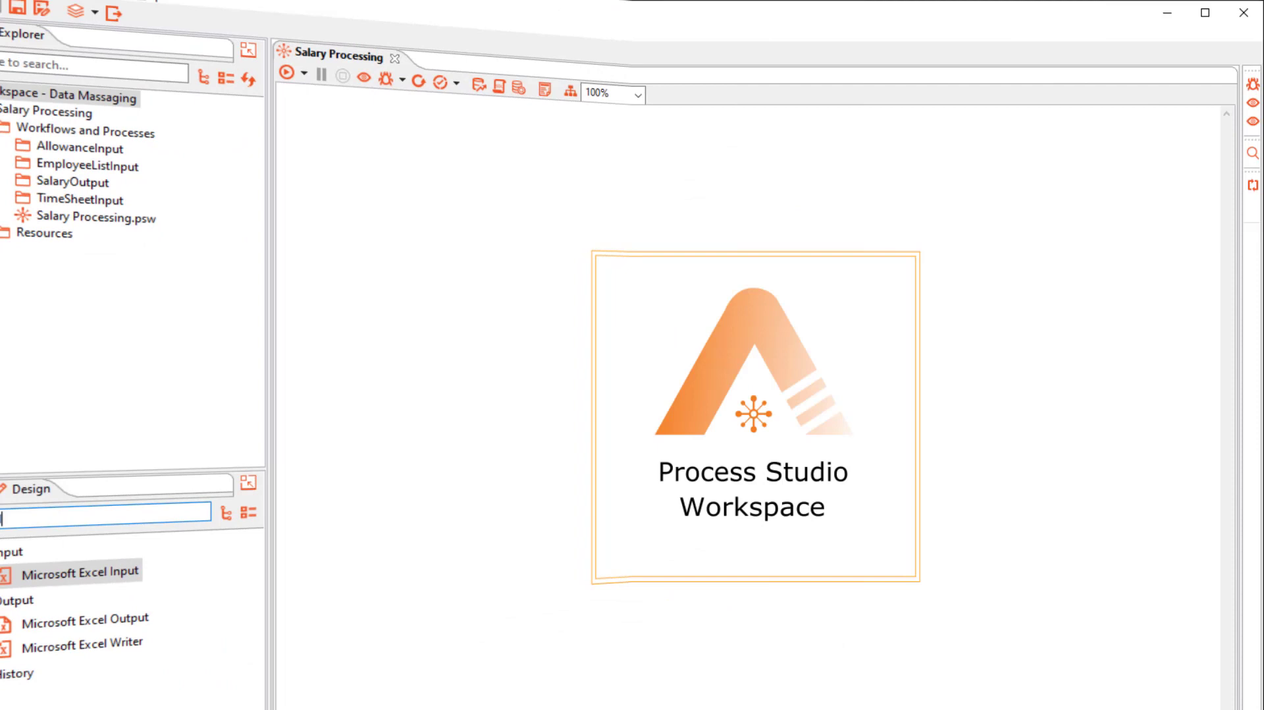
# Step: Place three Microsoft Excel Input steps on the workflow canvas, two stacked vertically and the third above and to their right
pyautogui.moveTo(124, 545); pyautogui.dragTo(478, 307)
pyautogui.moveTo(125, 546); pyautogui.dragTo(491, 496)
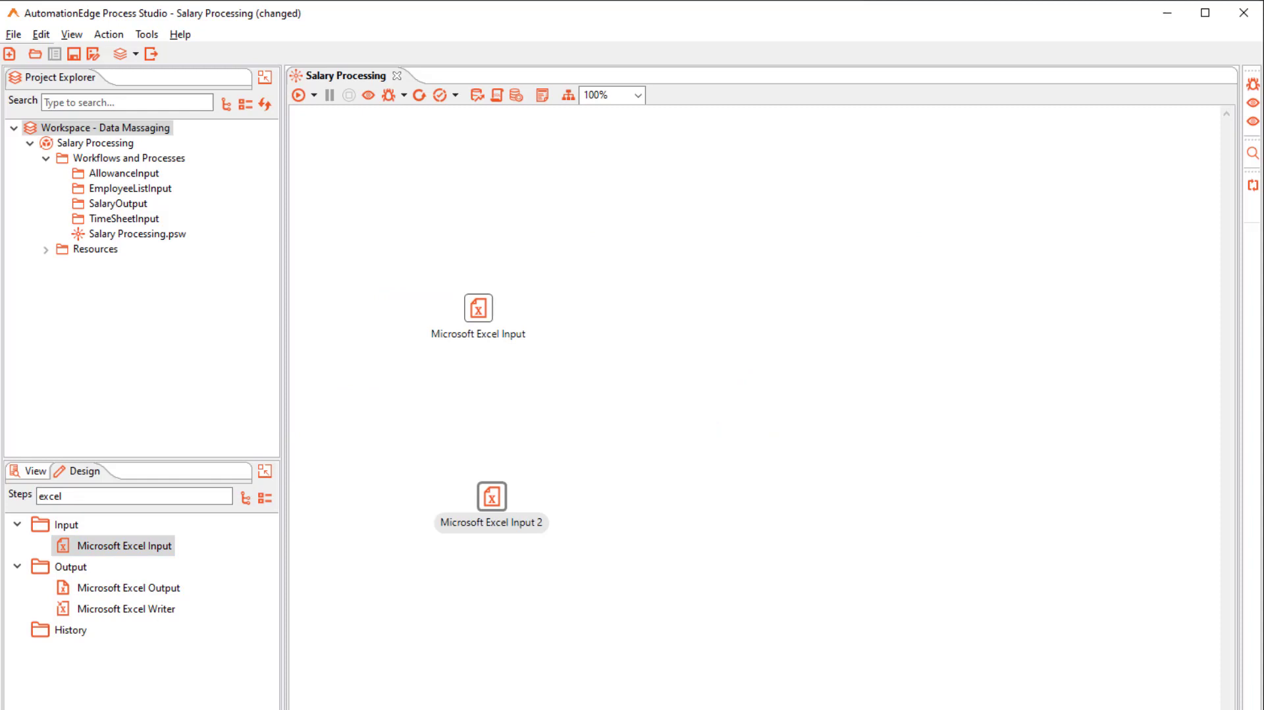
pyautogui.moveTo(478, 307); pyautogui.dragTo(491, 361)
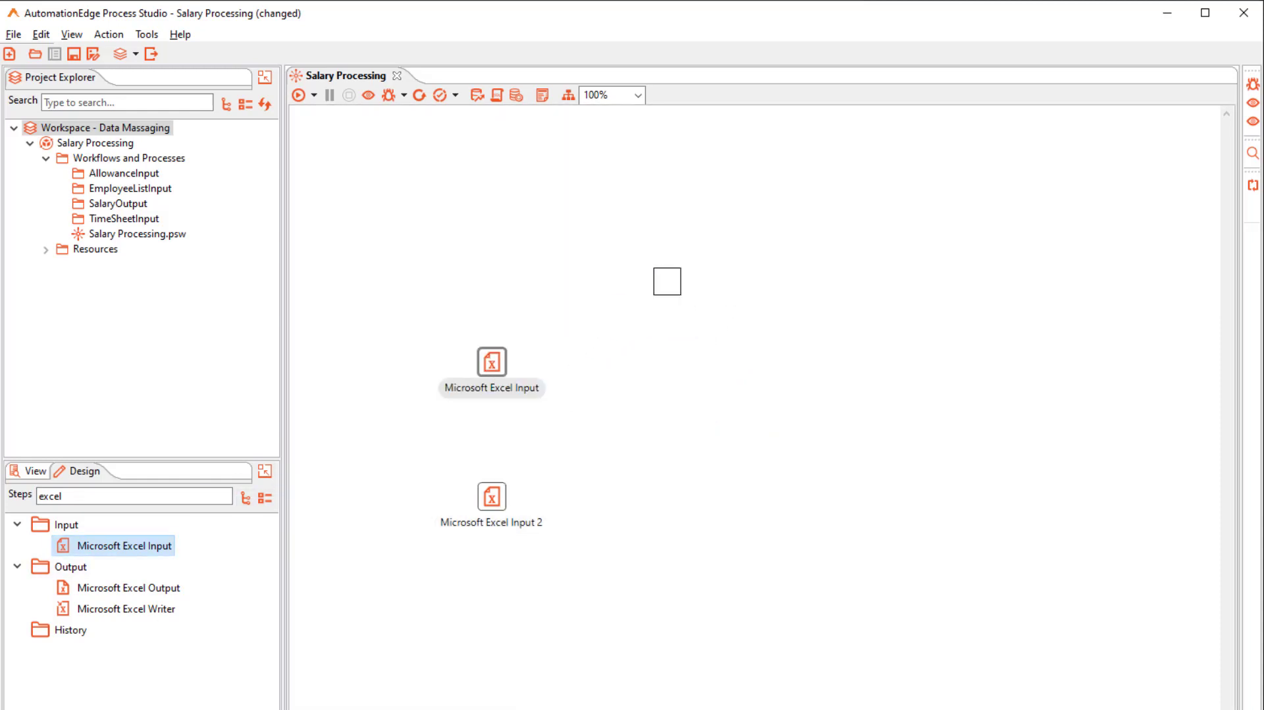
pyautogui.moveTo(653, 281); pyautogui.dragTo(654, 281)
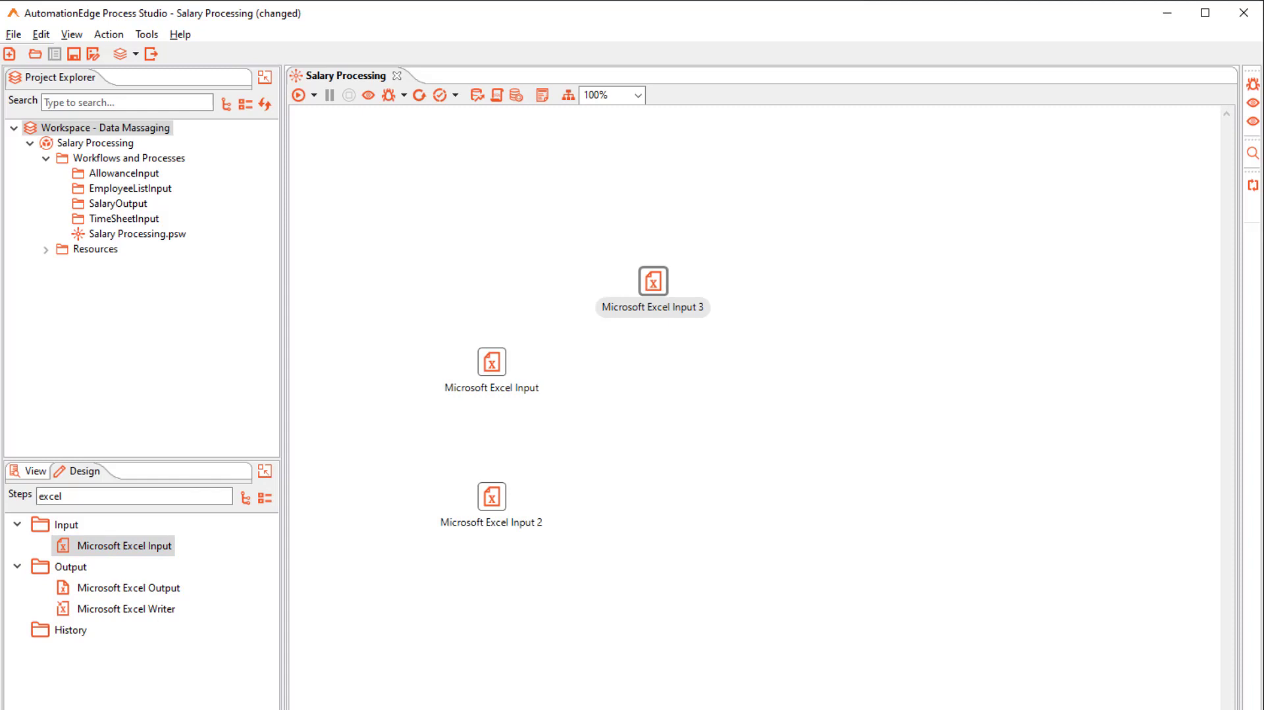
# Step: Rename the upper of the two stacked Excel inputs to Read Employee Details and set its spreadsheet type to Excel 2007 XLSX (Apache POI)
pyautogui.click(492, 362)
pyautogui.doubleClick(491, 361)
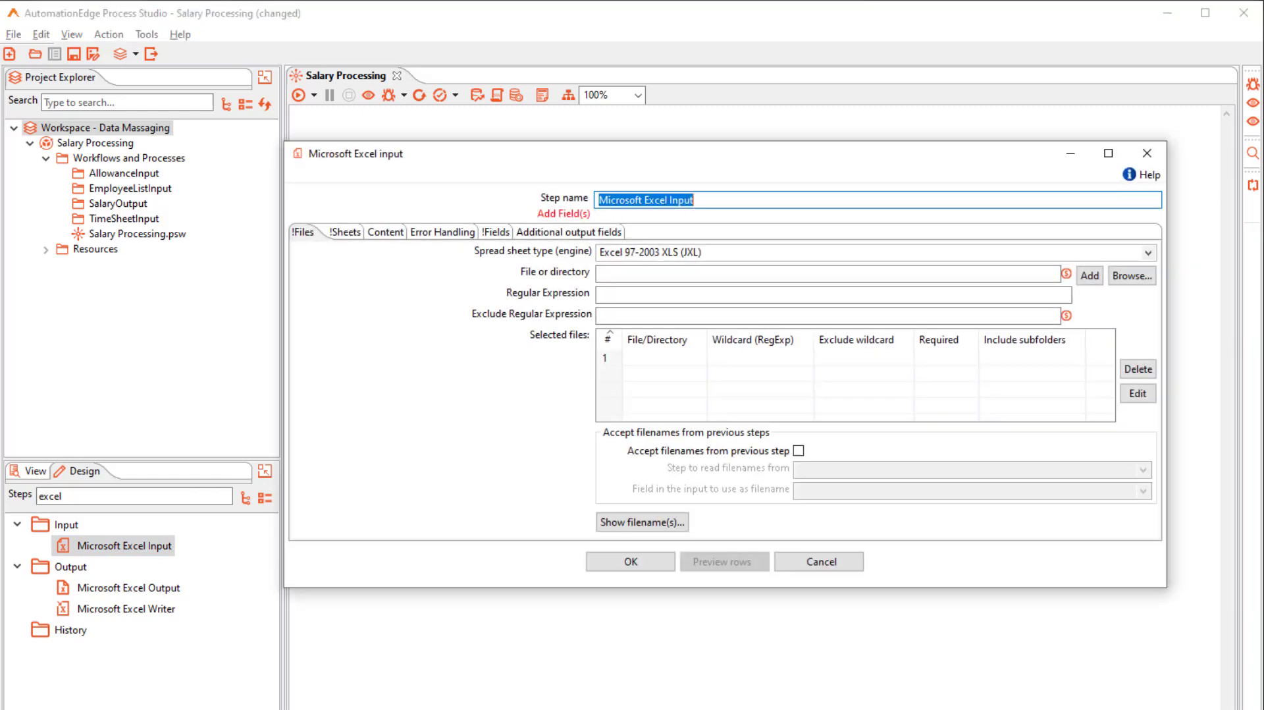
pyautogui.write('Read Employee Details')
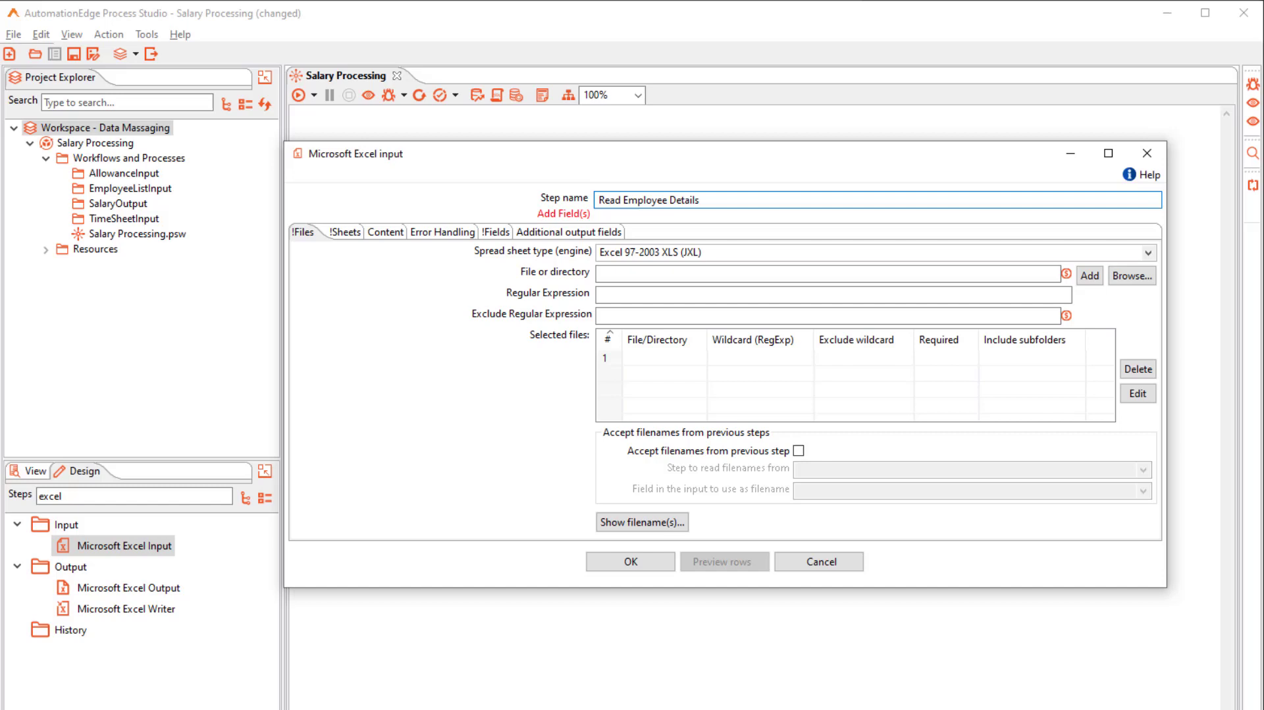
pyautogui.click(1148, 253)
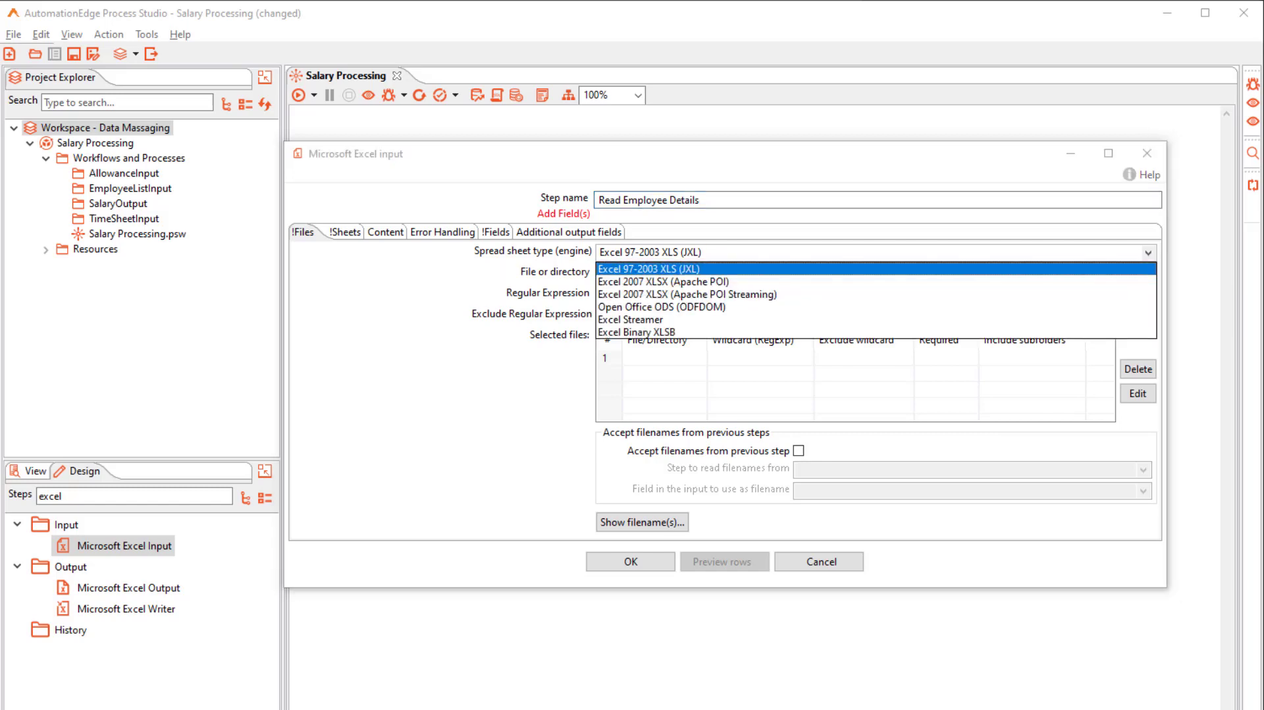
pyautogui.click(663, 281)
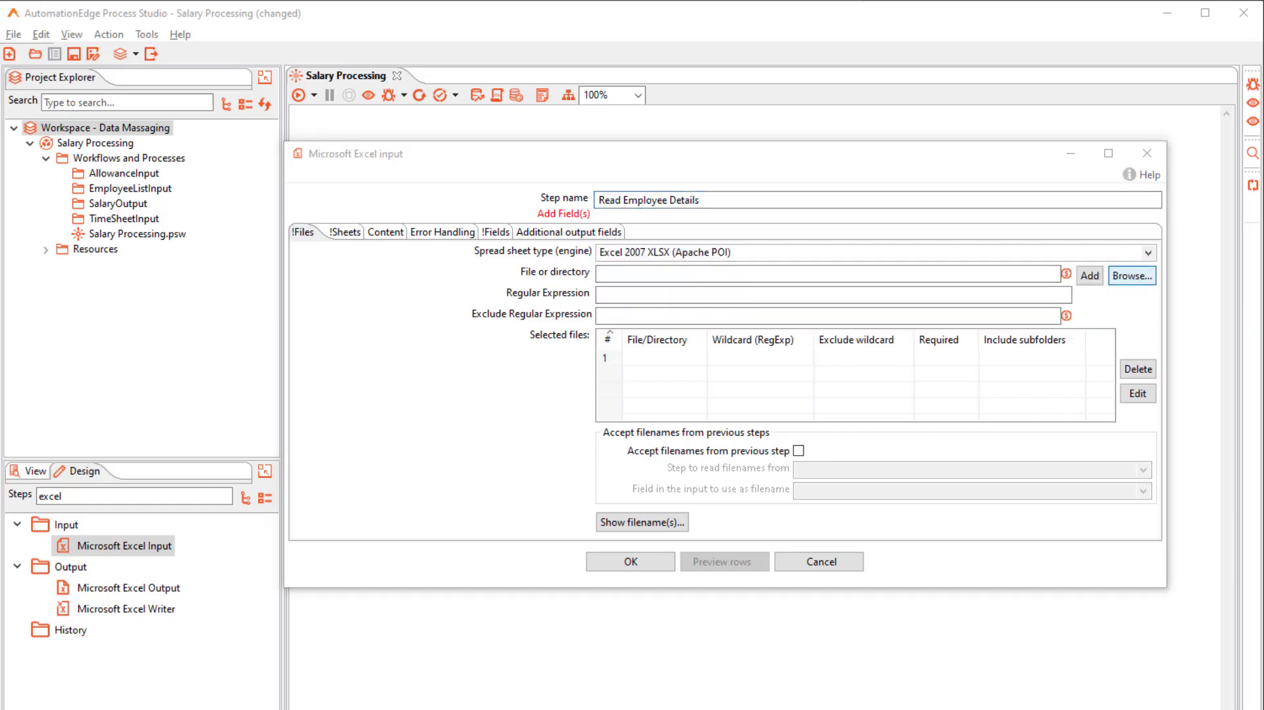
# Step: Add Employee_List.xlsx from the EmployeeListInput folder as the source file and get its fields from the header row
pyautogui.click(1132, 276)
pyautogui.doubleClick(517, 324)
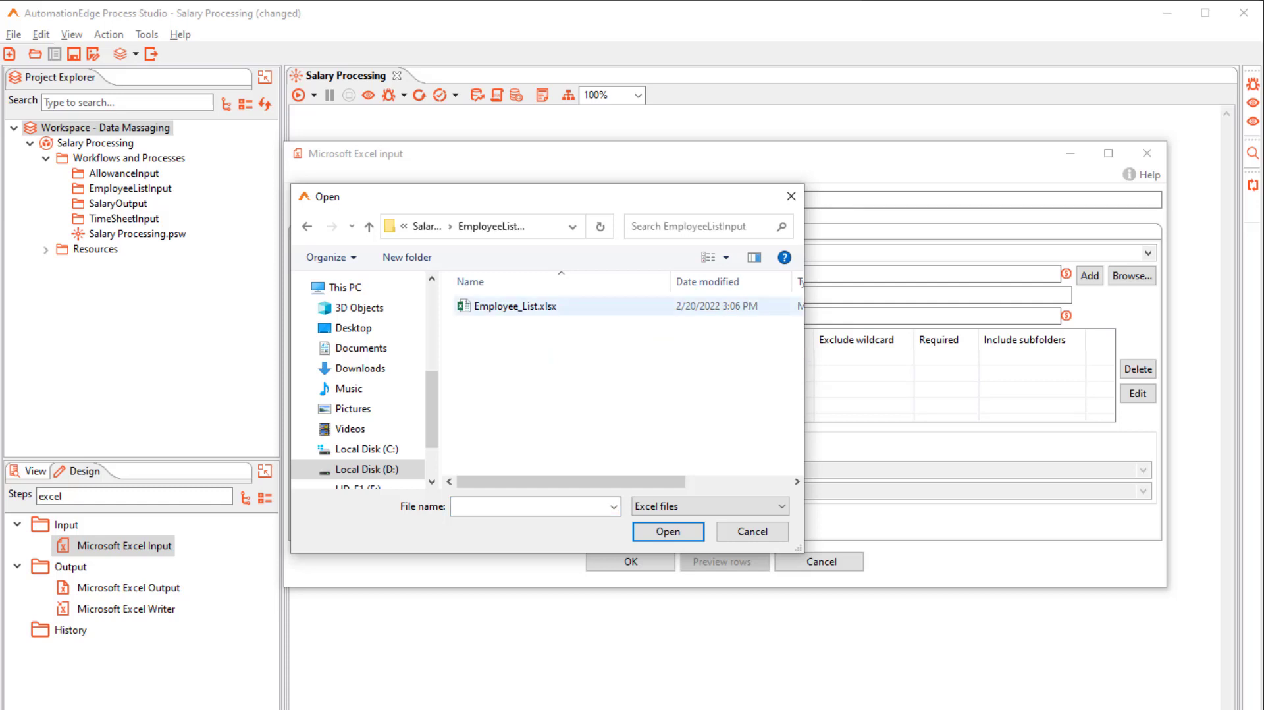
pyautogui.doubleClick(514, 306)
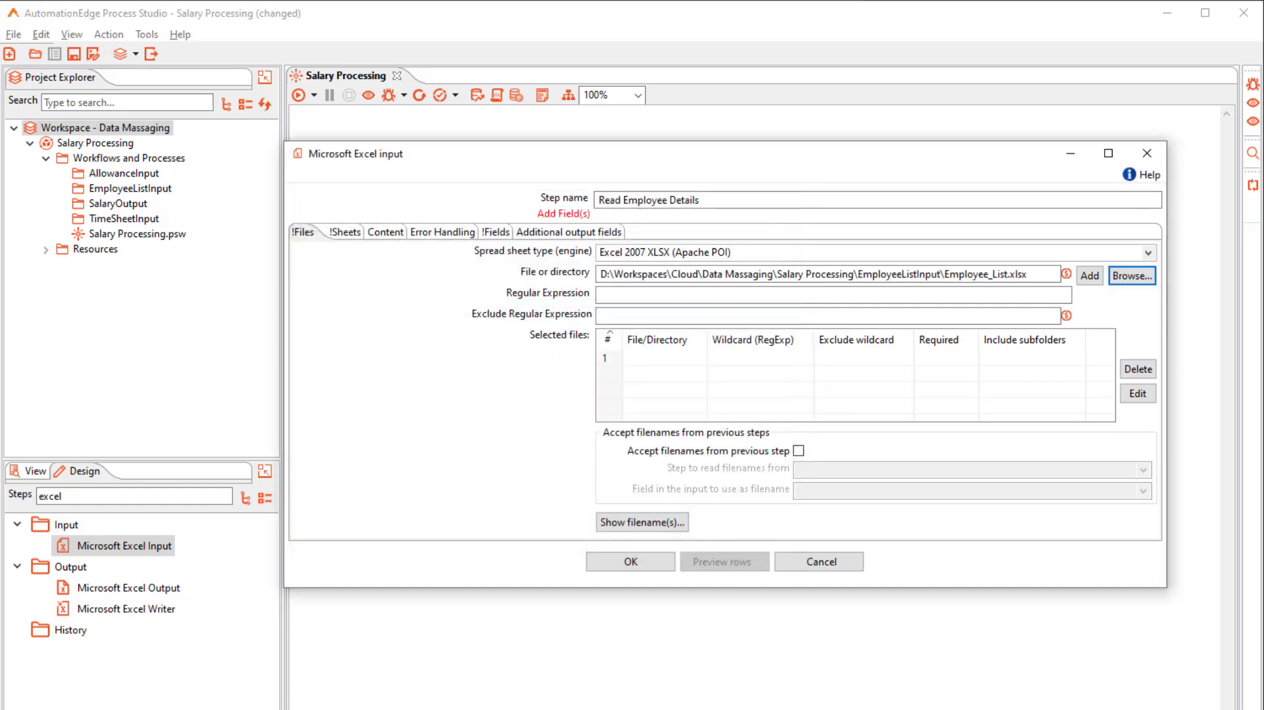
pyautogui.click(1089, 276)
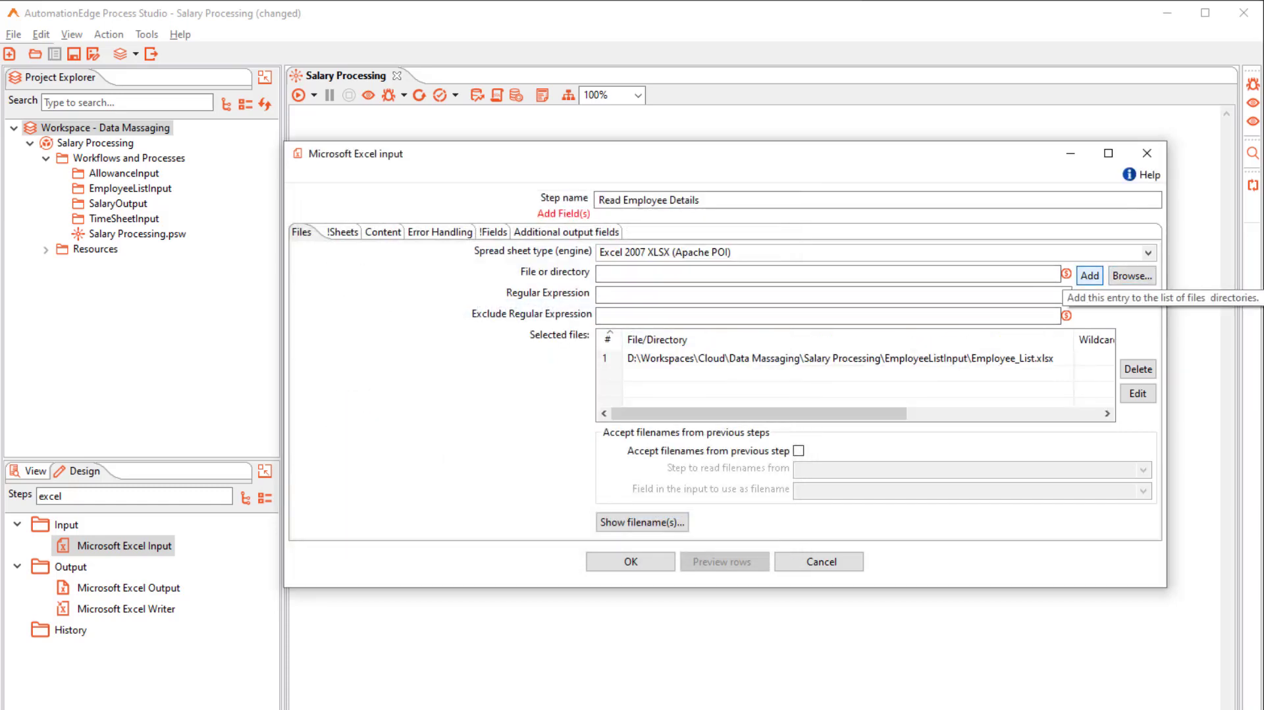
pyautogui.click(493, 232)
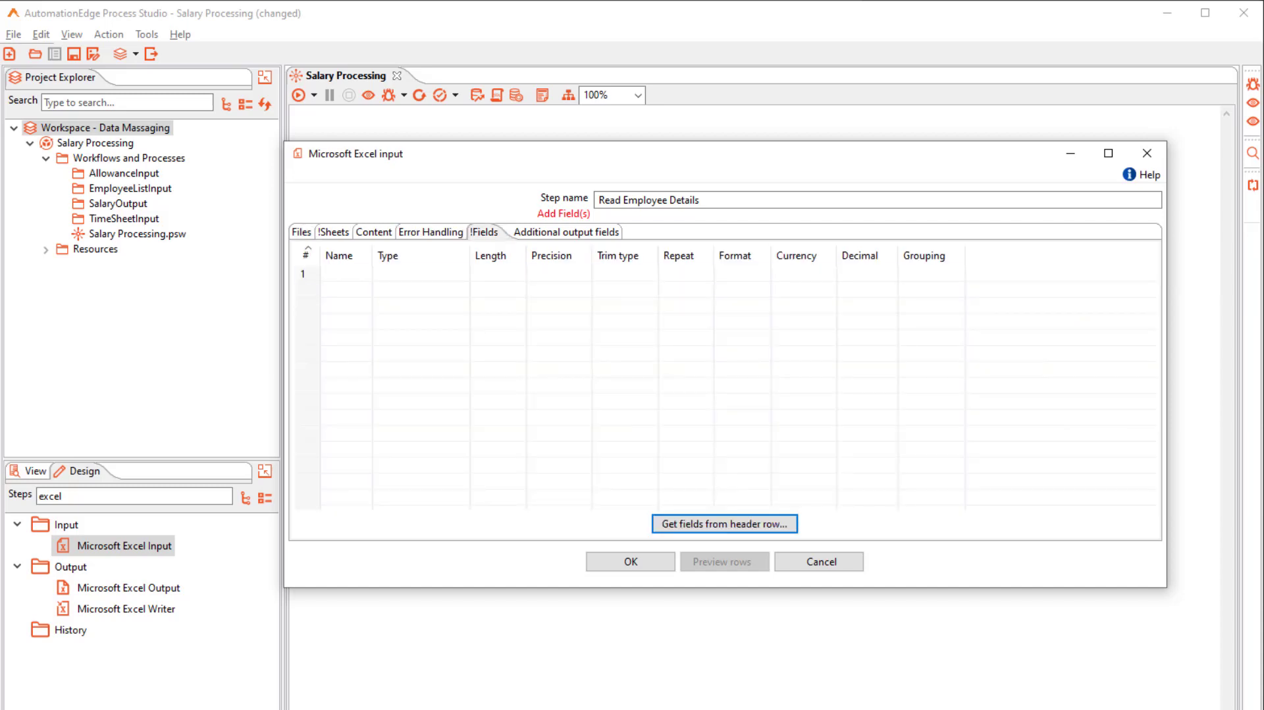
pyautogui.click(724, 523)
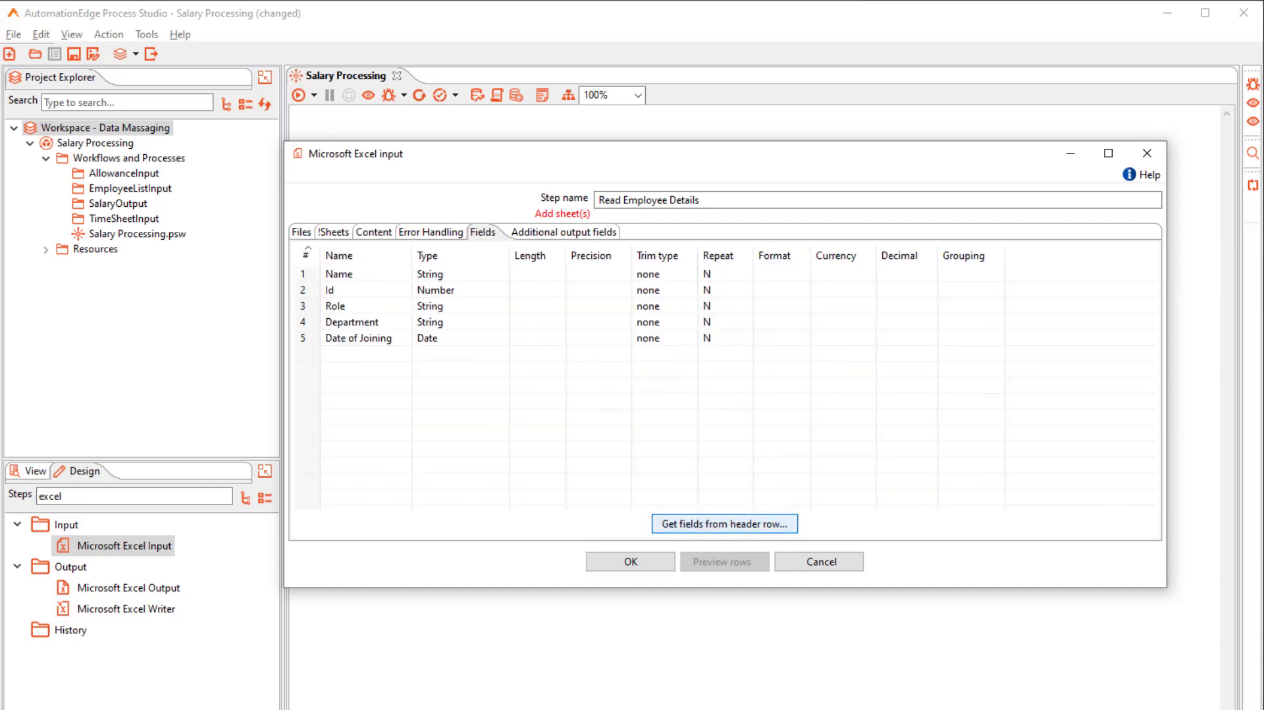
pyautogui.click(631, 561)
# Step: Rename Microsoft Excel Input 3 to Read Allowance Details and set its spreadsheet type to Excel 2007 XLSX (Apache POI)
pyautogui.doubleClick(653, 282)
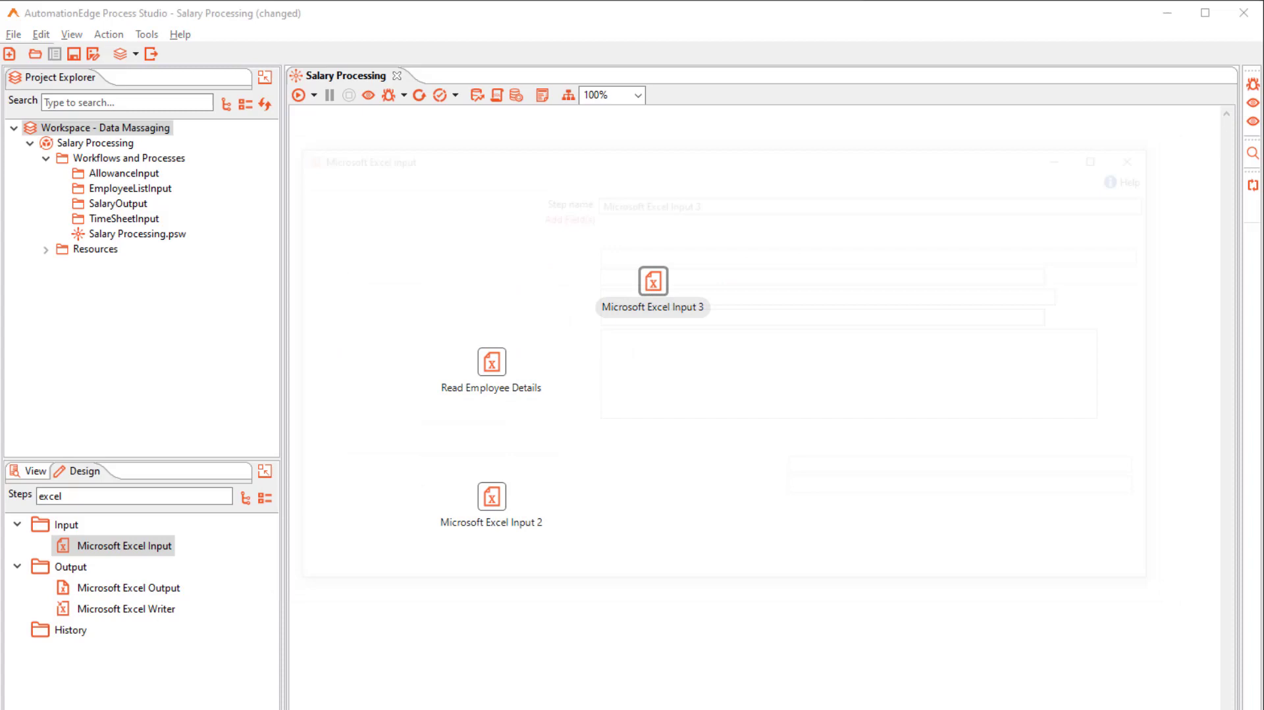
pyautogui.write('Read Allowance Details')
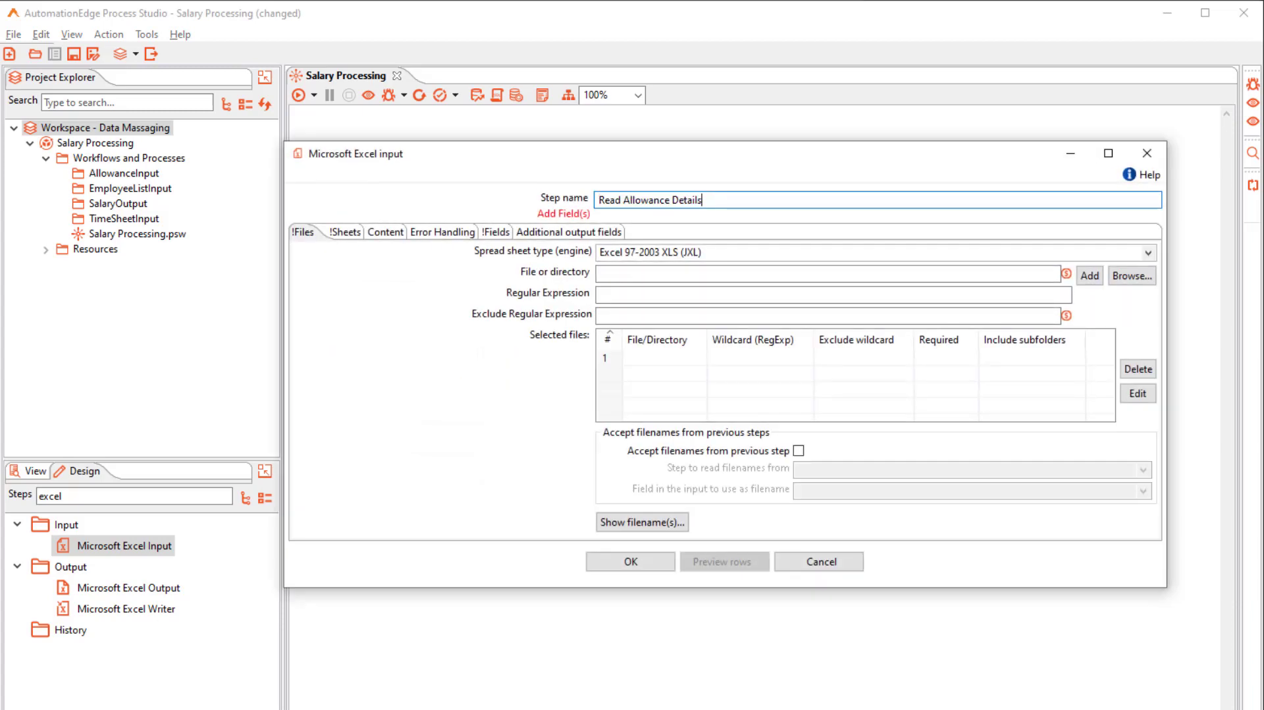
pyautogui.click(1148, 253)
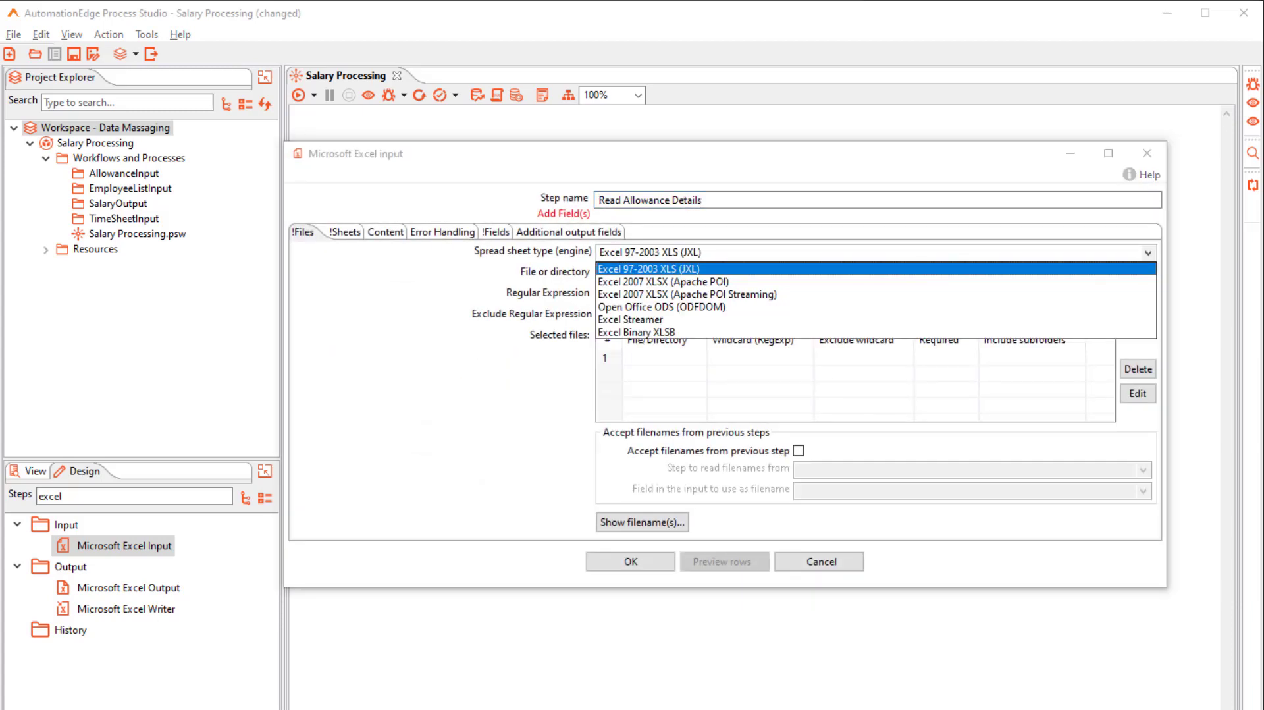
pyautogui.click(664, 282)
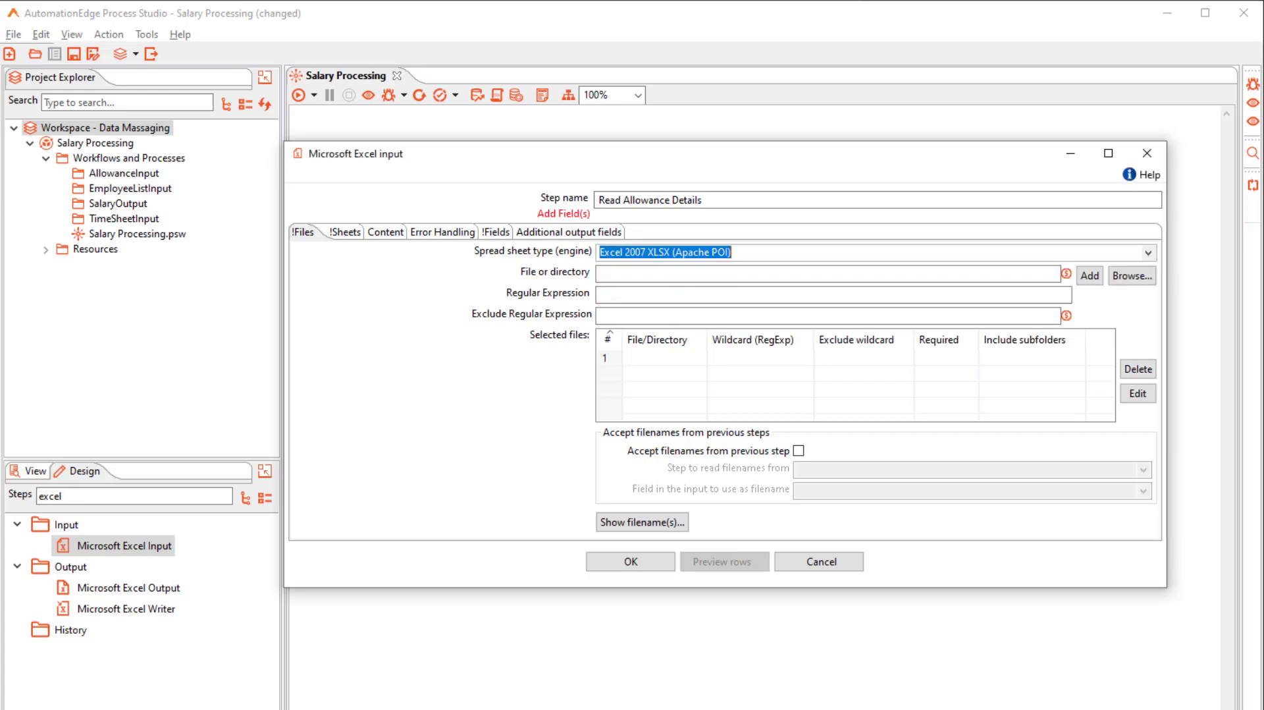
# Step: Add AllowanceInput.xlsx as the source file for Read Allowance Details and get its fields from the header row
pyautogui.click(1132, 276)
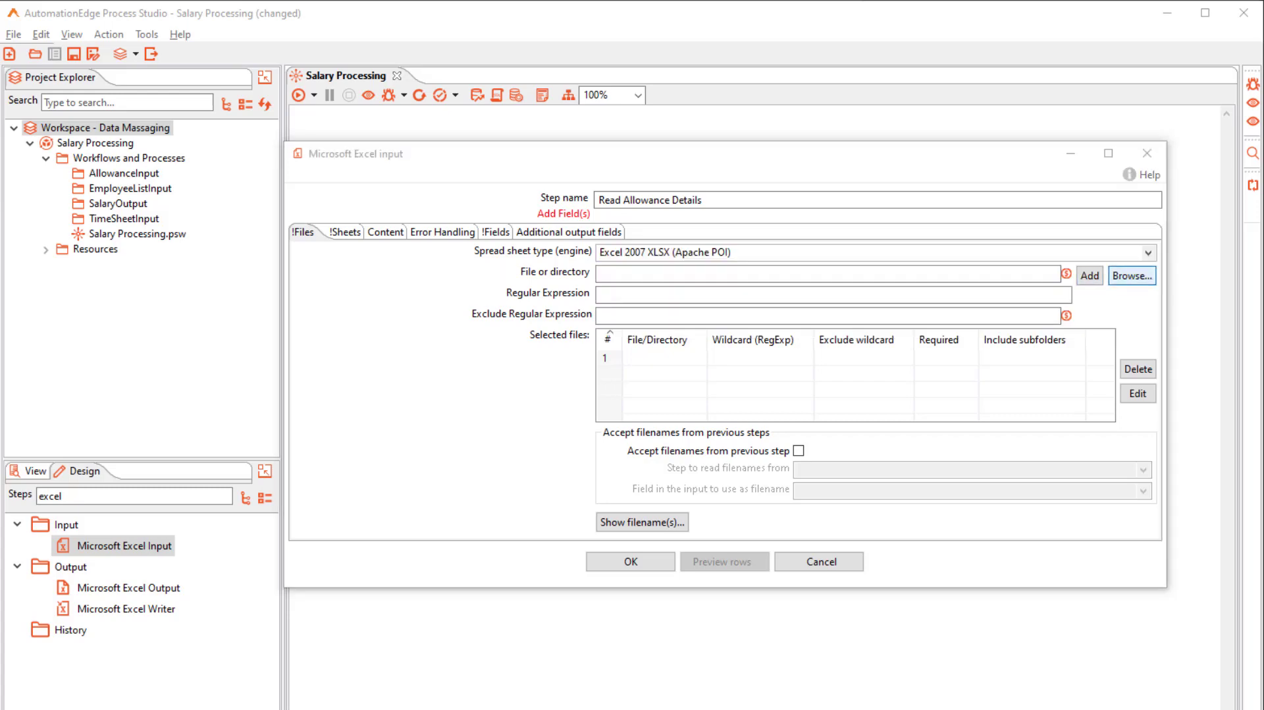
pyautogui.doubleClick(520, 305)
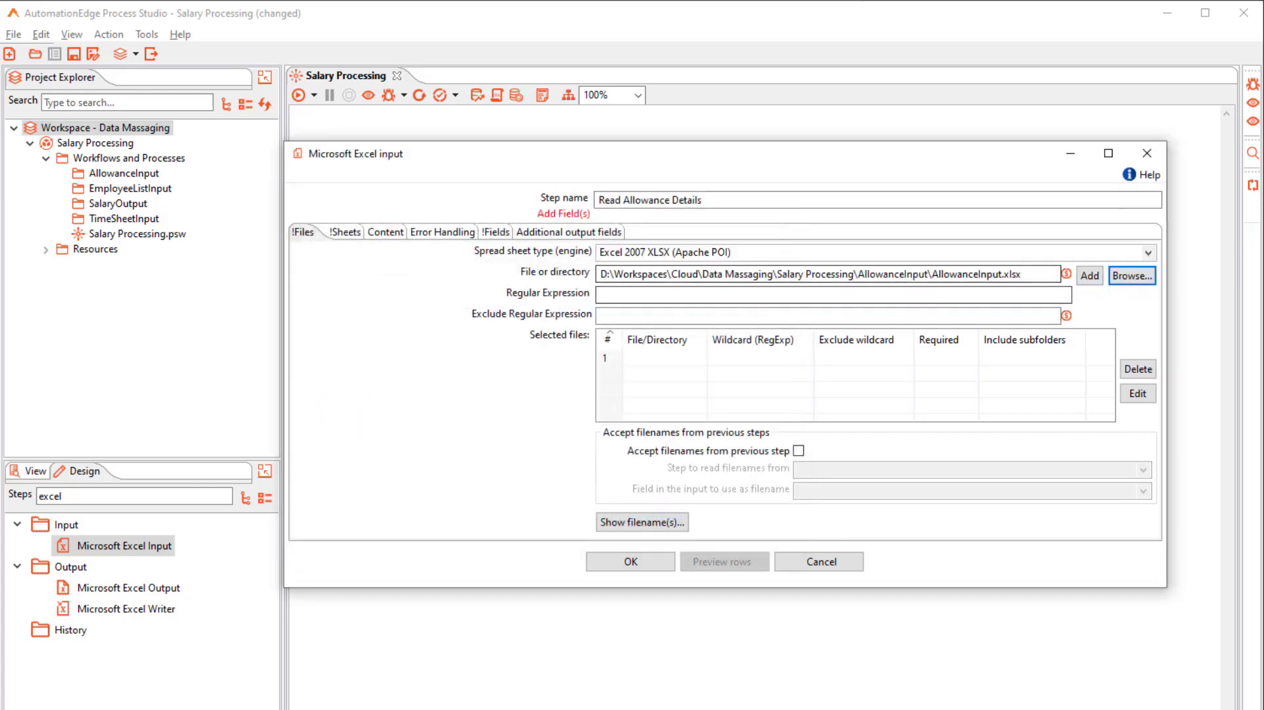
pyautogui.click(1090, 275)
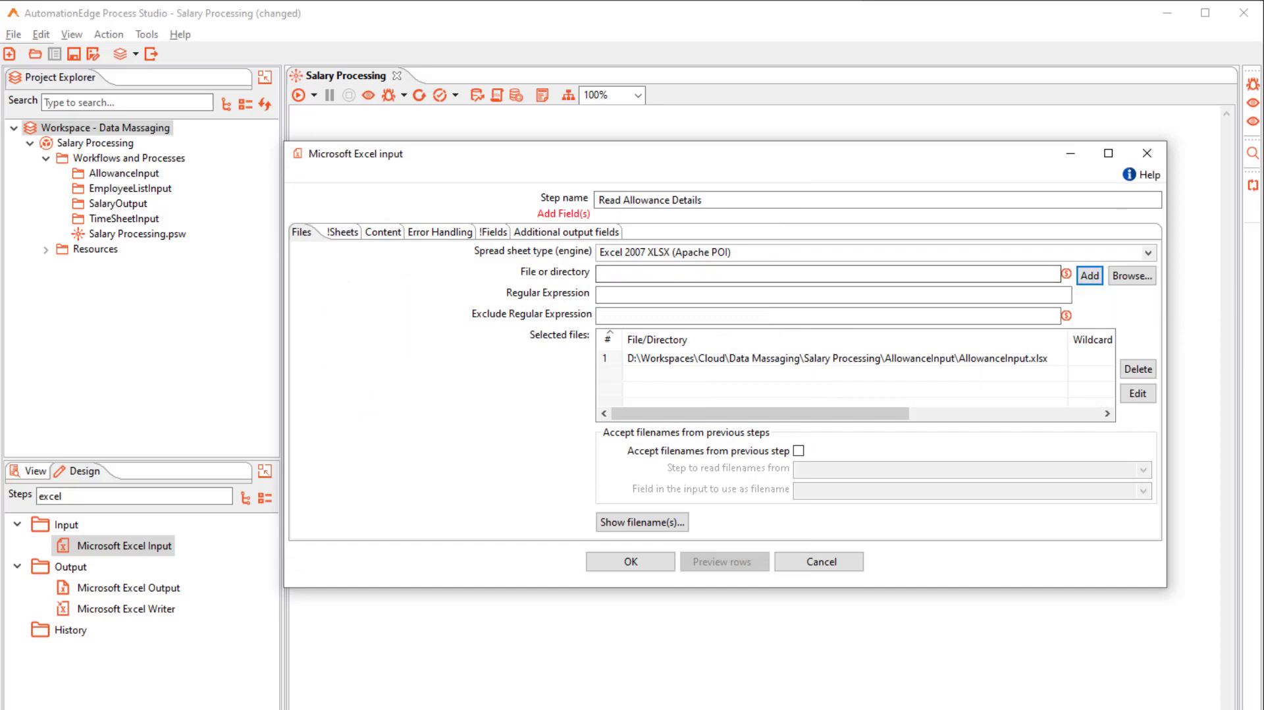
pyautogui.click(493, 231)
pyautogui.click(725, 524)
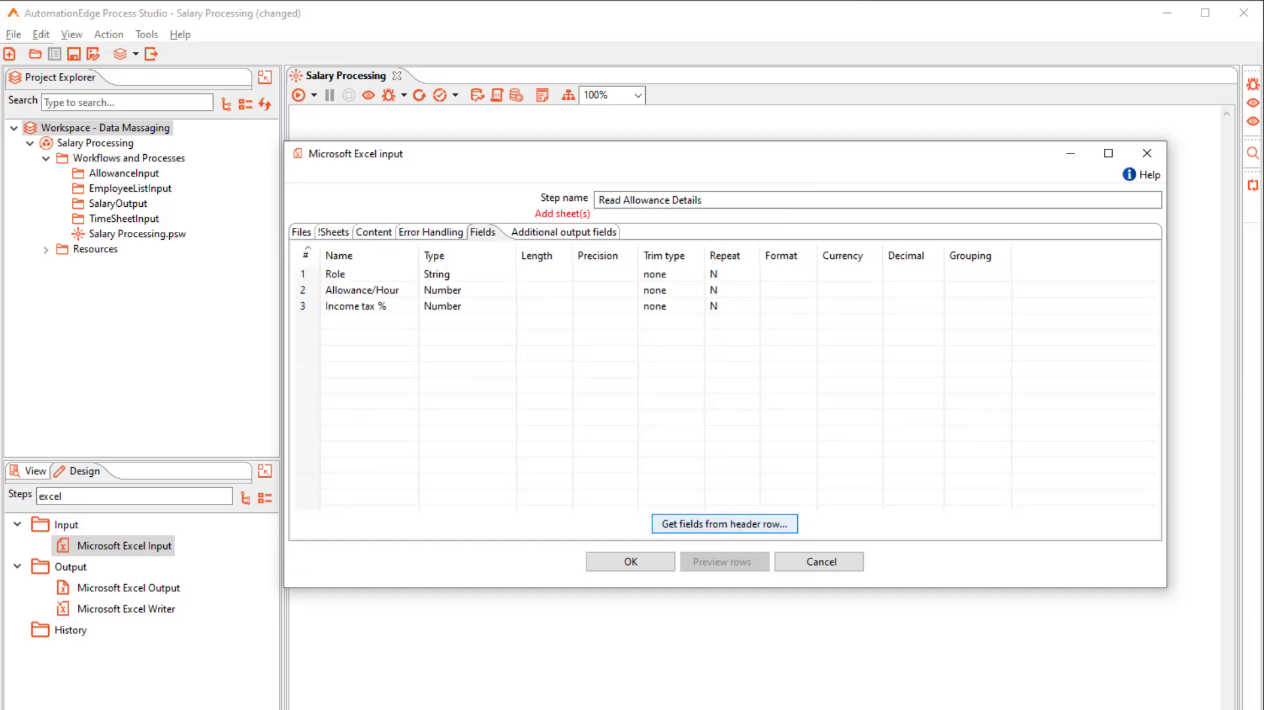
pyautogui.click(631, 561)
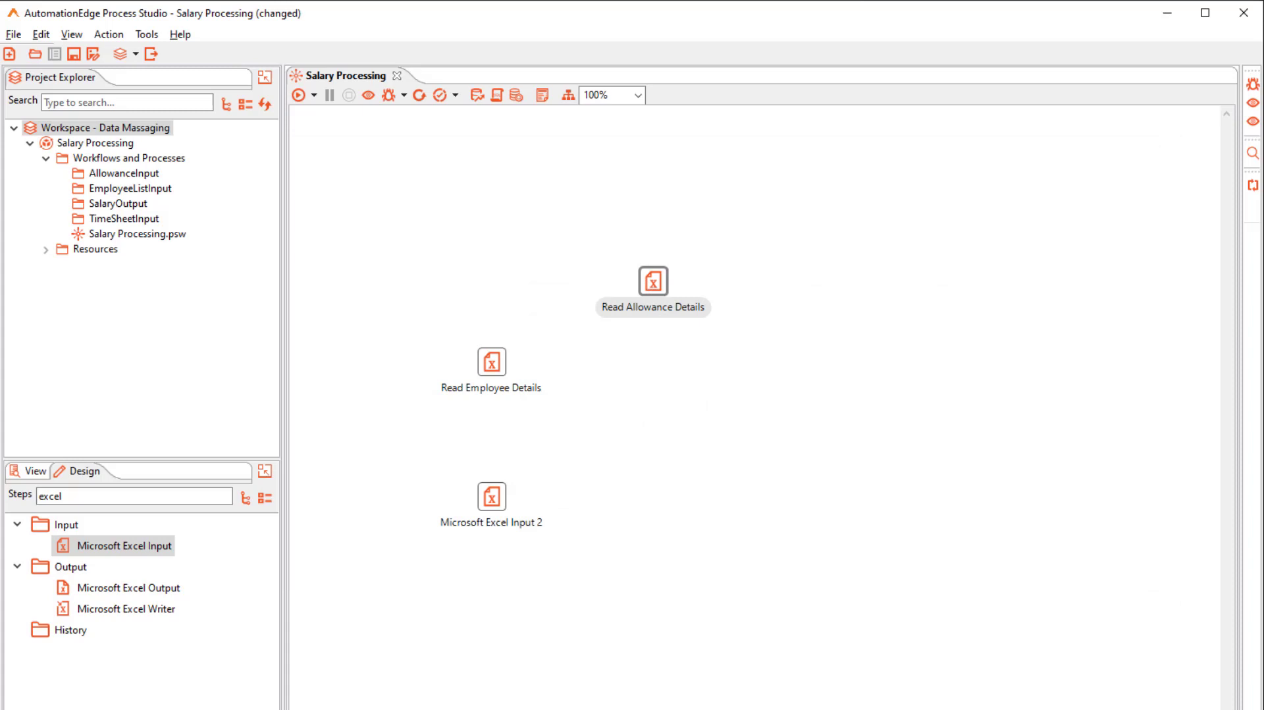
# Step: Rename Microsoft Excel Input 2 to Read Timesheet Details and set its spreadsheet type to Excel 2007 XLSX (Apache POI)
pyautogui.click(492, 497)
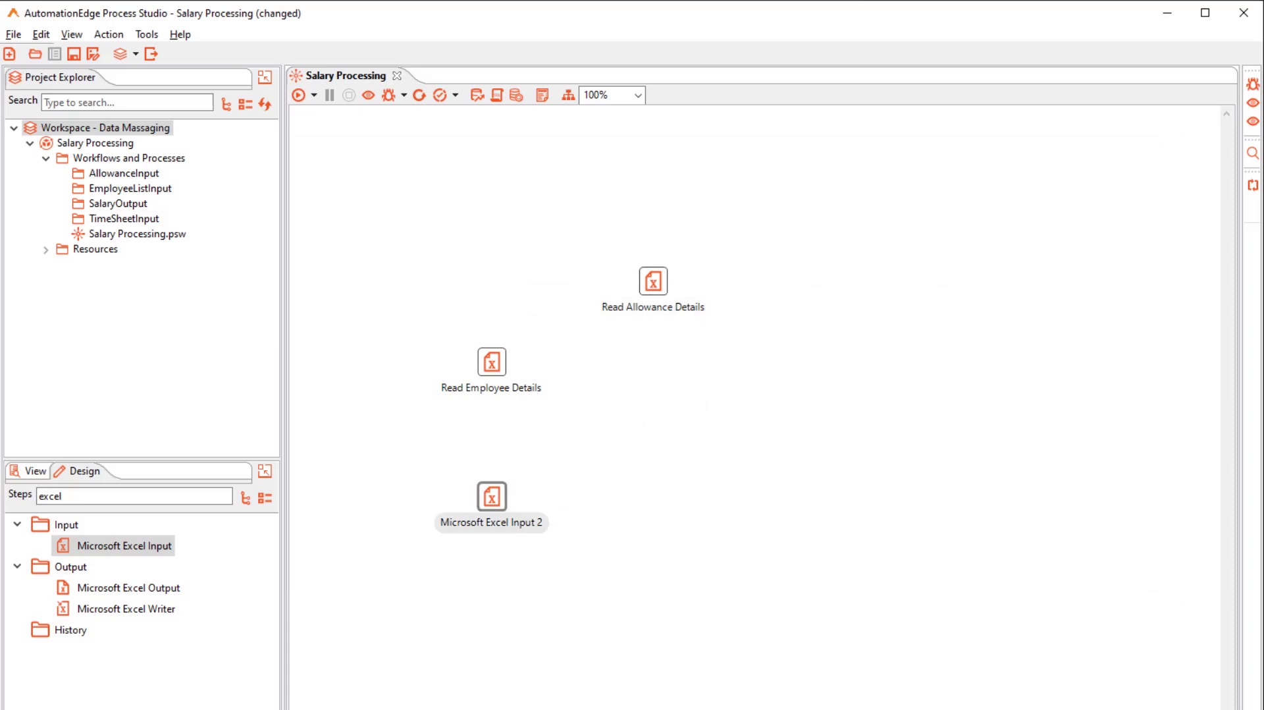
pyautogui.doubleClick(492, 497)
pyautogui.write('Read Timesheet Details')
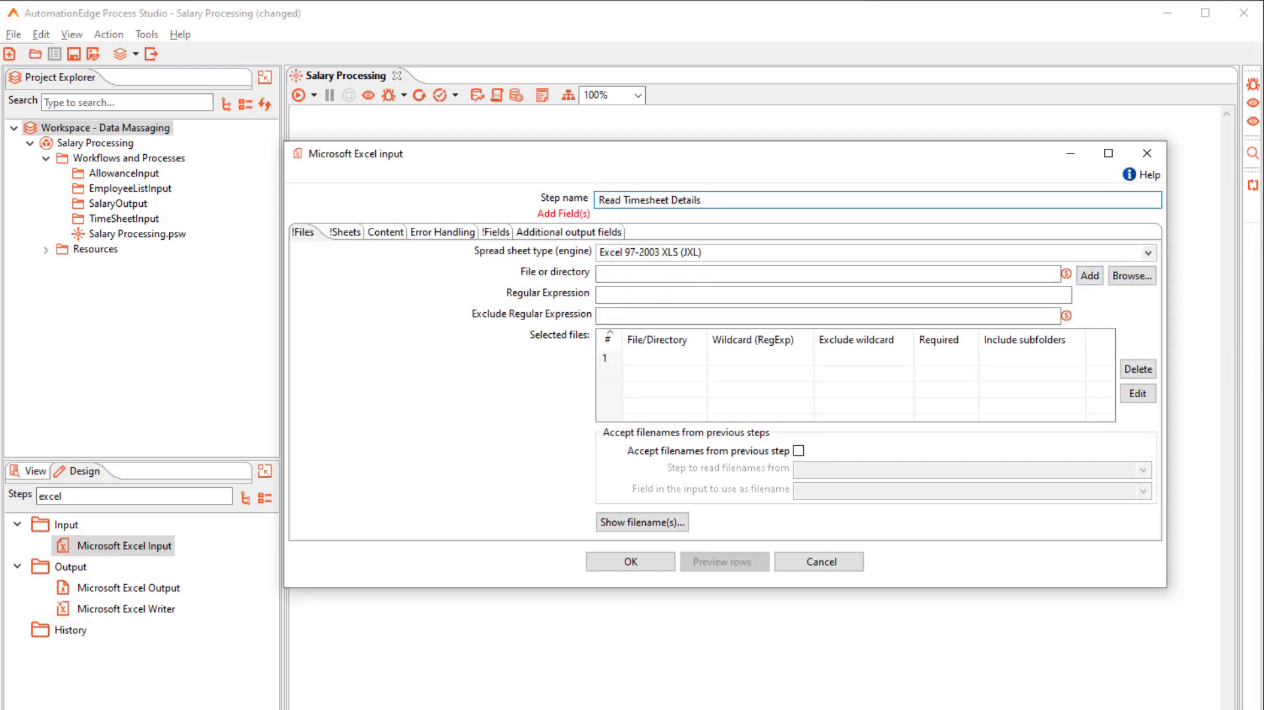
pyautogui.click(1148, 252)
pyautogui.press('Down')
pyautogui.press('Return')
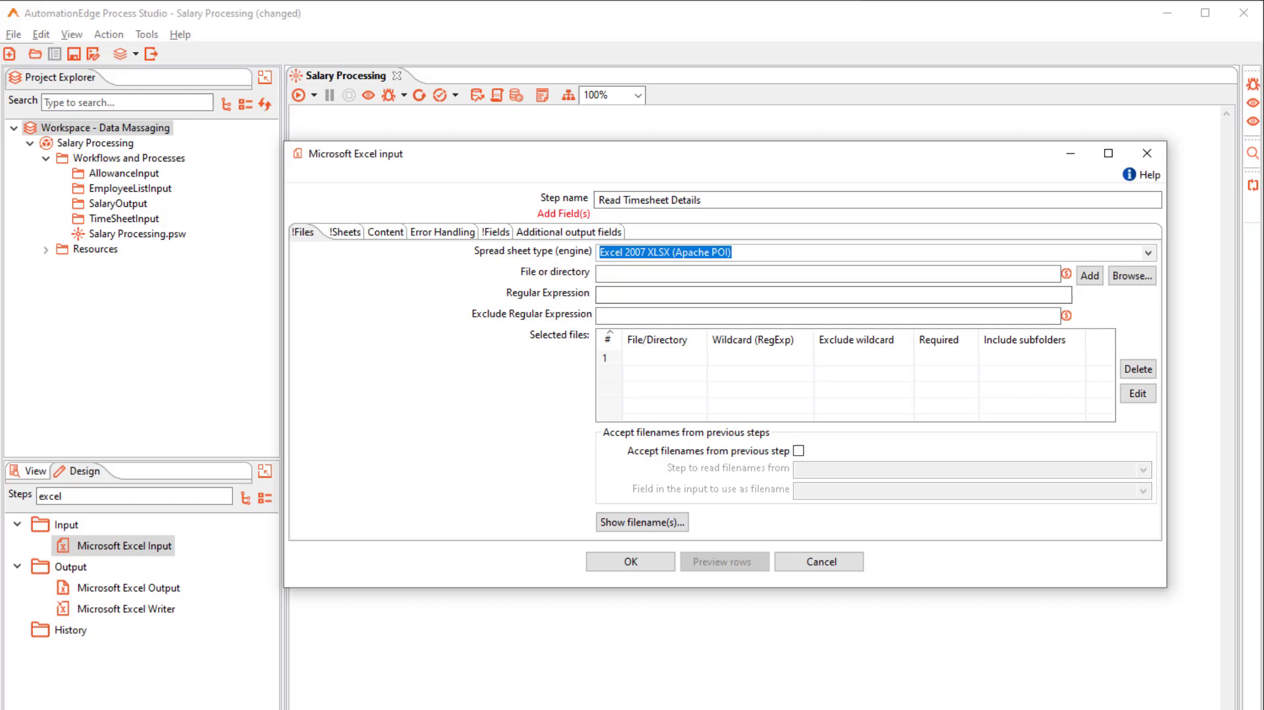
# Step: Add Employee_TimeSheets Delhi.xlsx from the TimeSheetInput folder as a source file for Read Timesheet Details
pyautogui.click(1132, 276)
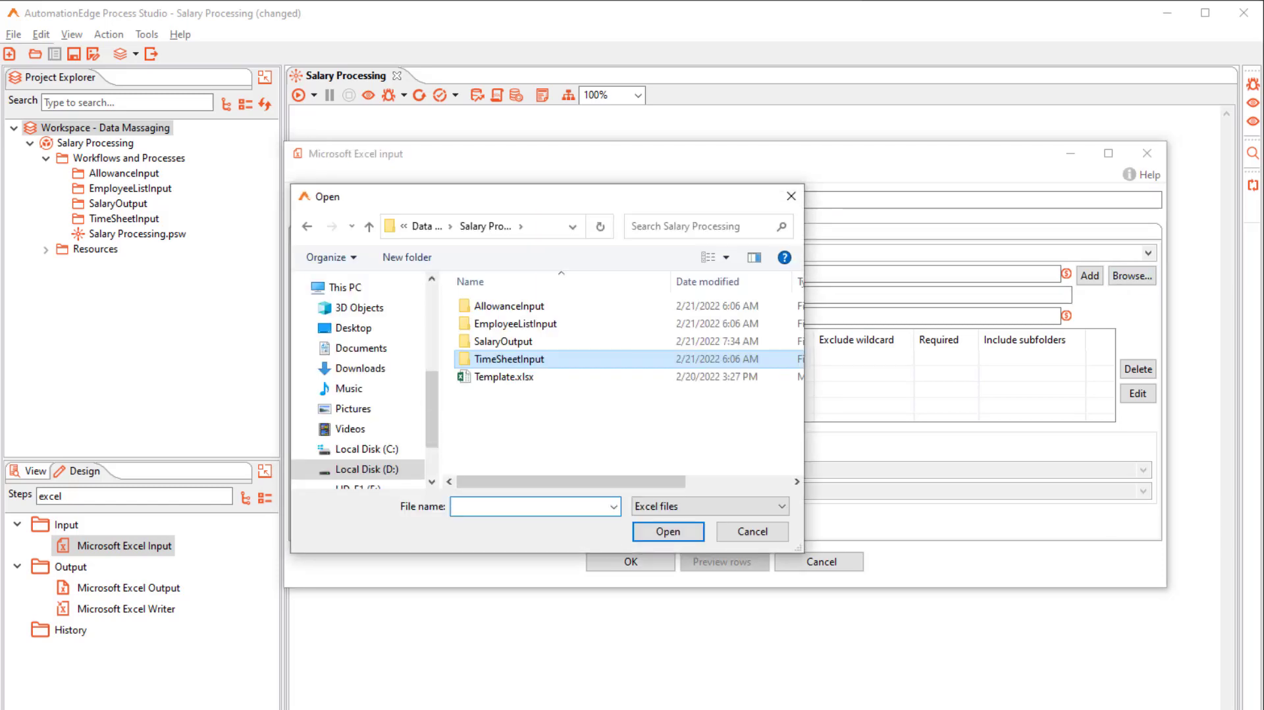
pyautogui.doubleClick(511, 359)
pyautogui.click(545, 306)
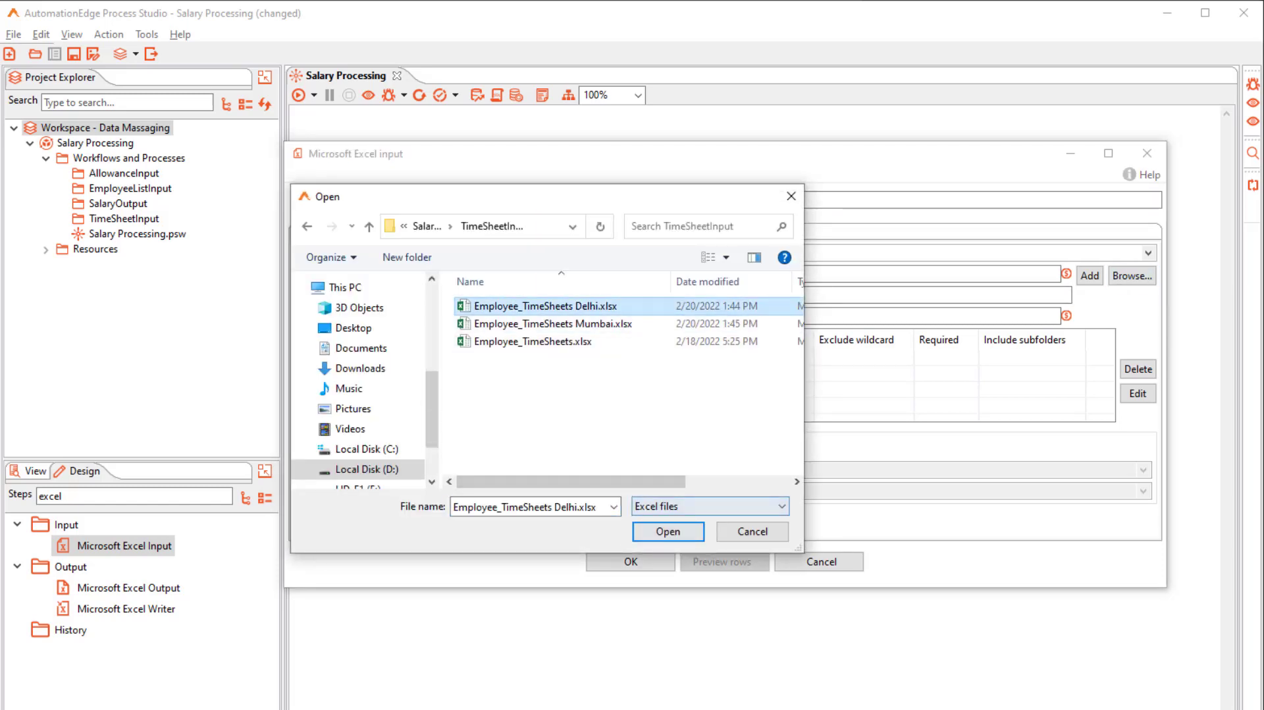
pyautogui.click(668, 531)
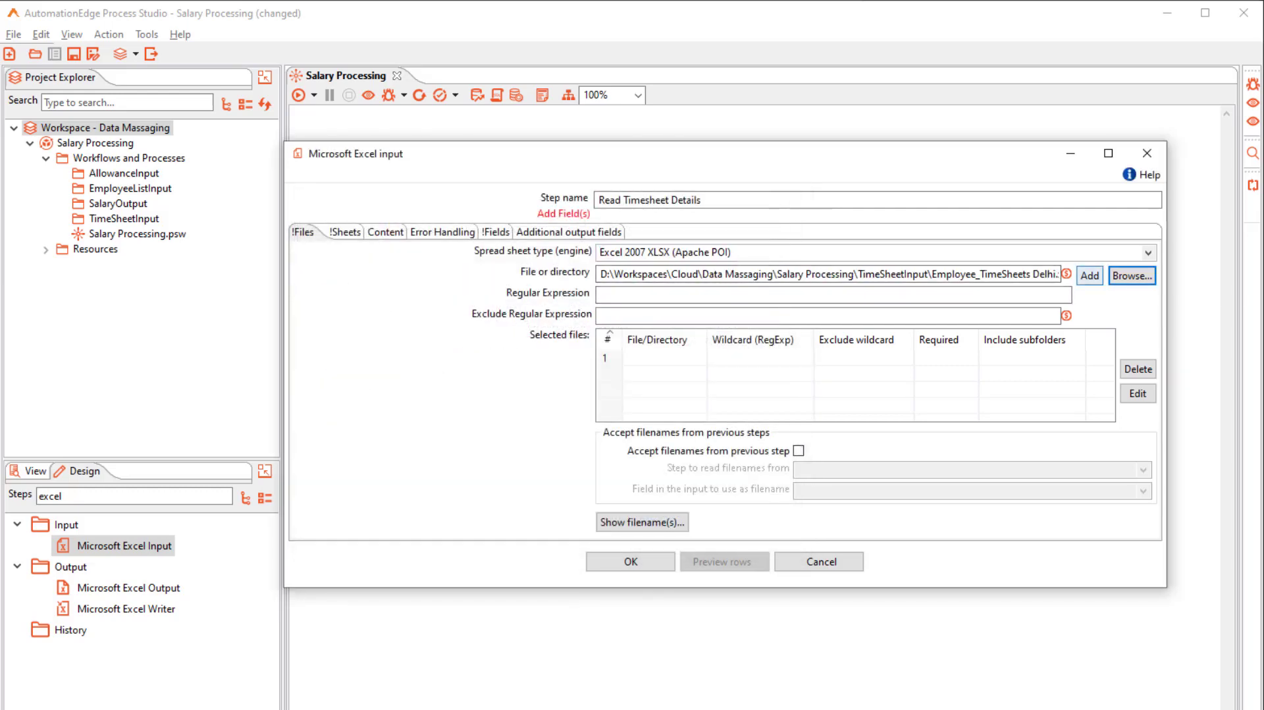
pyautogui.click(1090, 275)
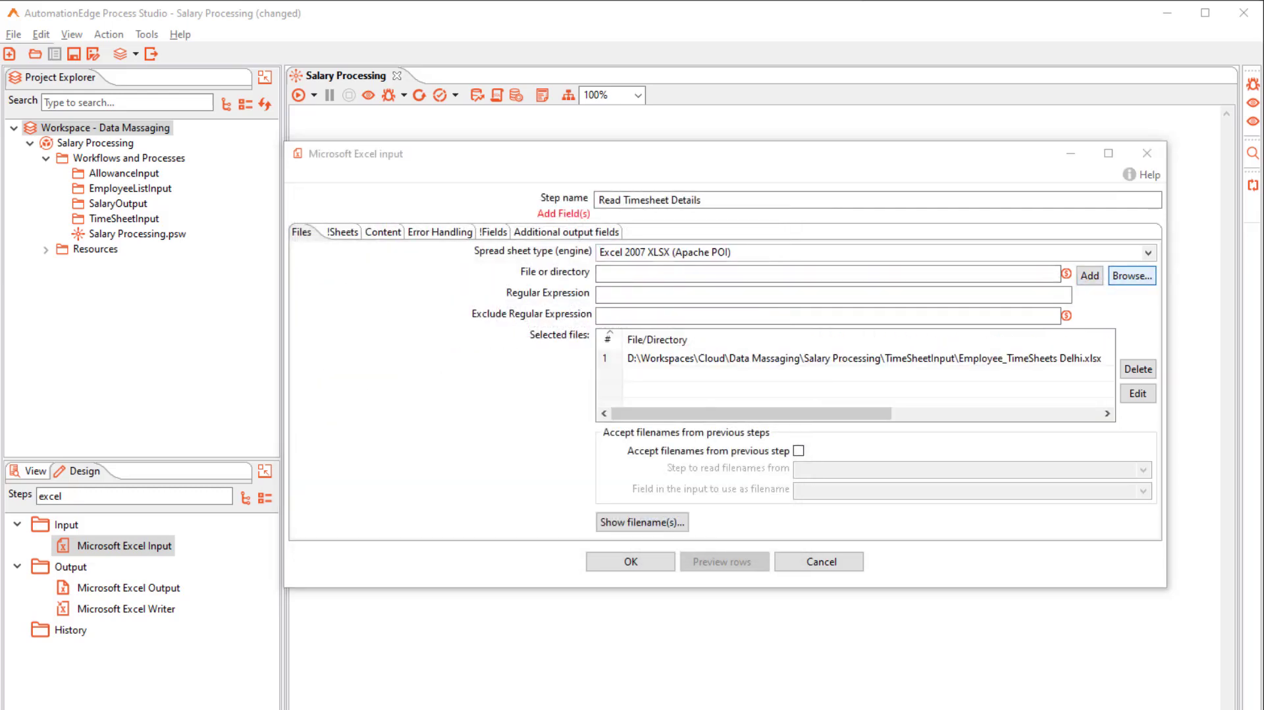
# Step: Add Employee_TimeSheets Mumbai.xlsx as the second timesheet source file and get the fields from the header row
pyautogui.click(1132, 275)
pyautogui.doubleClick(527, 325)
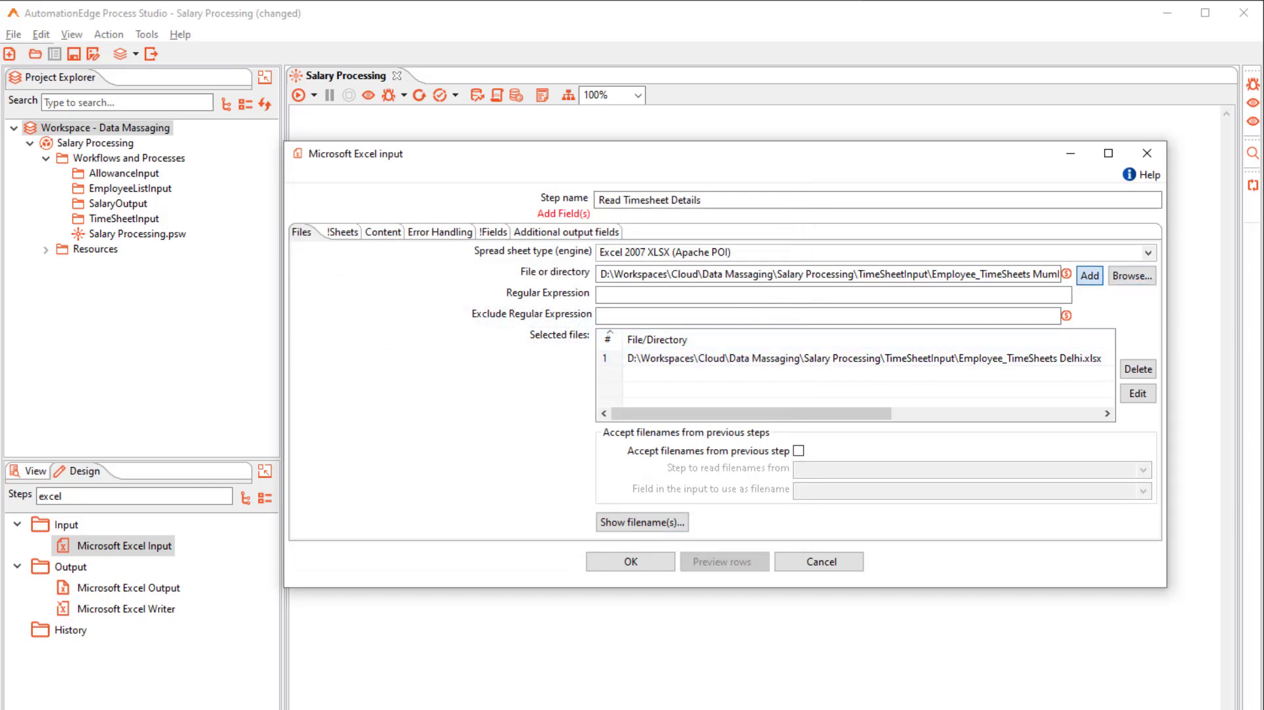
pyautogui.click(1090, 275)
pyautogui.click(484, 231)
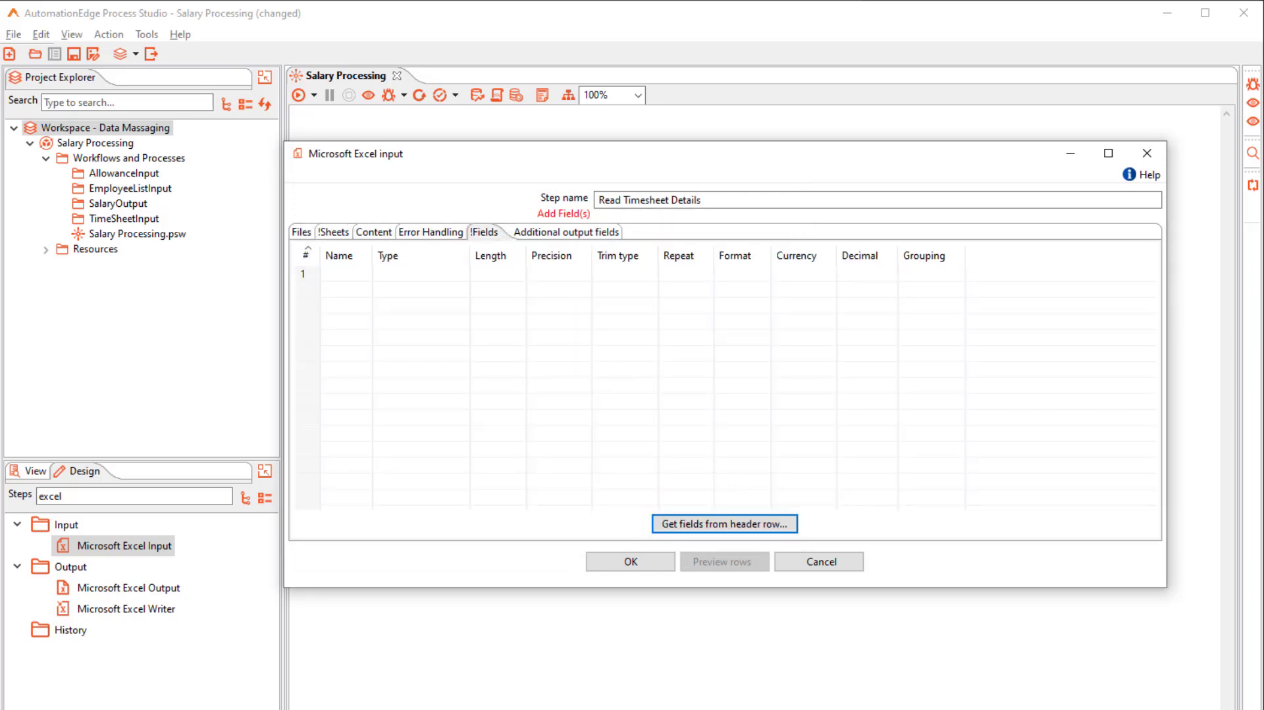
pyautogui.click(724, 523)
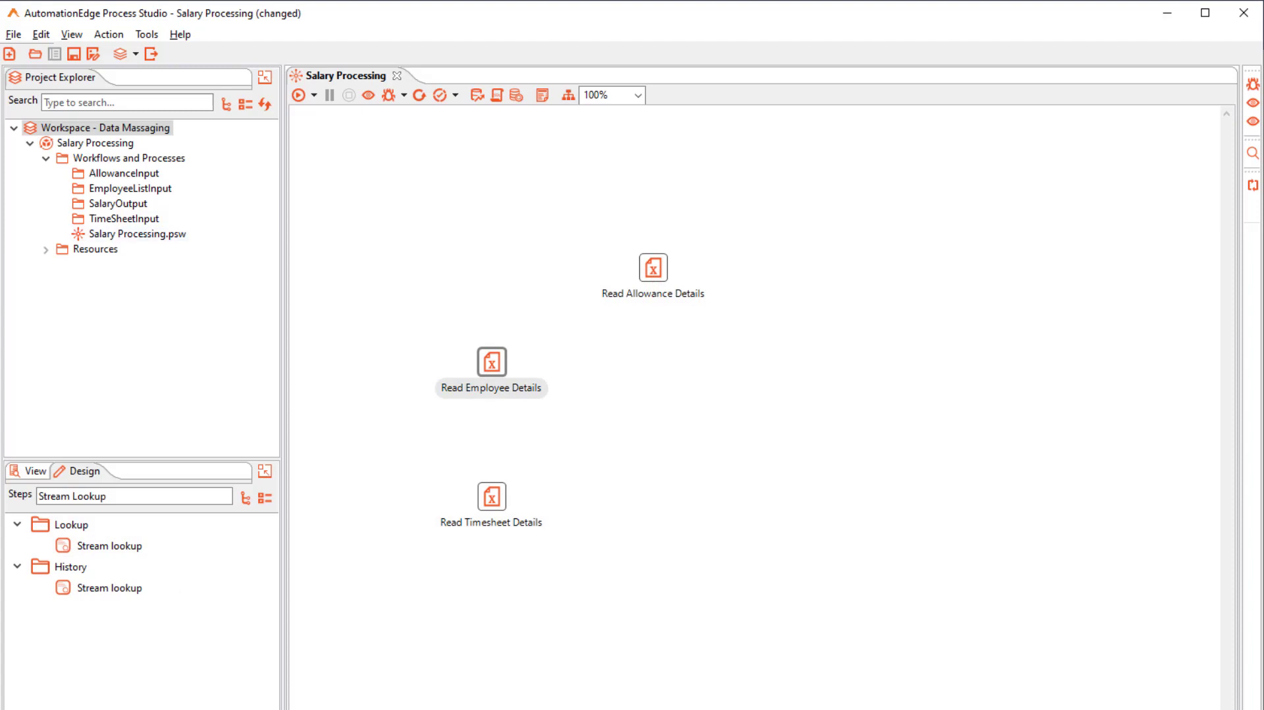
# Step: Add a Stream lookup step after Read Employee Details and connect Read Allowance Details to it
pyautogui.click(109, 588)
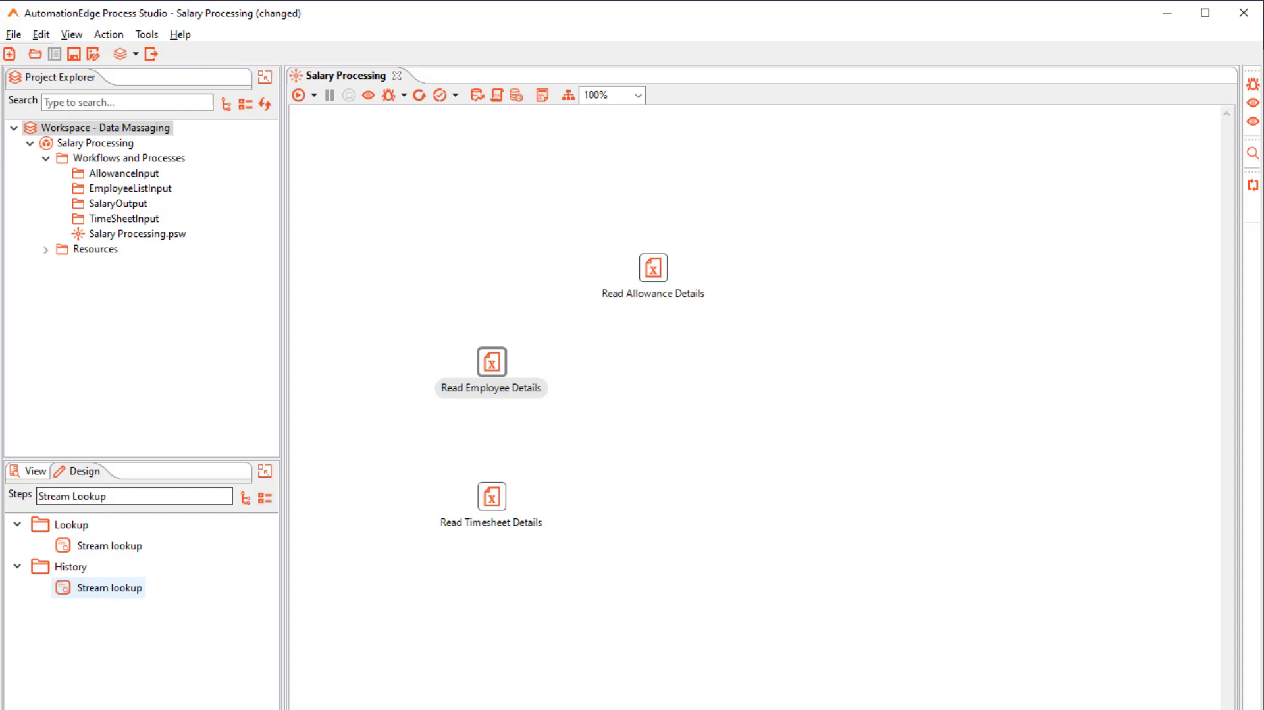
pyautogui.click(109, 545)
pyautogui.doubleClick(110, 545)
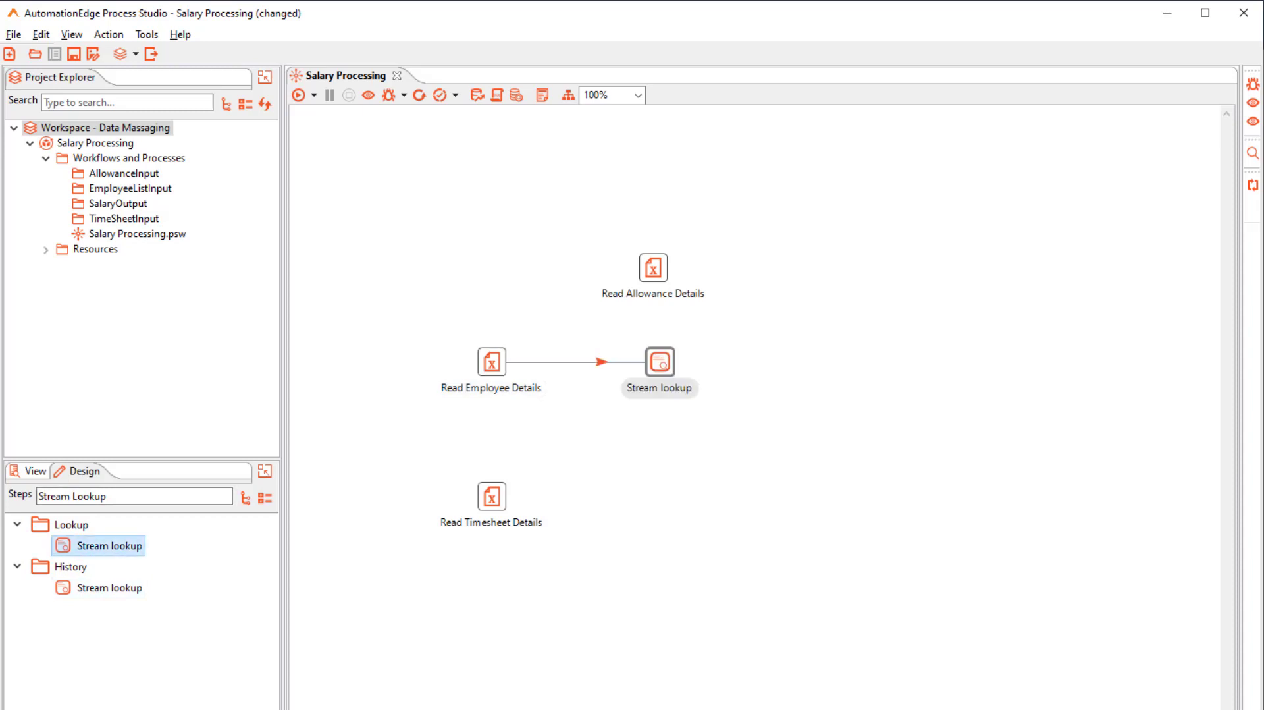
pyautogui.moveTo(653, 268)
pyautogui.moveTo(673, 320); pyautogui.dragTo(659, 362)
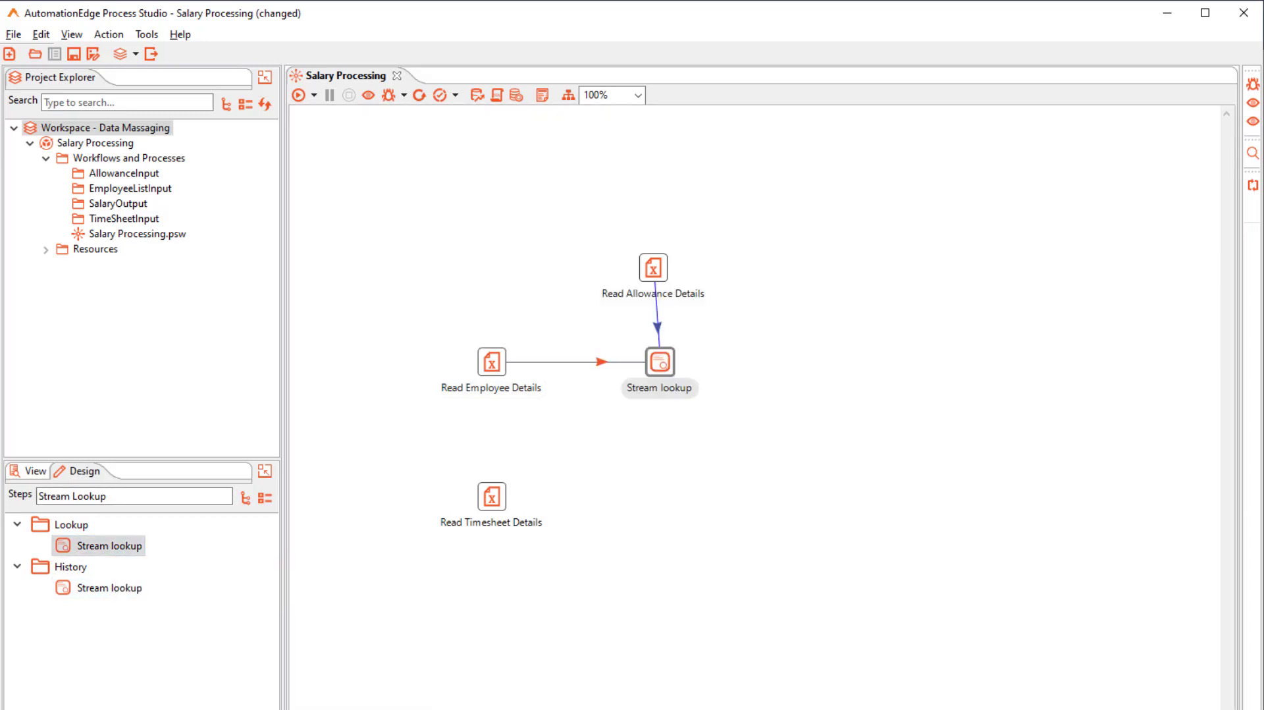
# Step: Set the Stream lookup's lookup step to Read Allowance Details and match the key field Role to lookup field Role
pyautogui.doubleClick(660, 362)
pyautogui.click(877, 228)
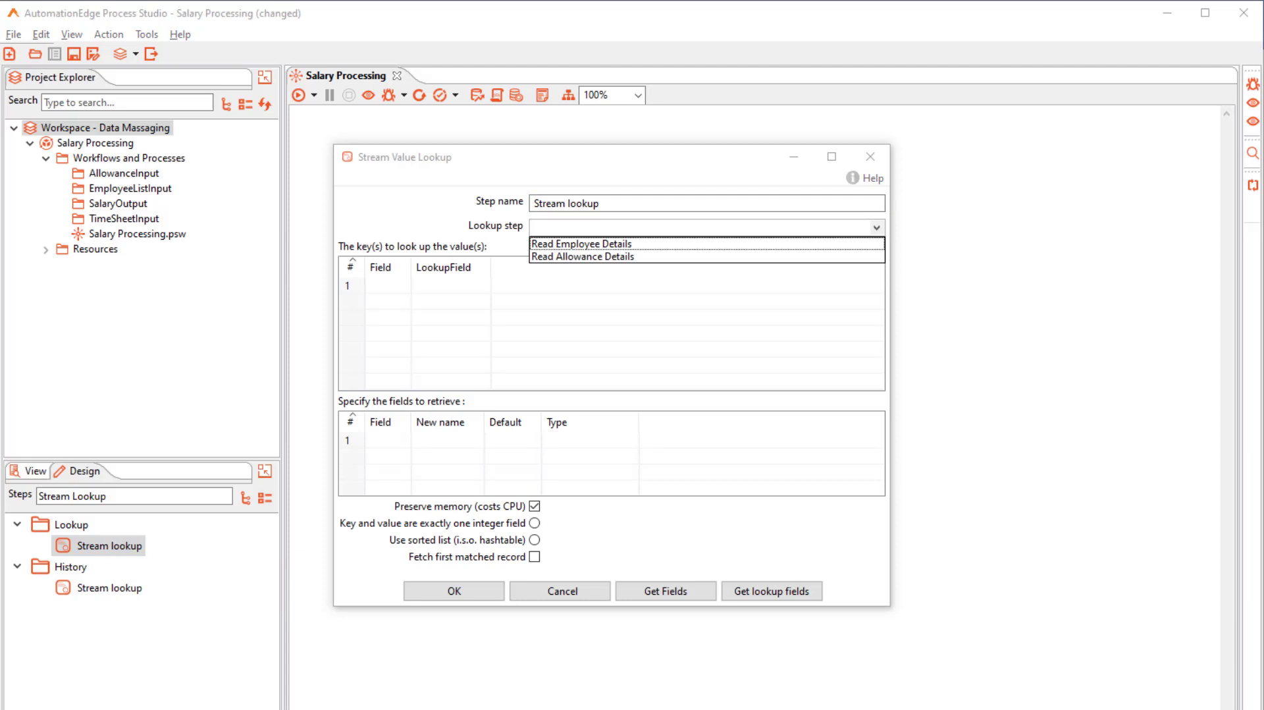
pyautogui.click(583, 257)
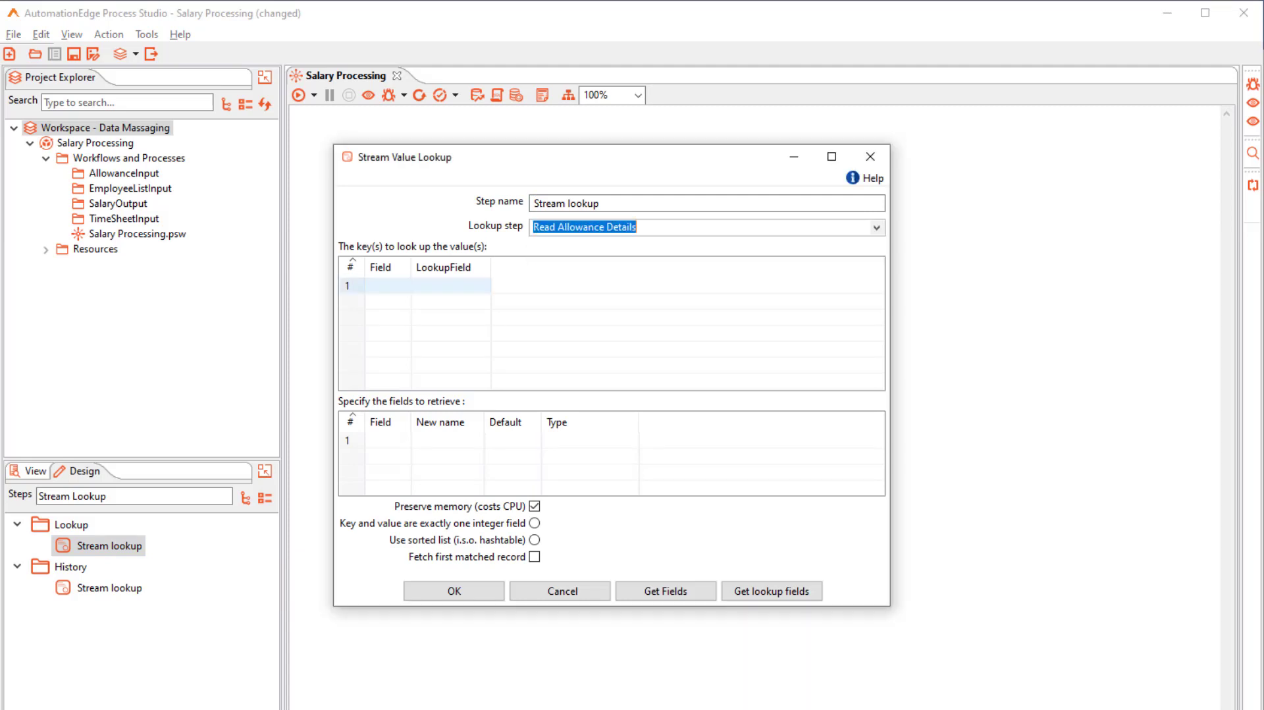
pyautogui.click(387, 286)
pyautogui.click(403, 285)
pyautogui.click(379, 376)
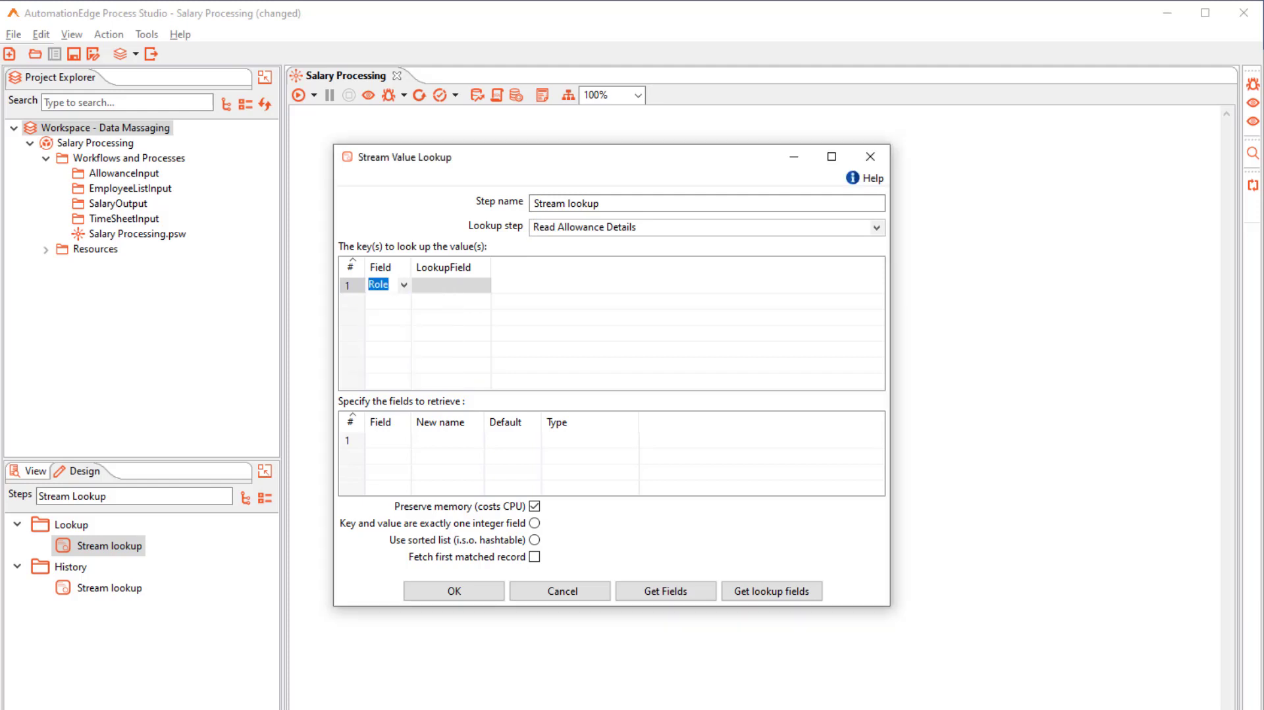
pyautogui.click(450, 286)
pyautogui.click(484, 285)
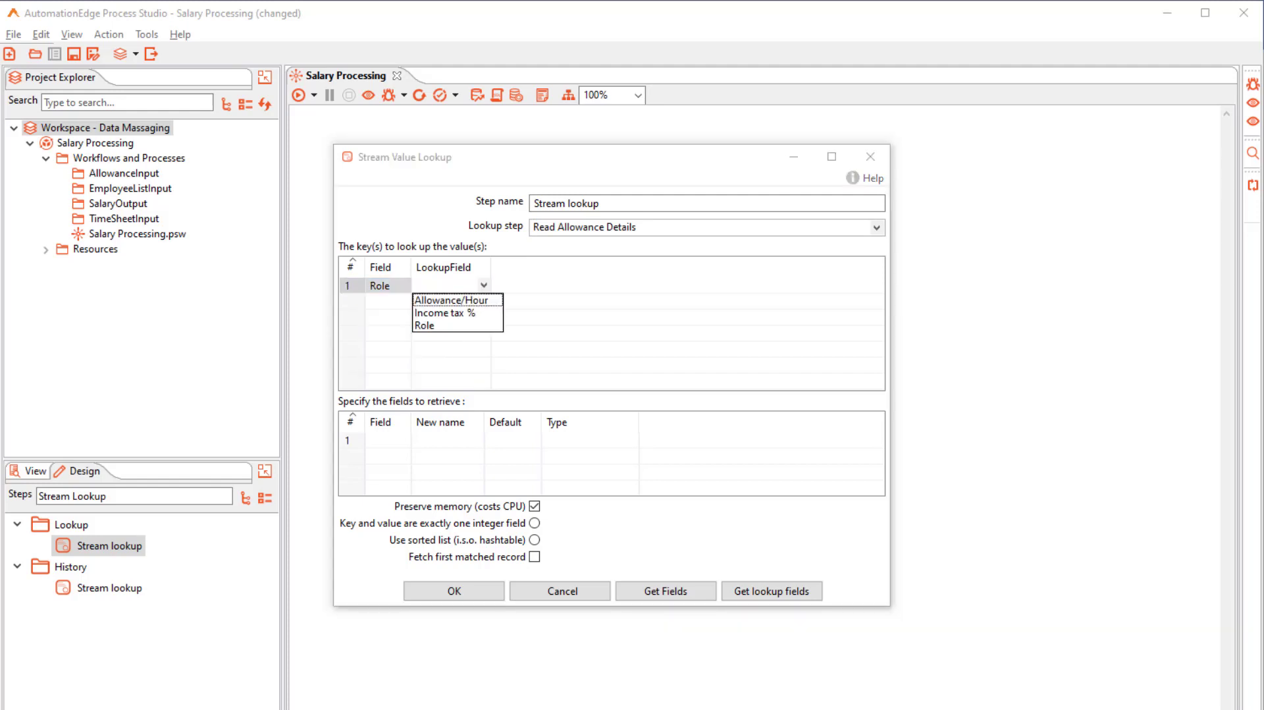
pyautogui.click(425, 325)
# Step: Specify Allowance/Hour and Income tax % as the fields to retrieve in the Stream lookup and save its settings
pyautogui.click(387, 440)
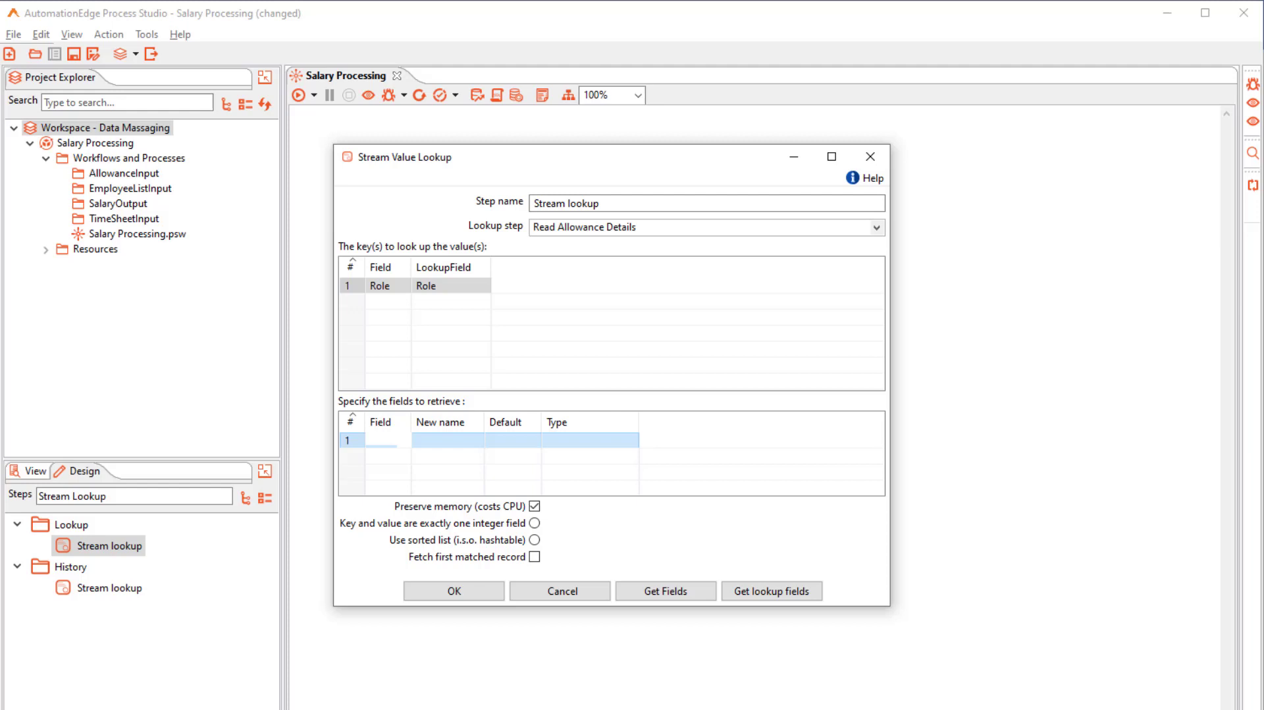
pyautogui.click(403, 440)
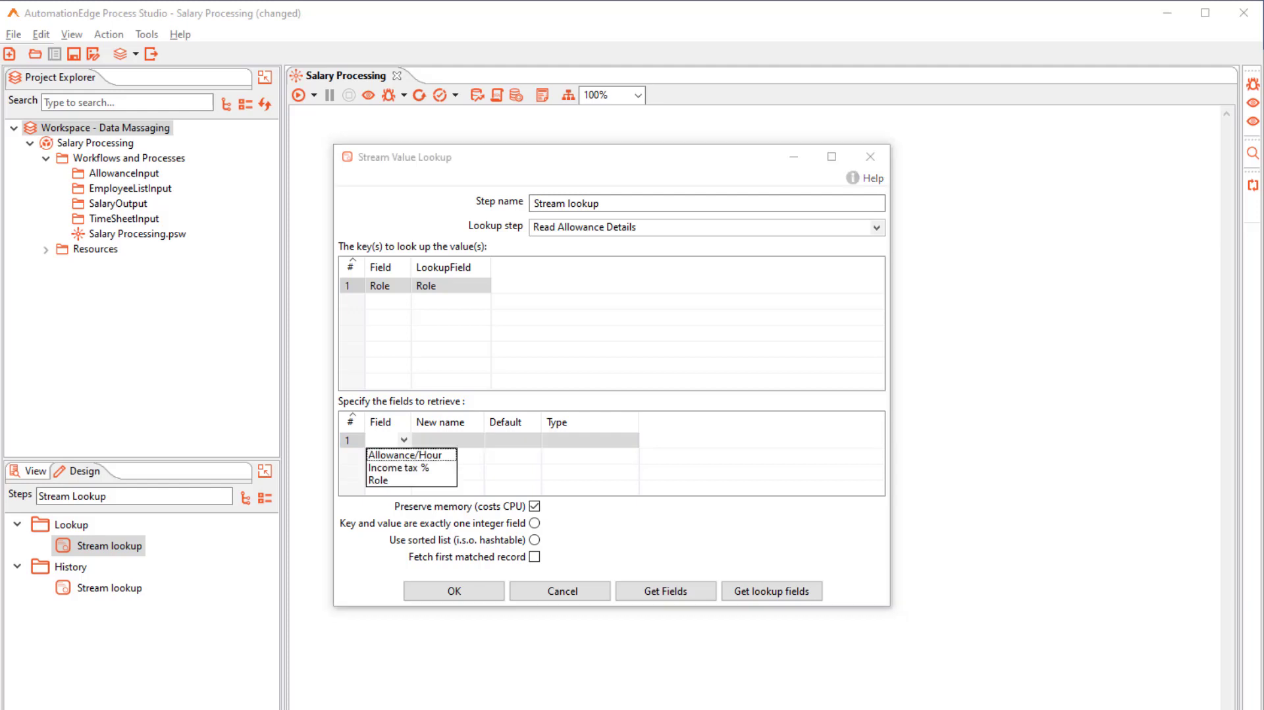
pyautogui.press('Return')
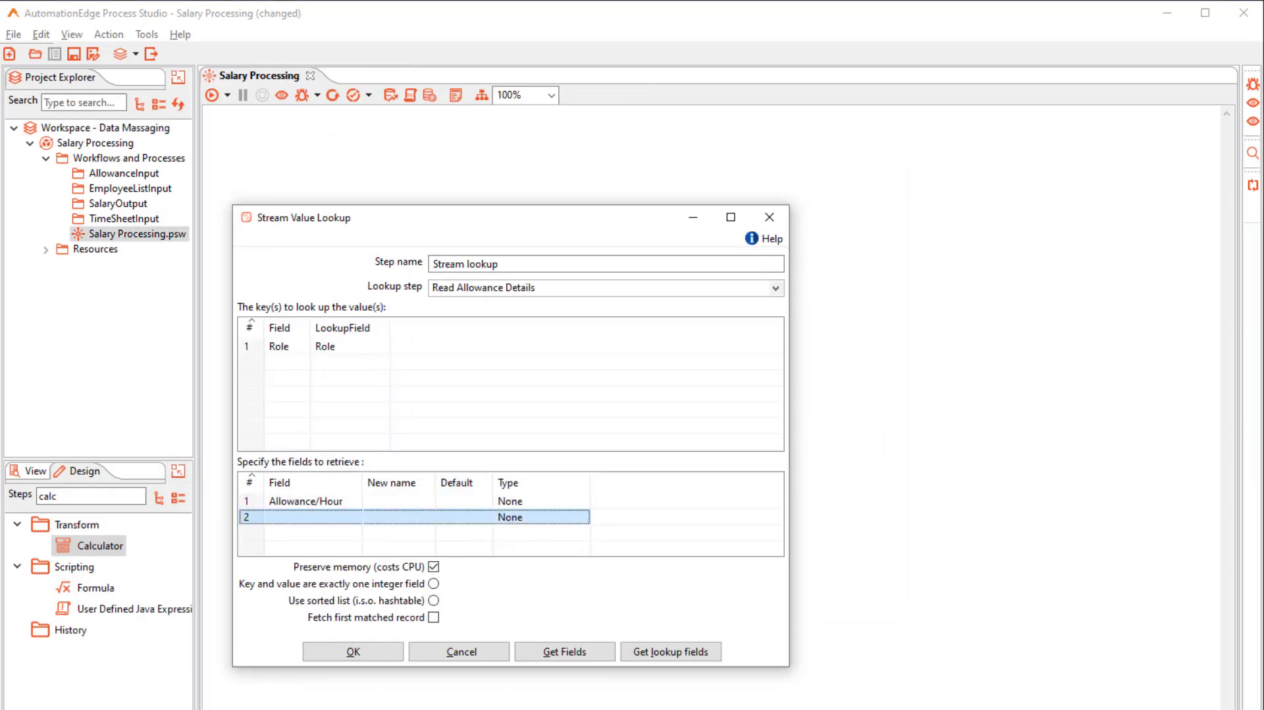
pyautogui.click(313, 516)
pyautogui.click(355, 517)
pyautogui.click(297, 544)
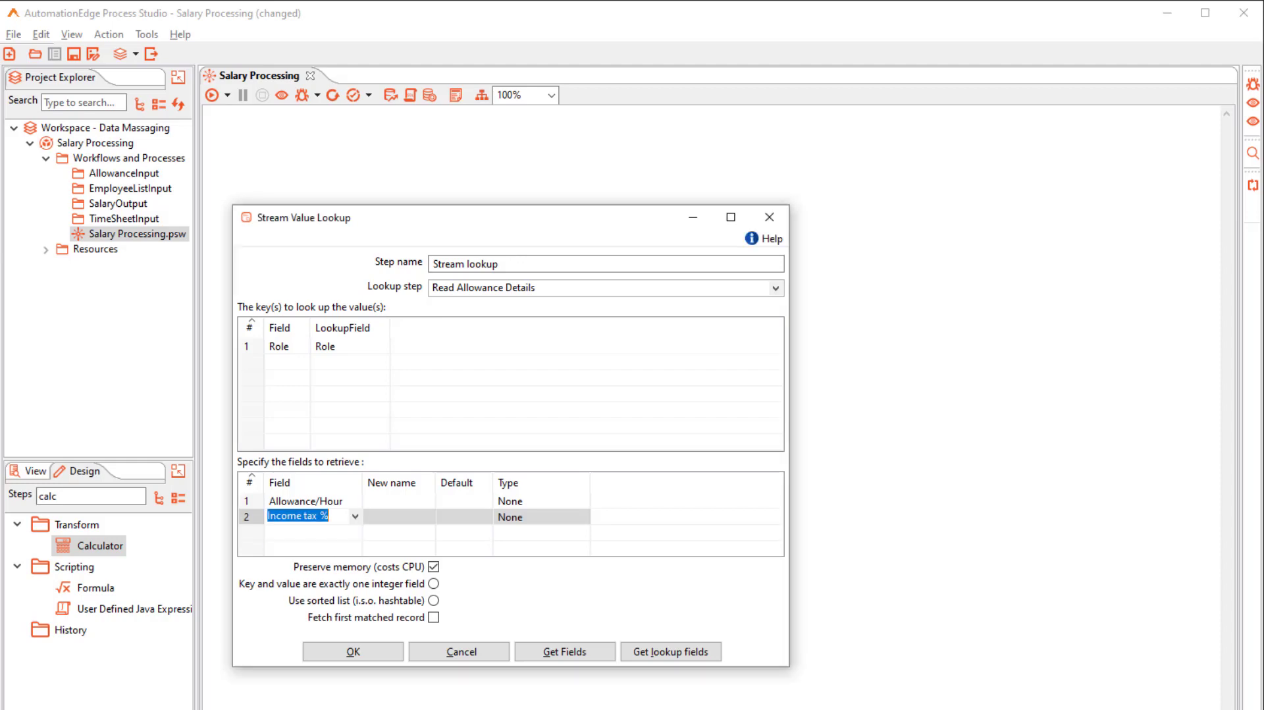
pyautogui.click(353, 651)
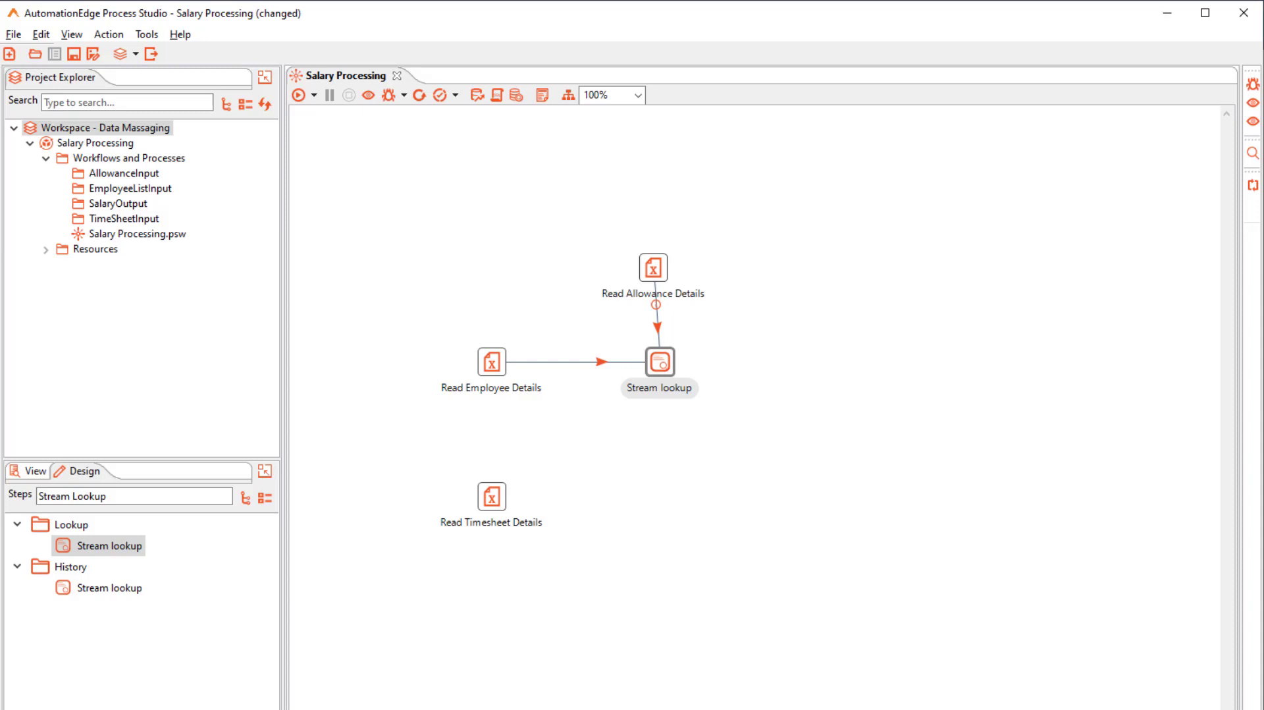
# Step: Add a Sort rows step after Read Timesheet Details, followed by a connected Group by step
pyautogui.write('sort')
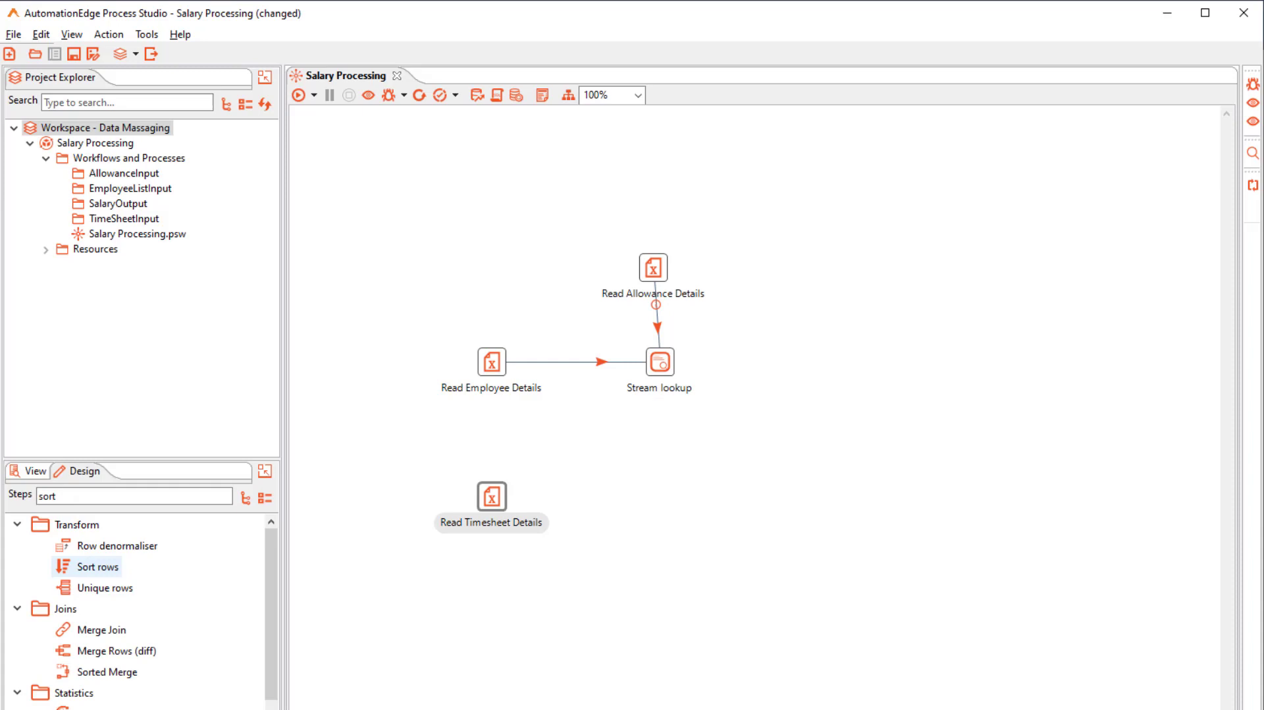
pyautogui.doubleClick(97, 566)
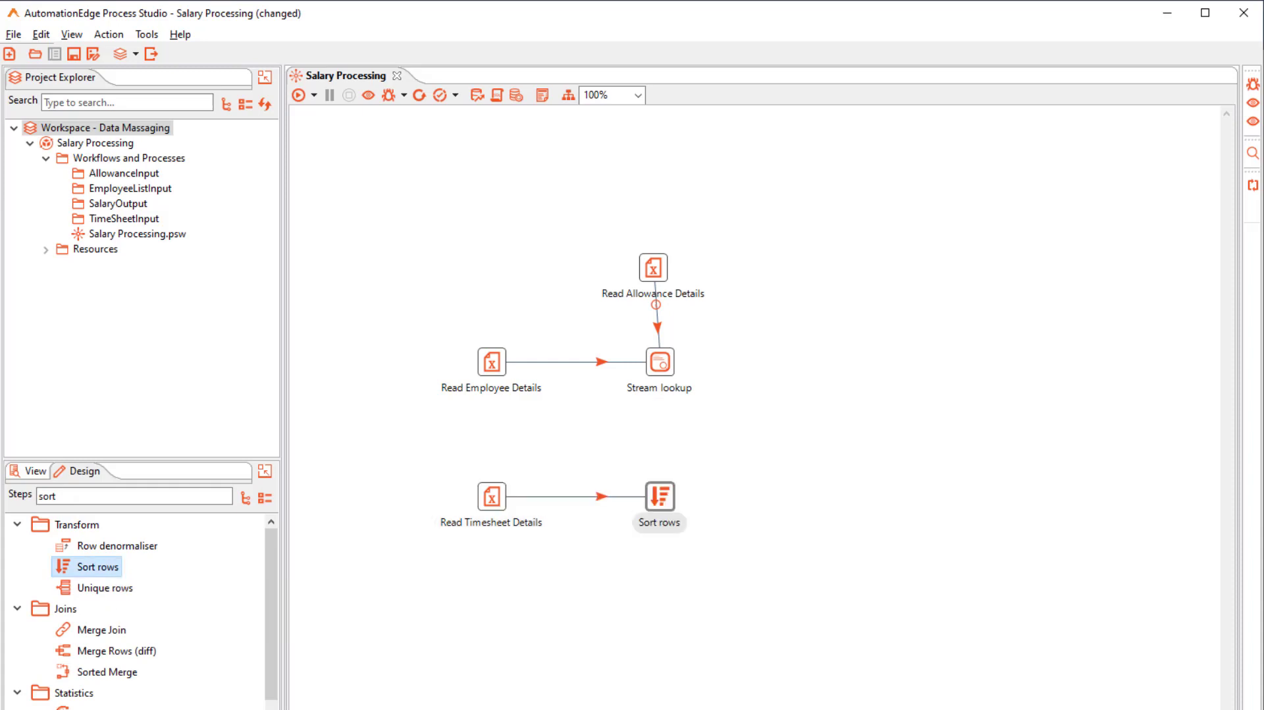
pyautogui.write('group by')
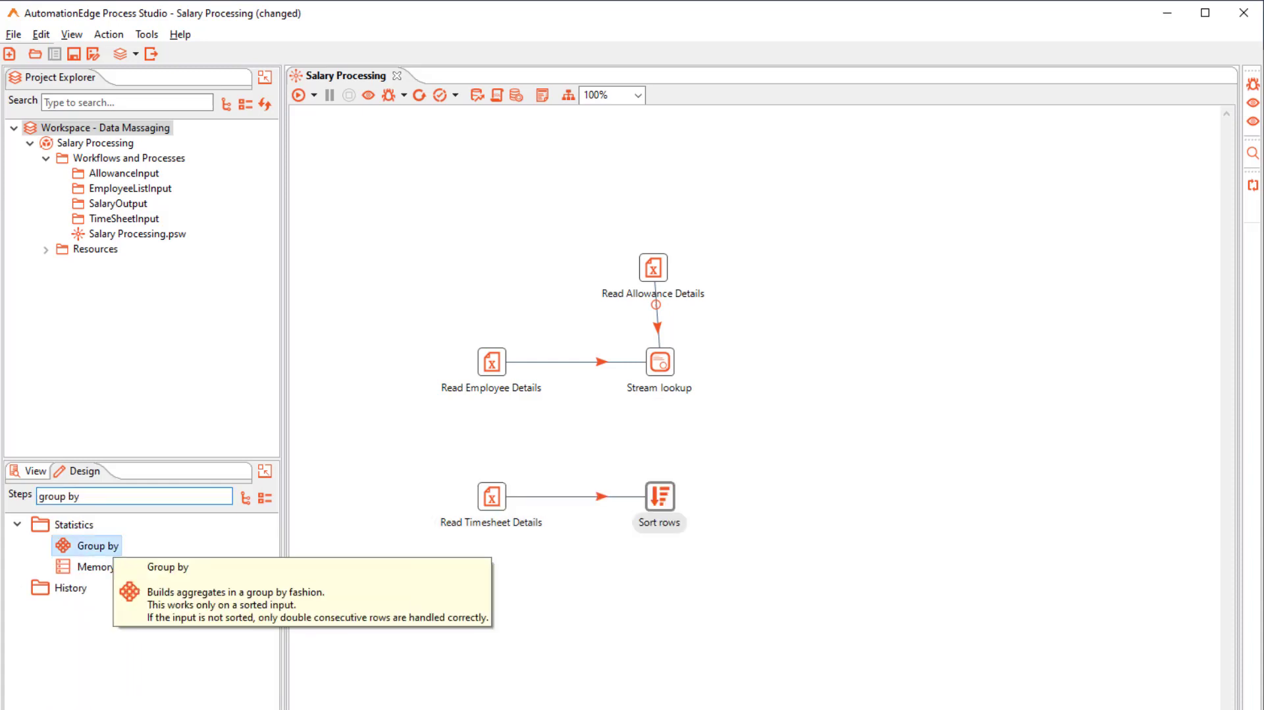
pyautogui.doubleClick(97, 545)
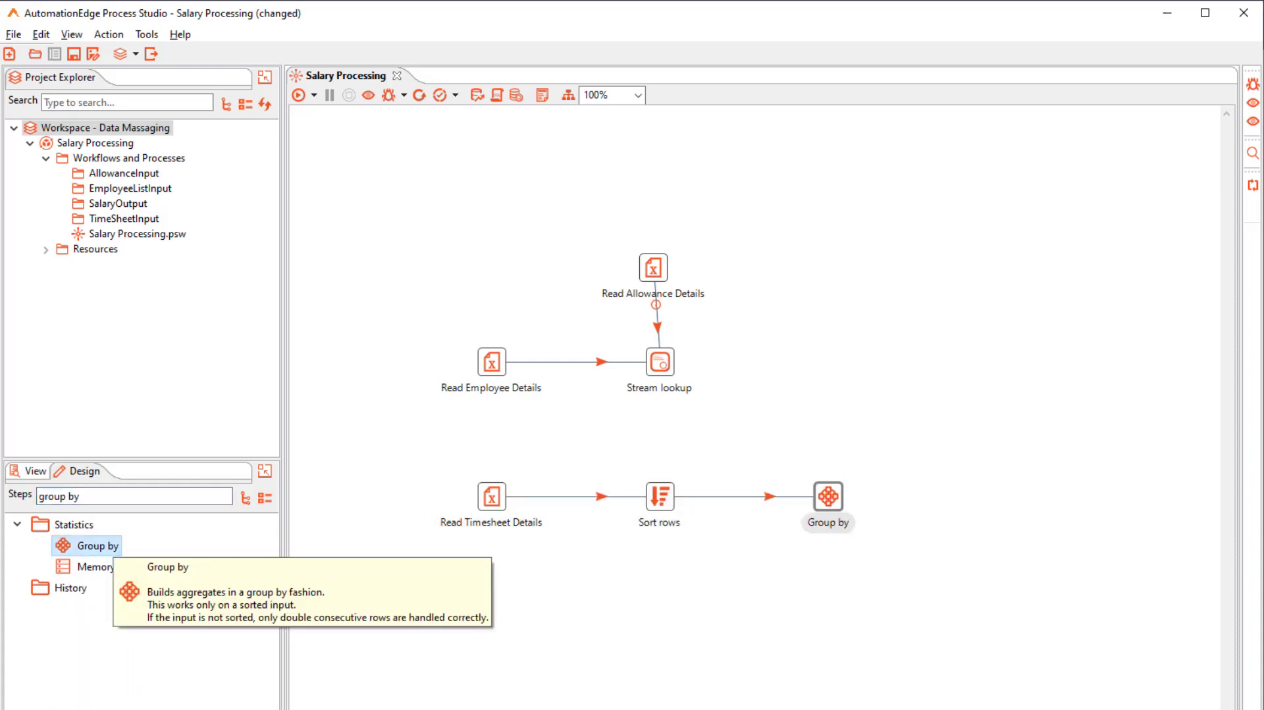
# Step: Rename the Sort rows step to Sort rows 1 and sort by the Id field with Ascending set to Y
pyautogui.doubleClick(659, 495)
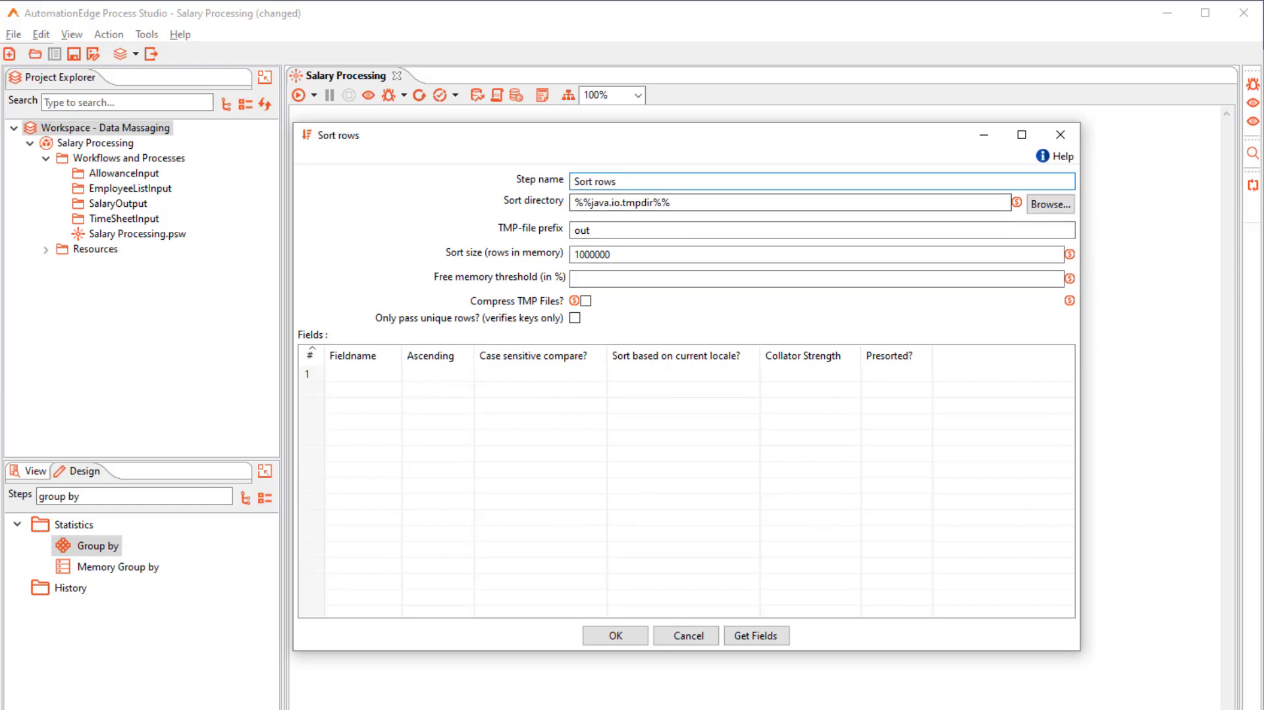
pyautogui.press('End')
pyautogui.write('1')
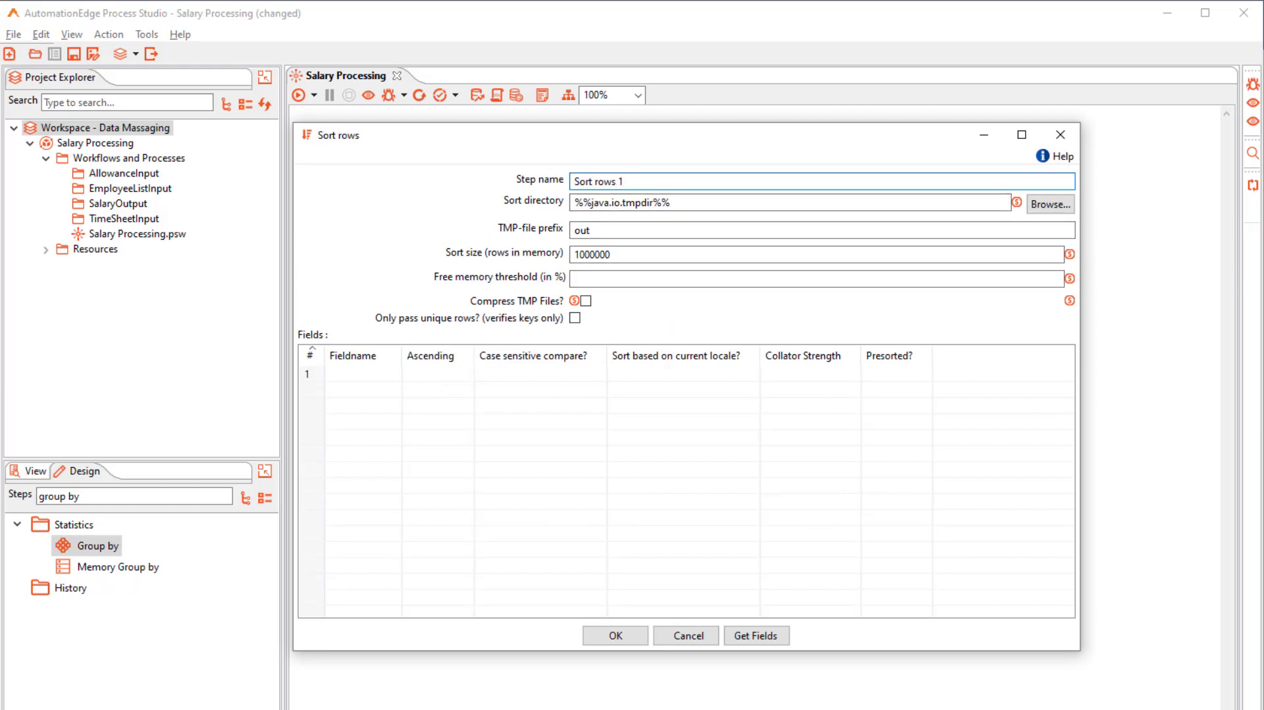
pyautogui.click(379, 373)
pyautogui.click(394, 373)
pyautogui.click(355, 413)
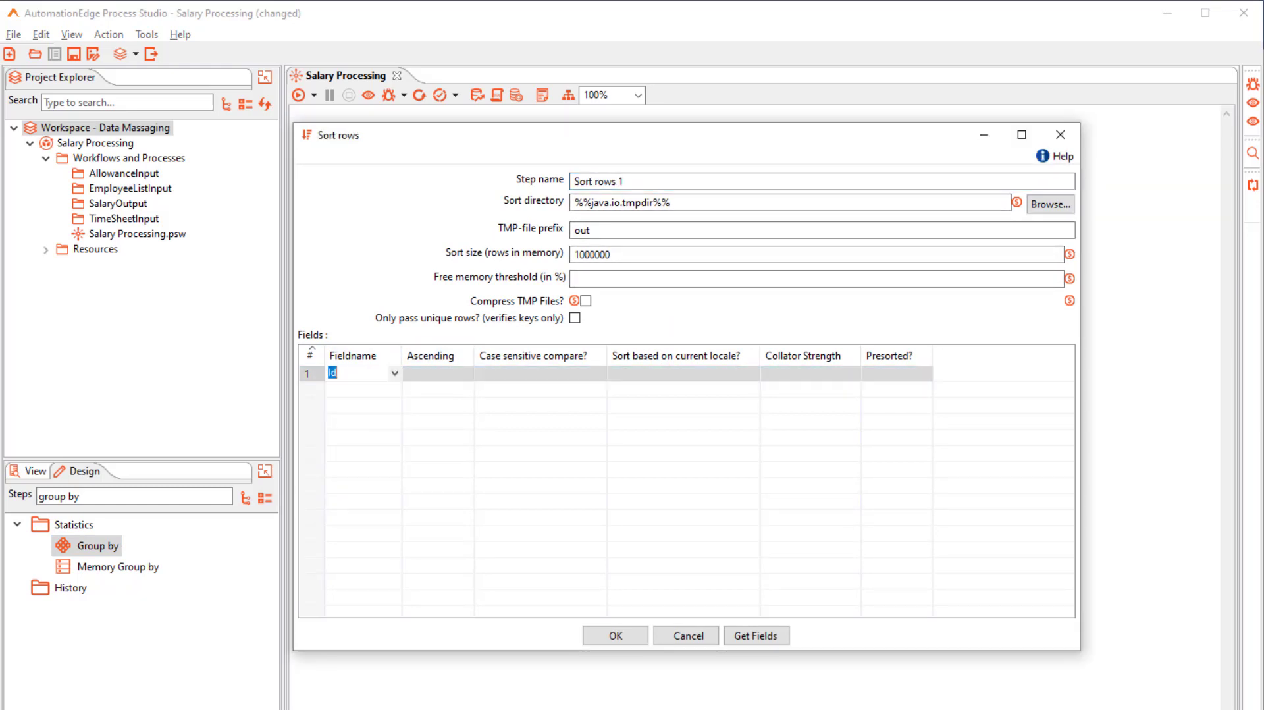
pyautogui.click(448, 373)
pyautogui.click(467, 374)
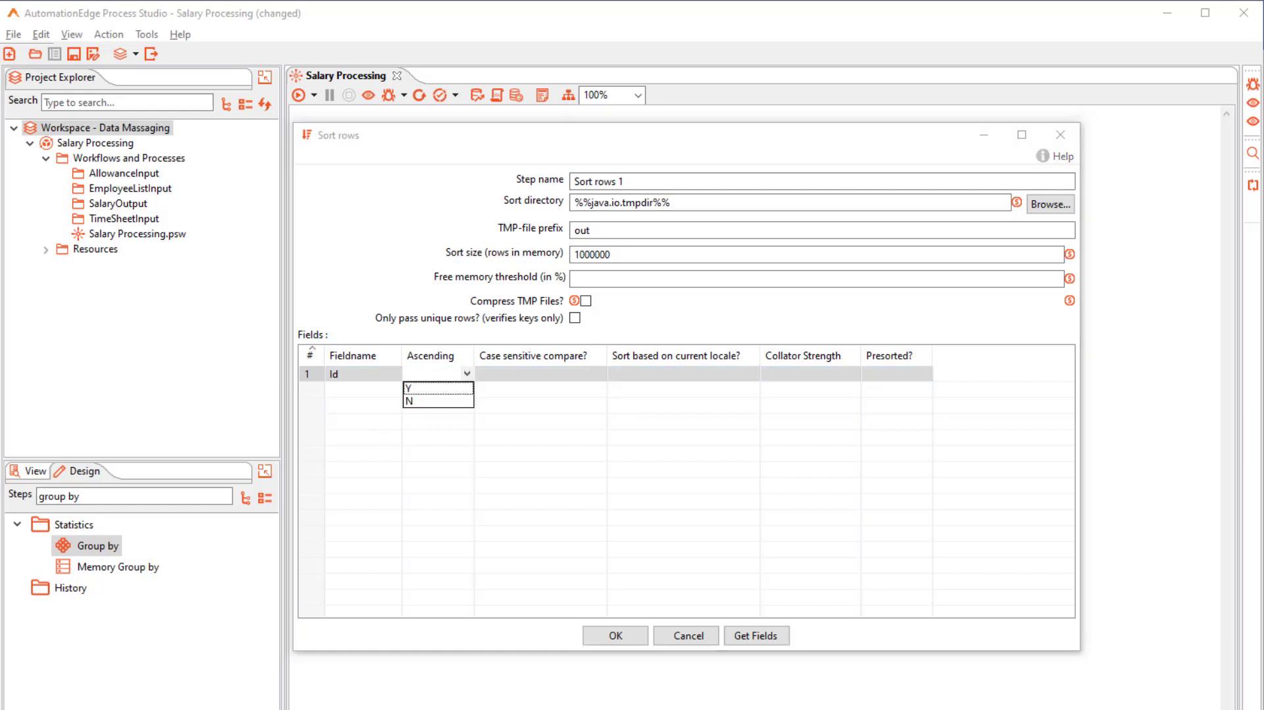
pyautogui.press('Return')
pyautogui.press('Return')
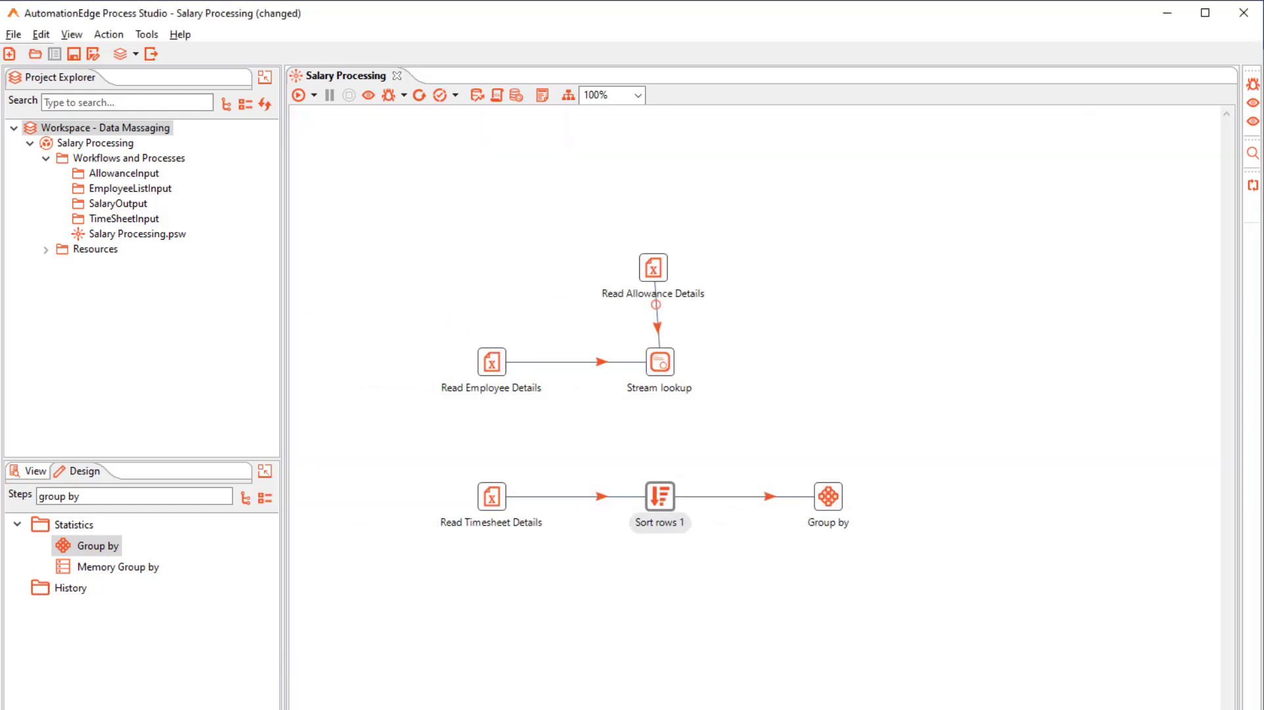
# Step: Set Id as the group field of the Group by step
pyautogui.doubleClick(734, 496)
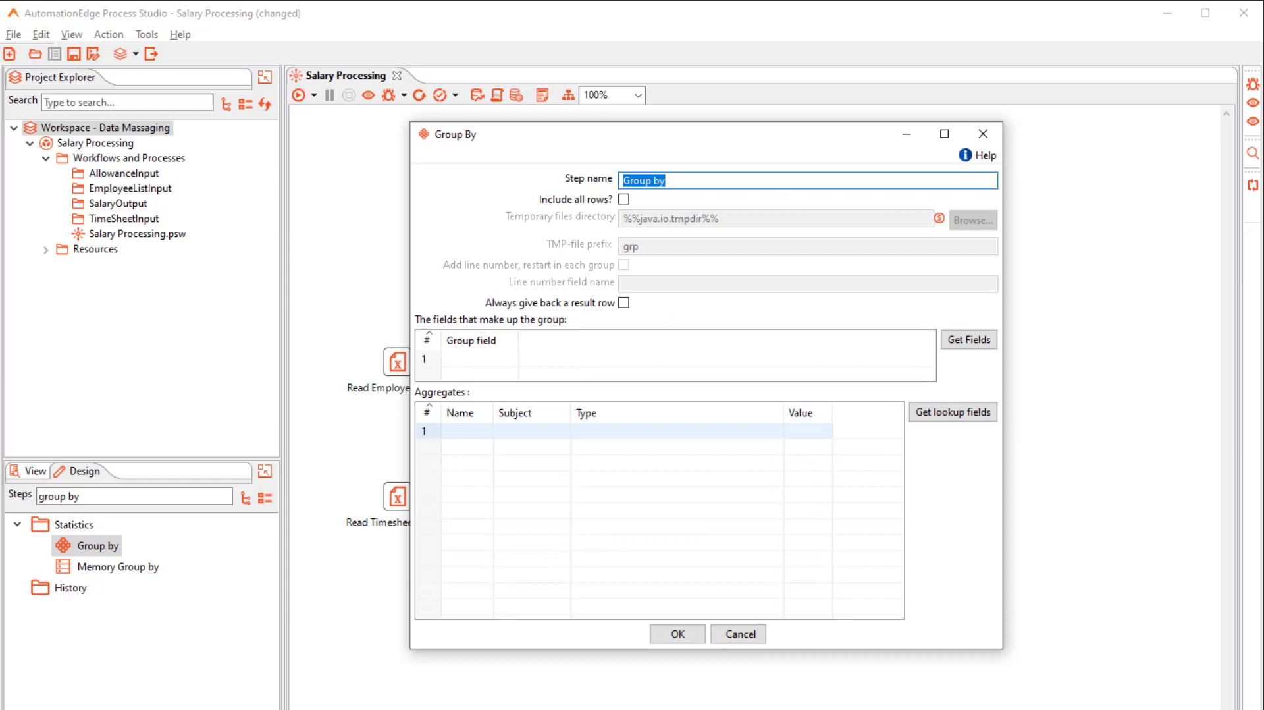
pyautogui.click(475, 358)
pyautogui.click(511, 358)
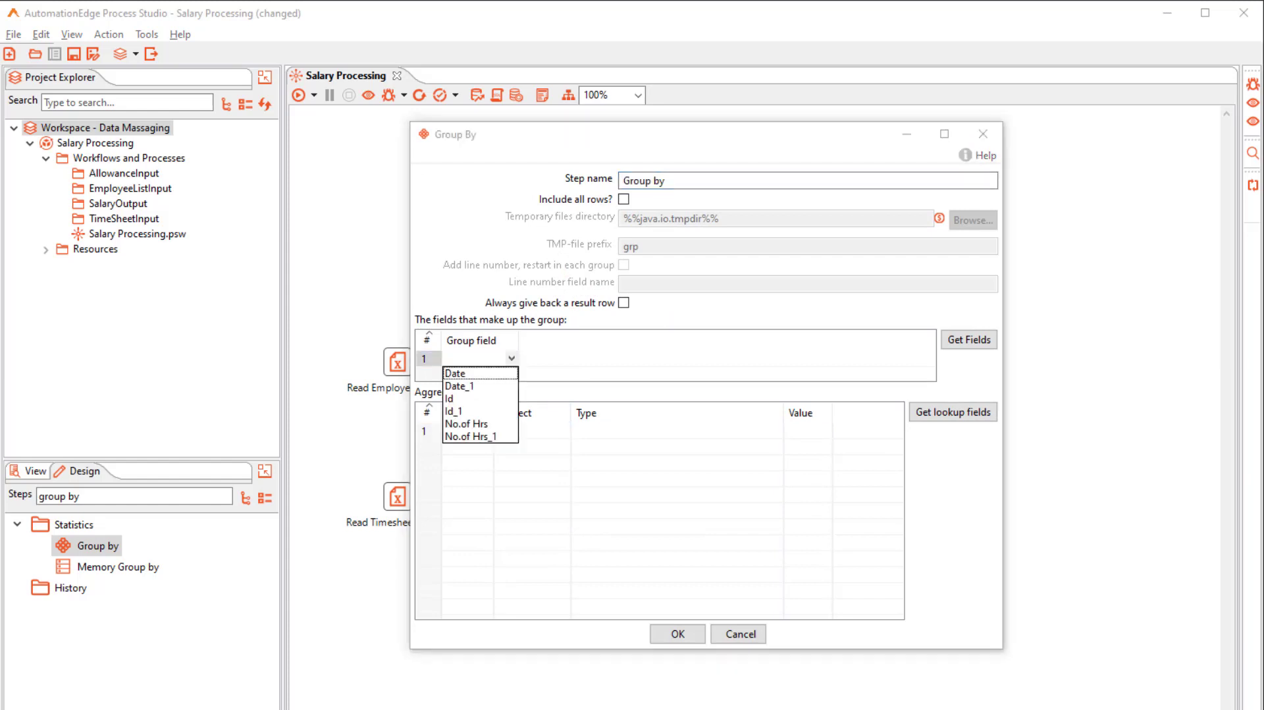
pyautogui.click(450, 399)
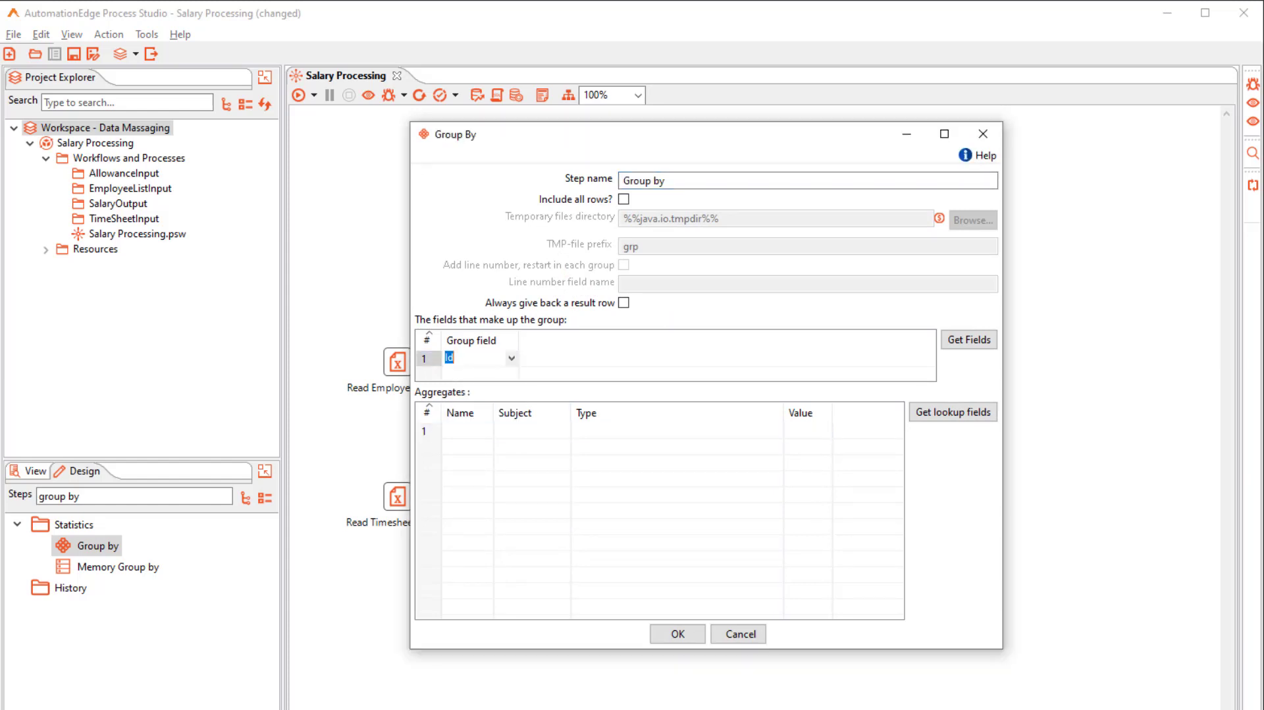
# Step: Add an aggregate named No of Hrs to the Group by step with No.of Hrs as its subject
pyautogui.click(468, 431)
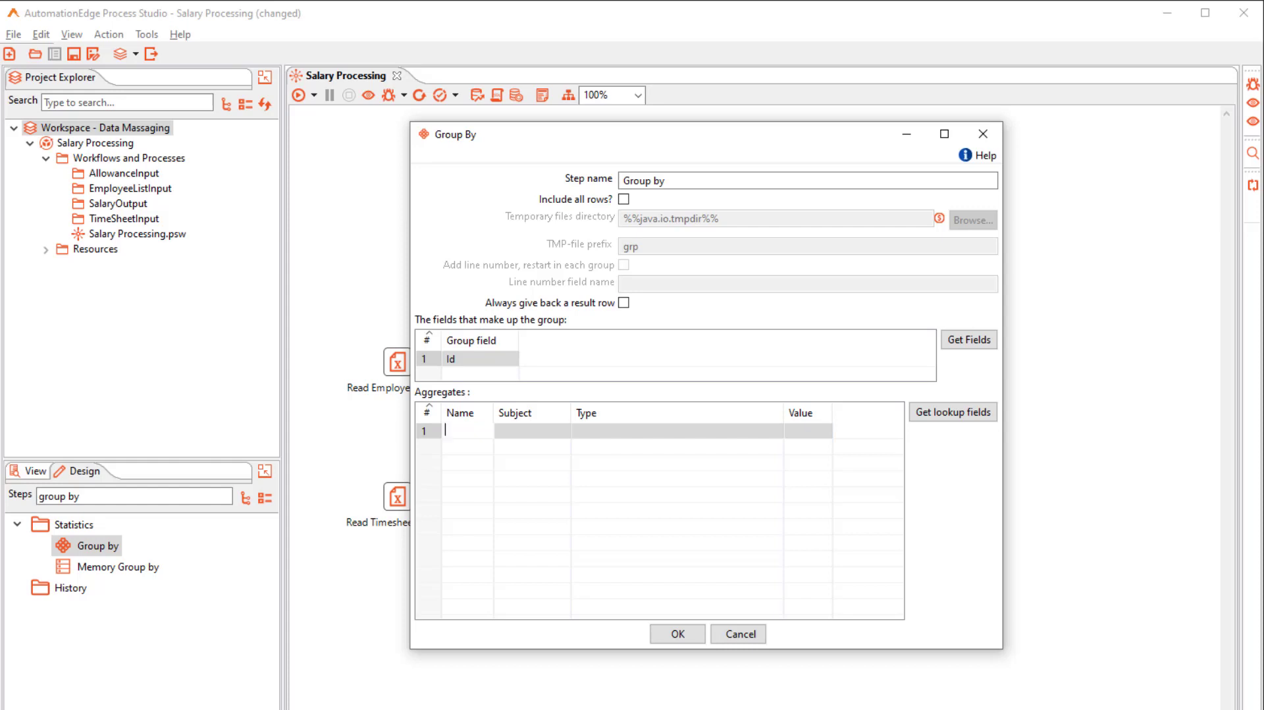
pyautogui.write('No of Hr')
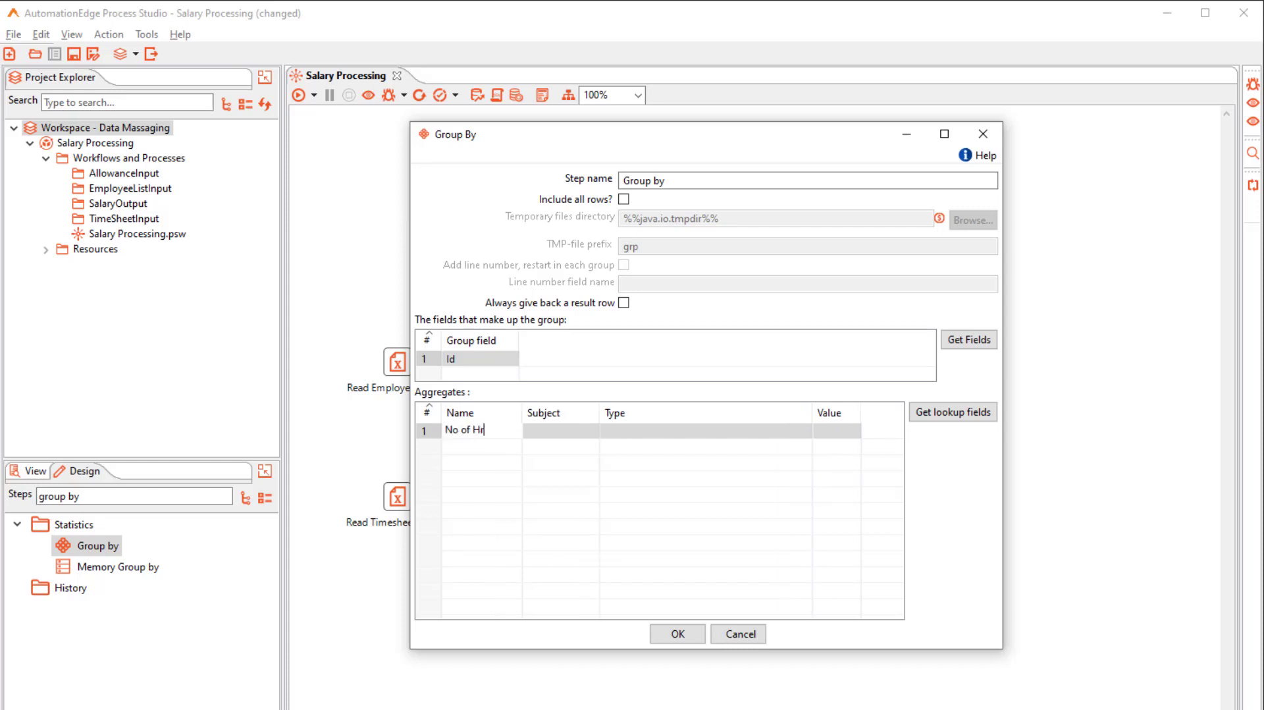
pyautogui.write('s')
pyautogui.press('Tab')
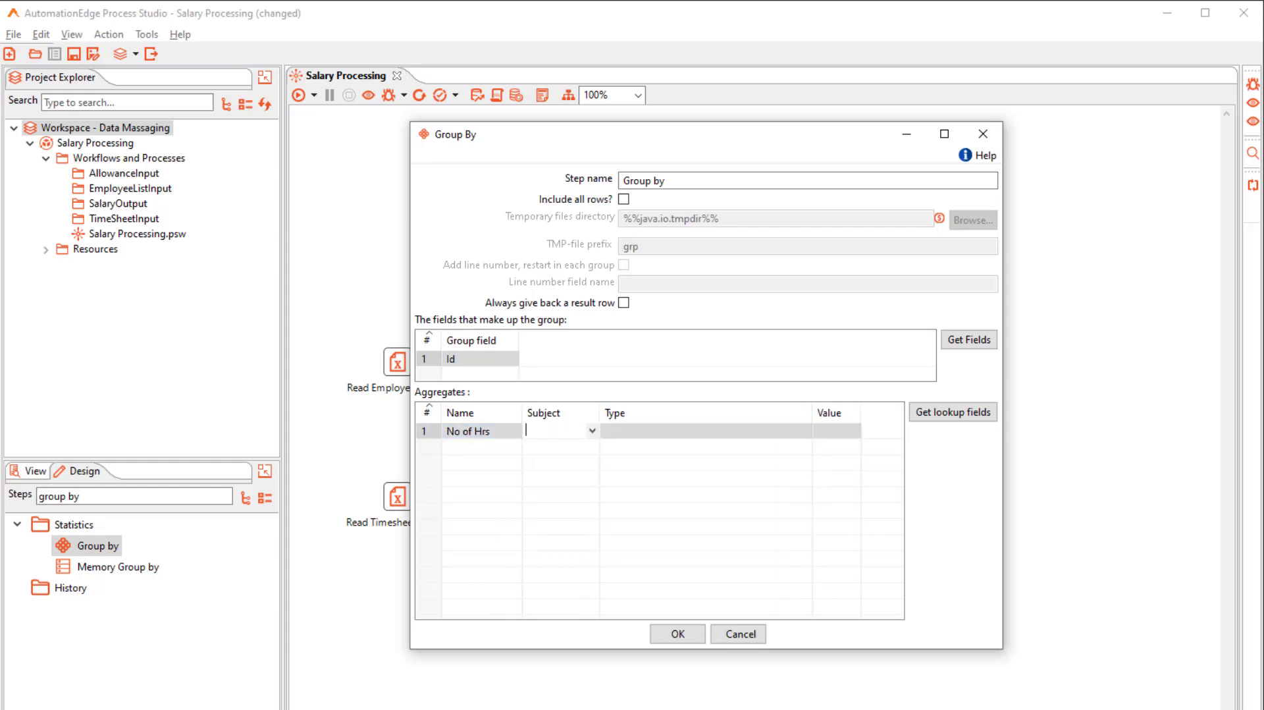
pyautogui.click(592, 430)
pyautogui.press('Down')
pyautogui.press('Down')
pyautogui.press('Down')
pyautogui.press('Down')
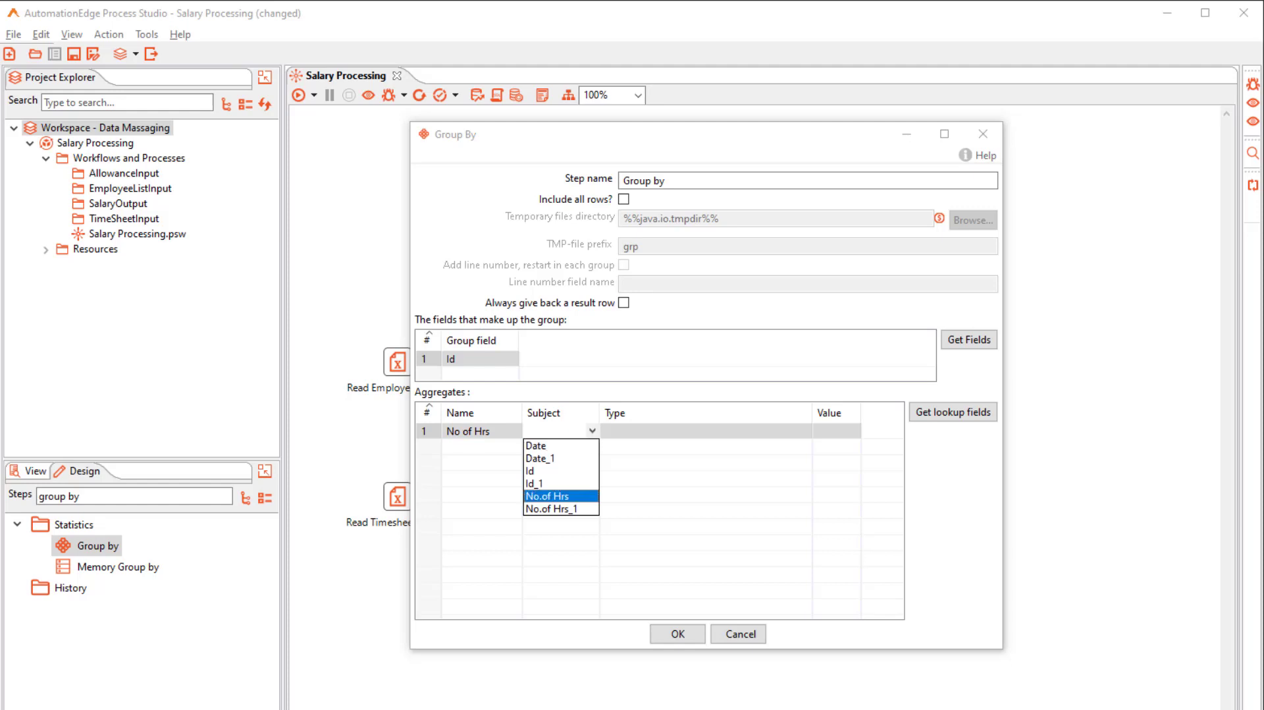
pyautogui.press('Return')
pyautogui.press('Tab')
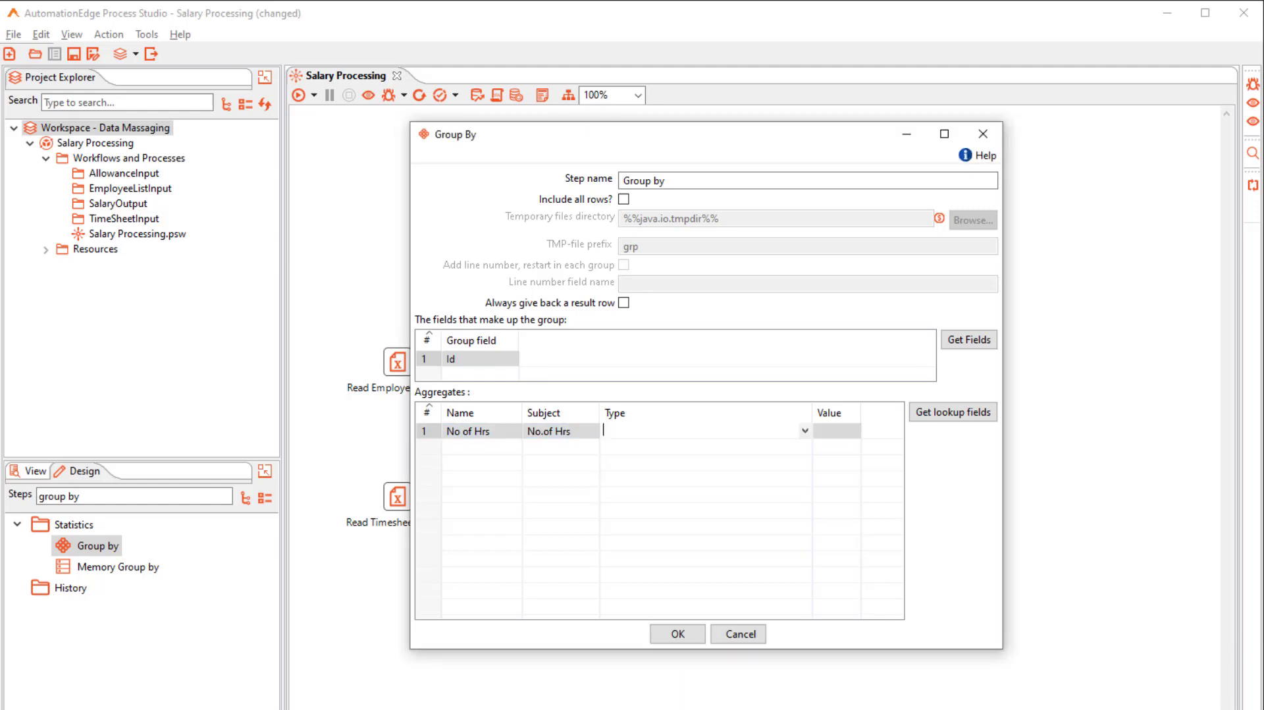
# Step: Set the No of Hrs aggregate type to Sum and save the Group by settings
pyautogui.hotkey('alt', 'Down')
pyautogui.press('Down')
pyautogui.press('Return')
pyautogui.click(681, 635)
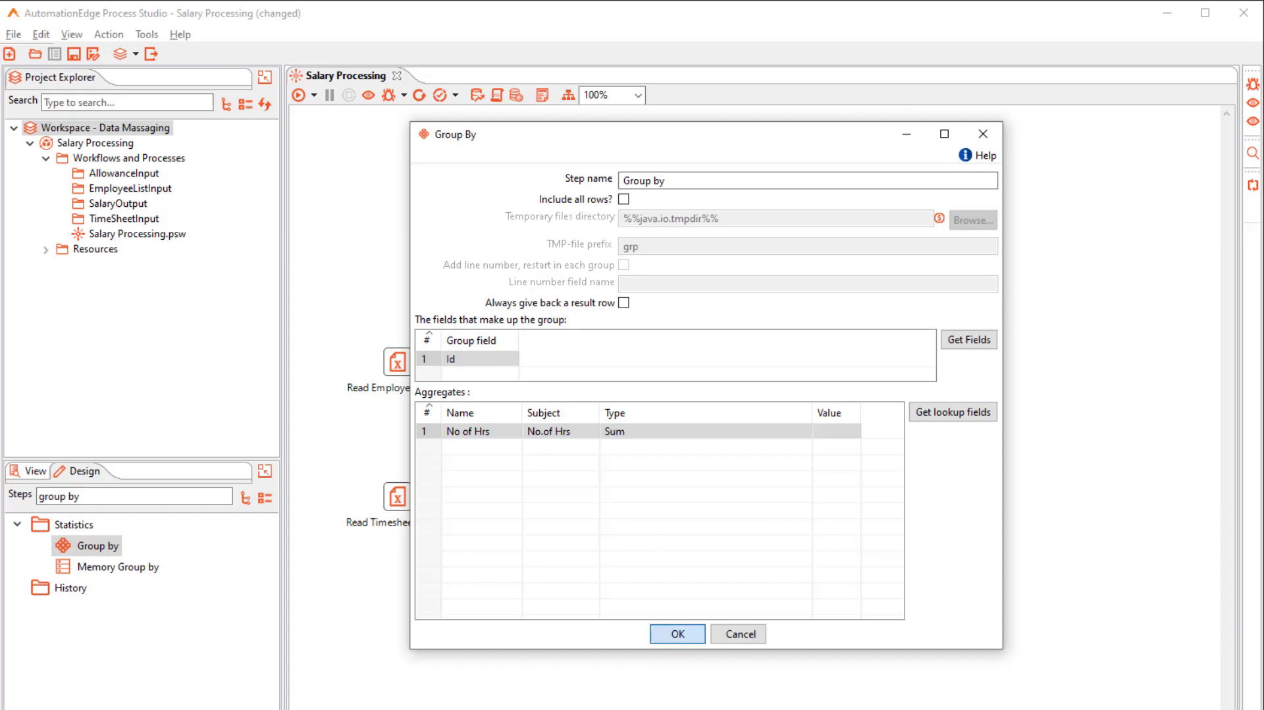
pyautogui.press('Return')
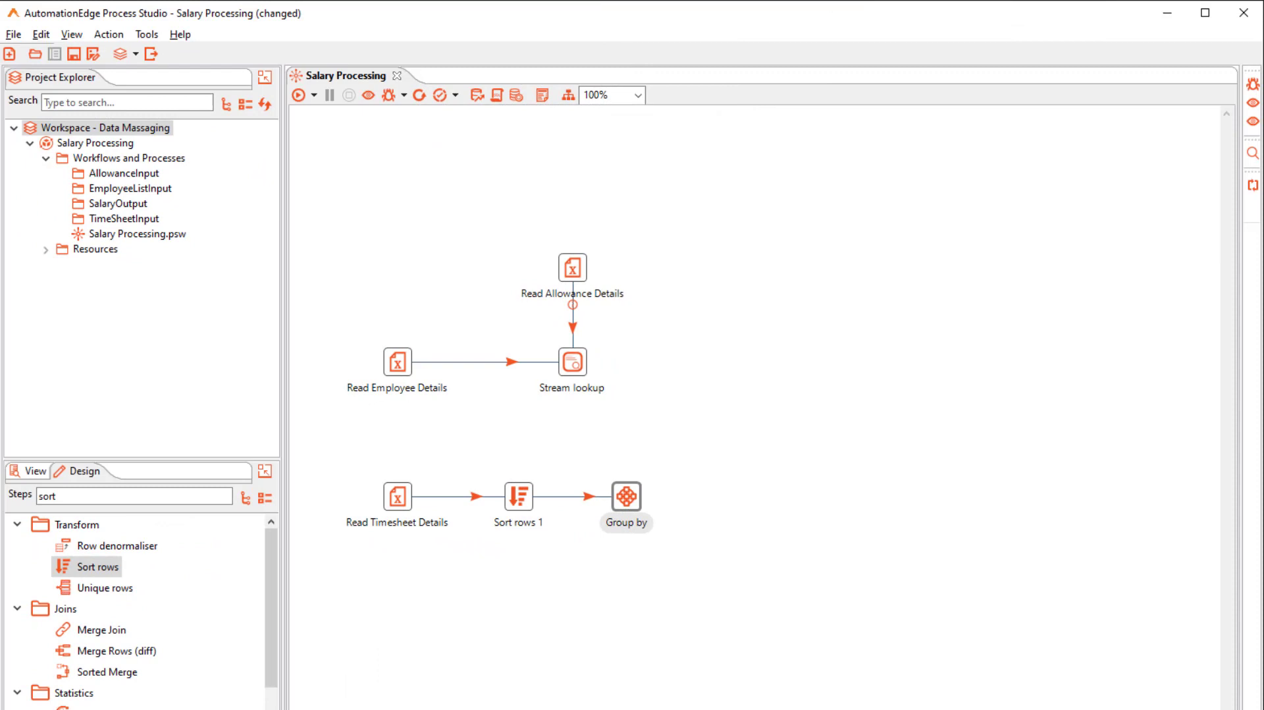
# Step: Add one Sort rows step after Group by, placed closer to it, and another after Stream lookup
pyautogui.doubleClick(98, 566)
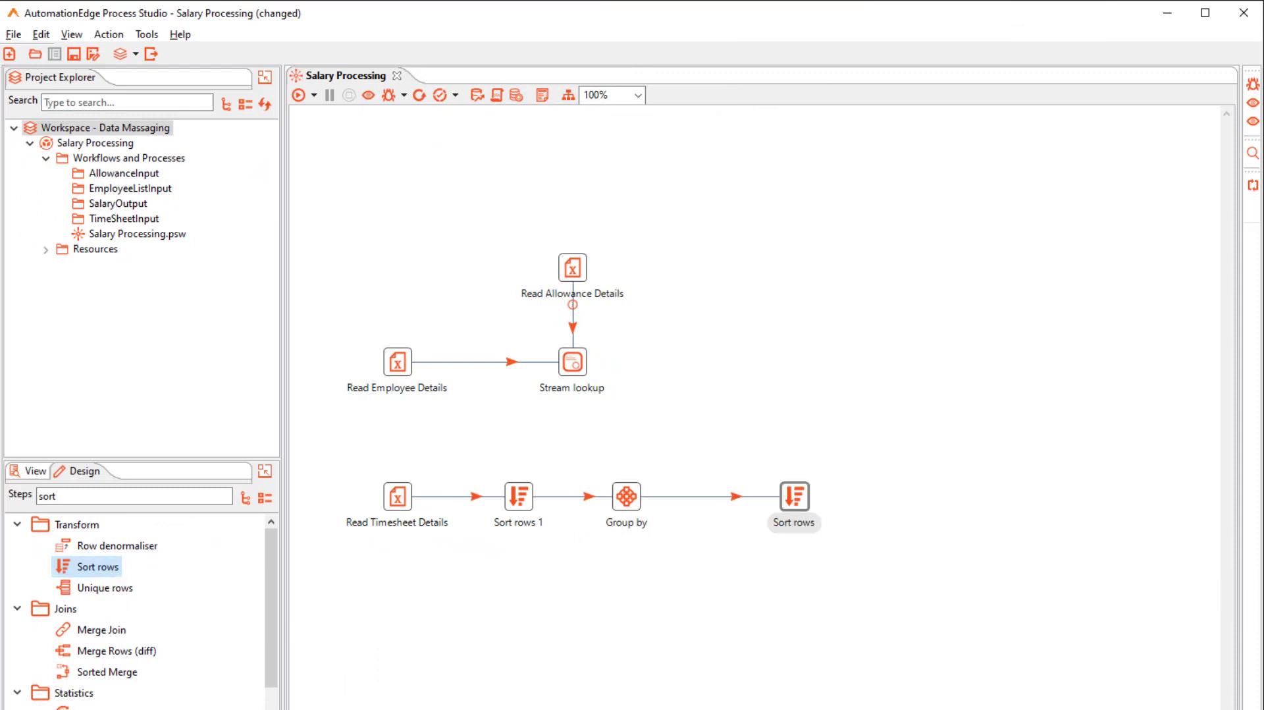
pyautogui.click(572, 362)
pyautogui.doubleClick(97, 566)
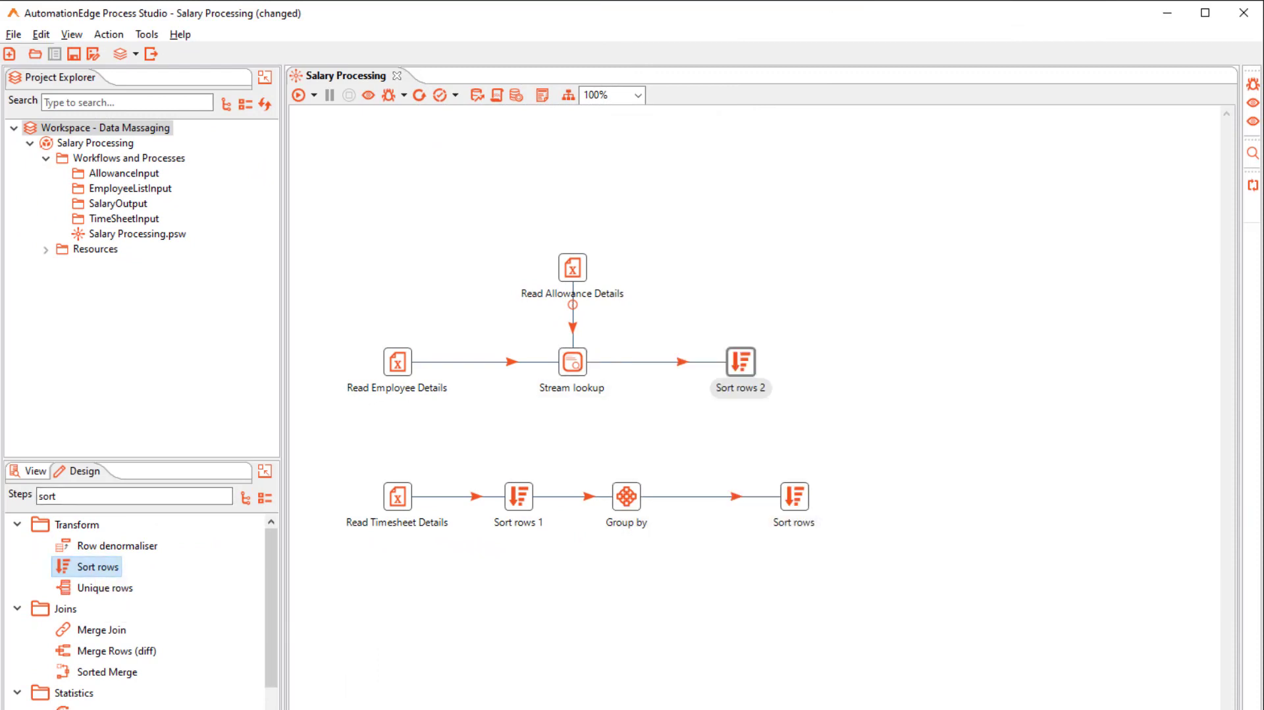
pyautogui.moveTo(795, 496); pyautogui.dragTo(747, 496)
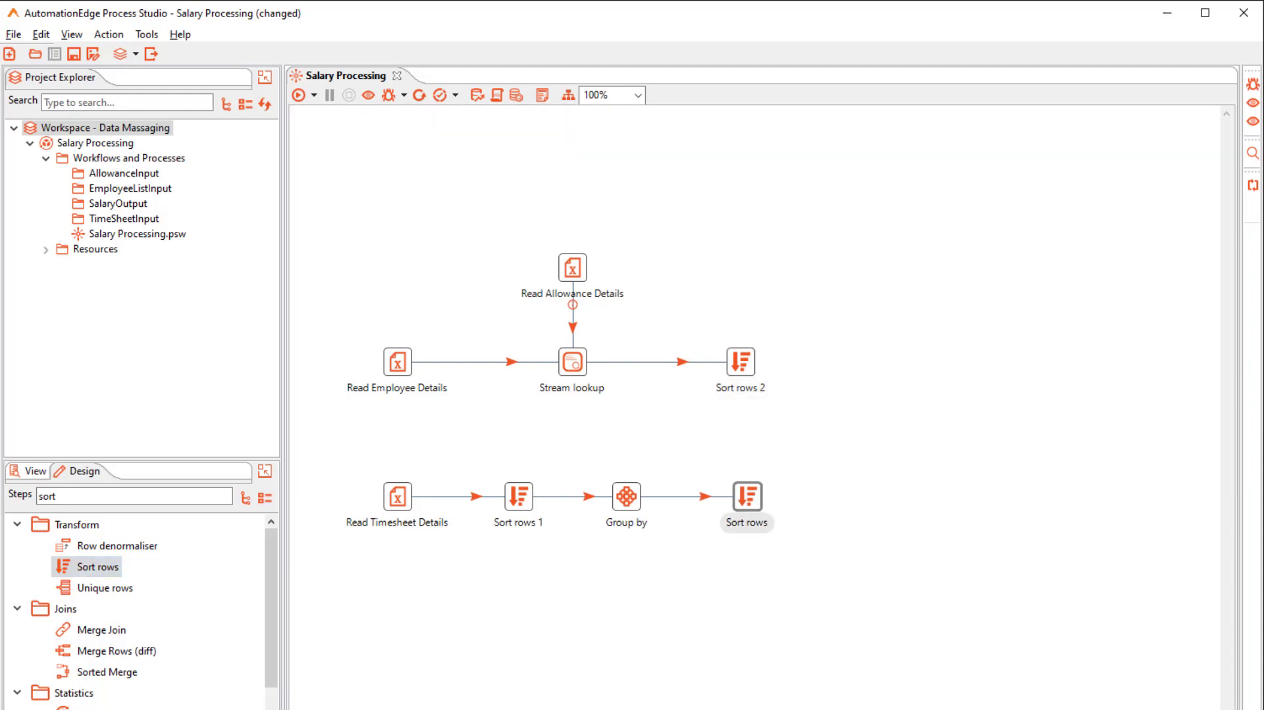
# Step: Choose the sort field for Sort rows 2 and save its settings
pyautogui.doubleClick(741, 362)
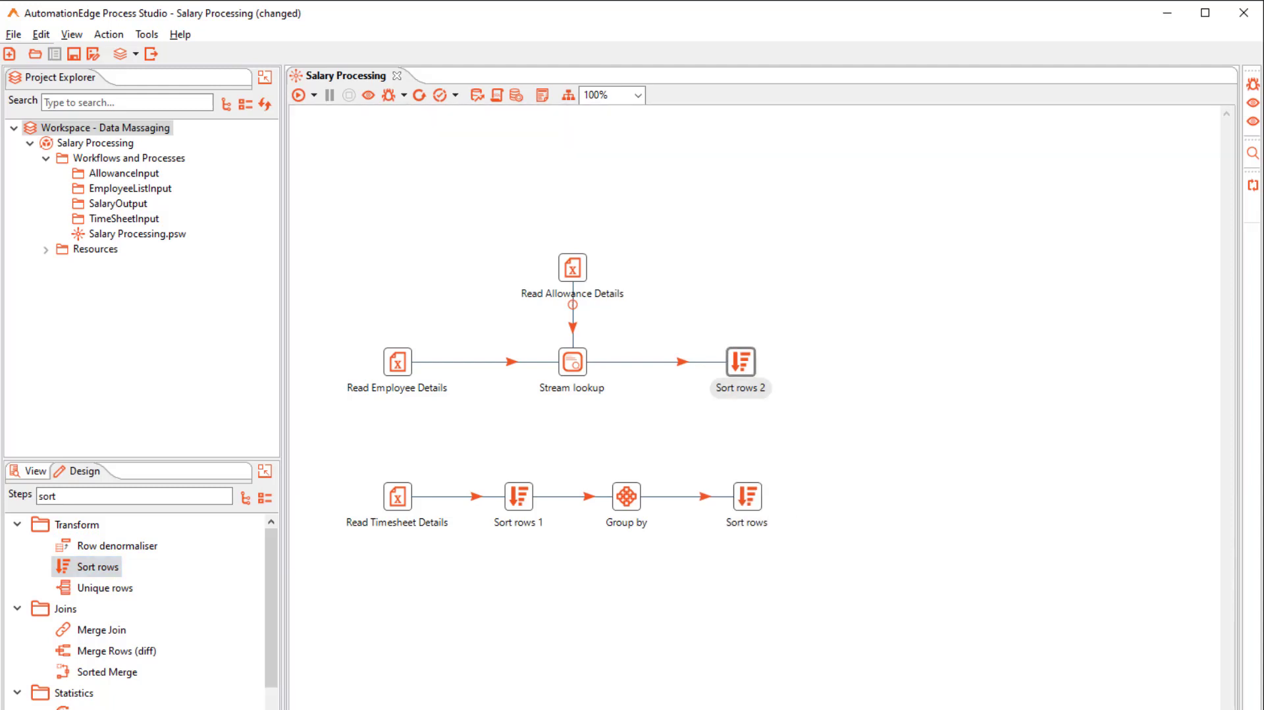
pyautogui.click(369, 374)
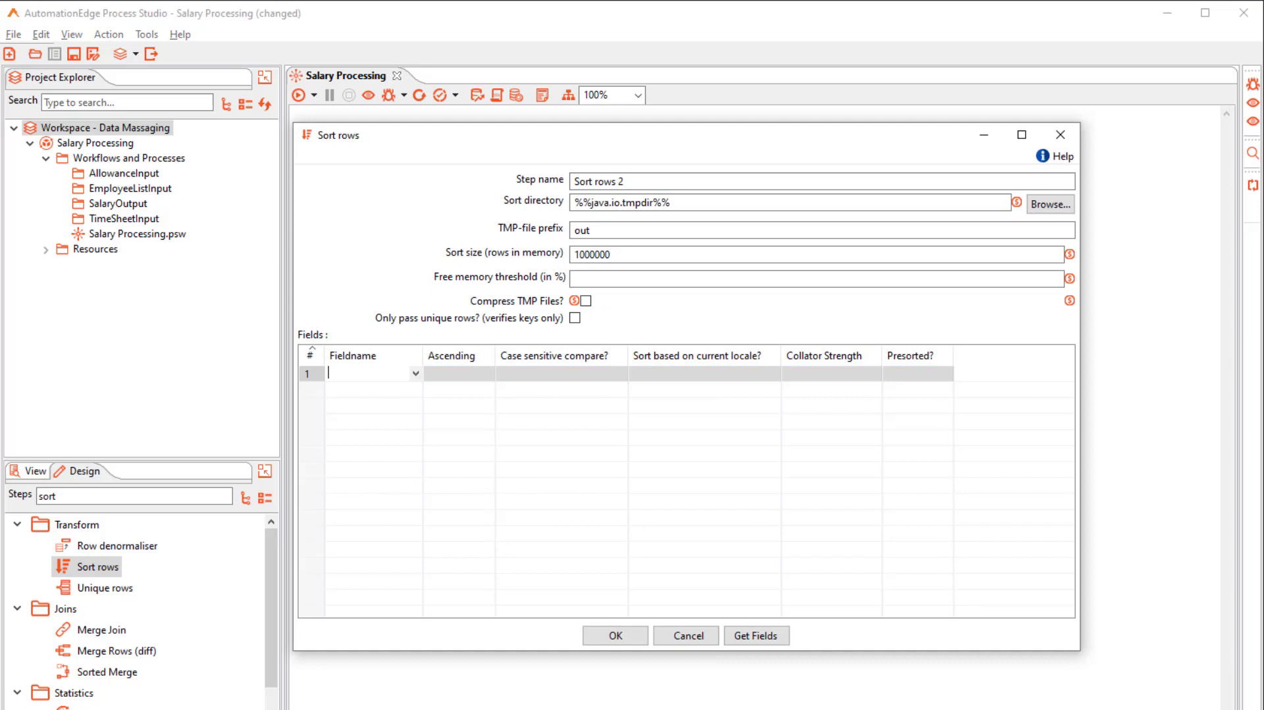
pyautogui.click(415, 373)
pyautogui.click(332, 427)
pyautogui.click(615, 636)
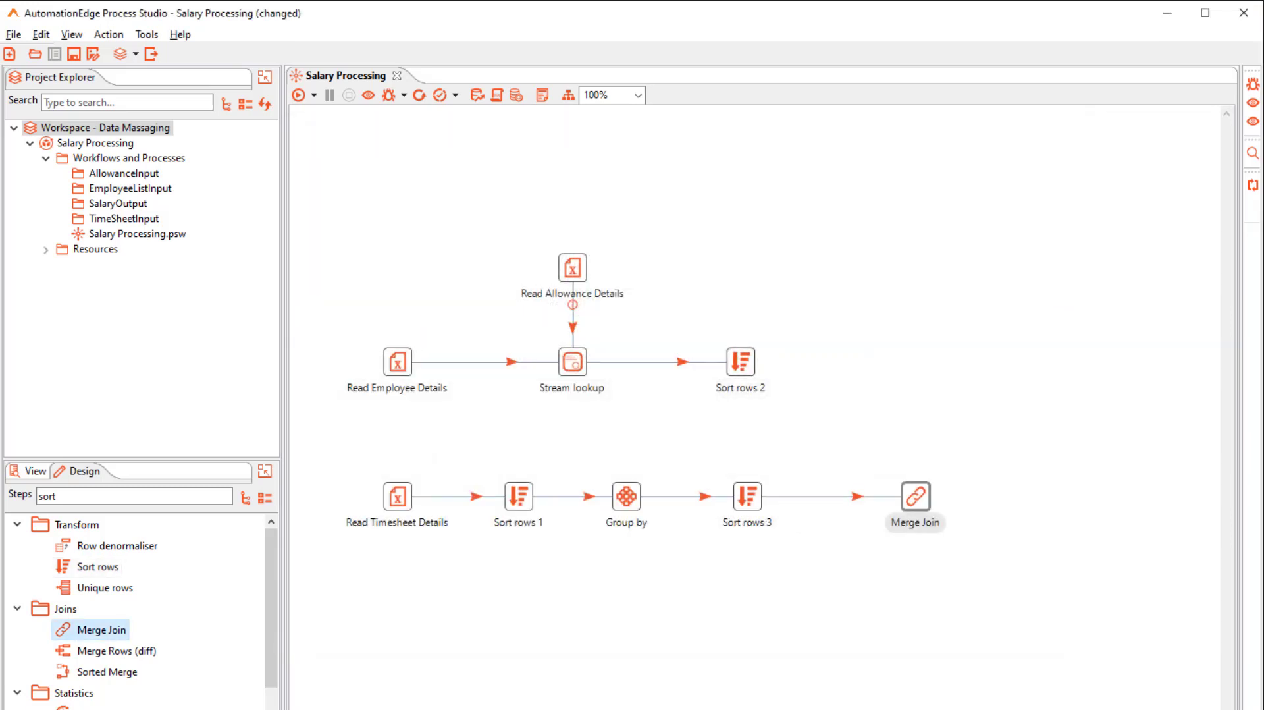
# Step: Place the Merge Join step between the two branches and connect Sort rows 2 to it
pyautogui.moveTo(915, 497); pyautogui.dragTo(868, 416)
pyautogui.moveTo(868, 415)
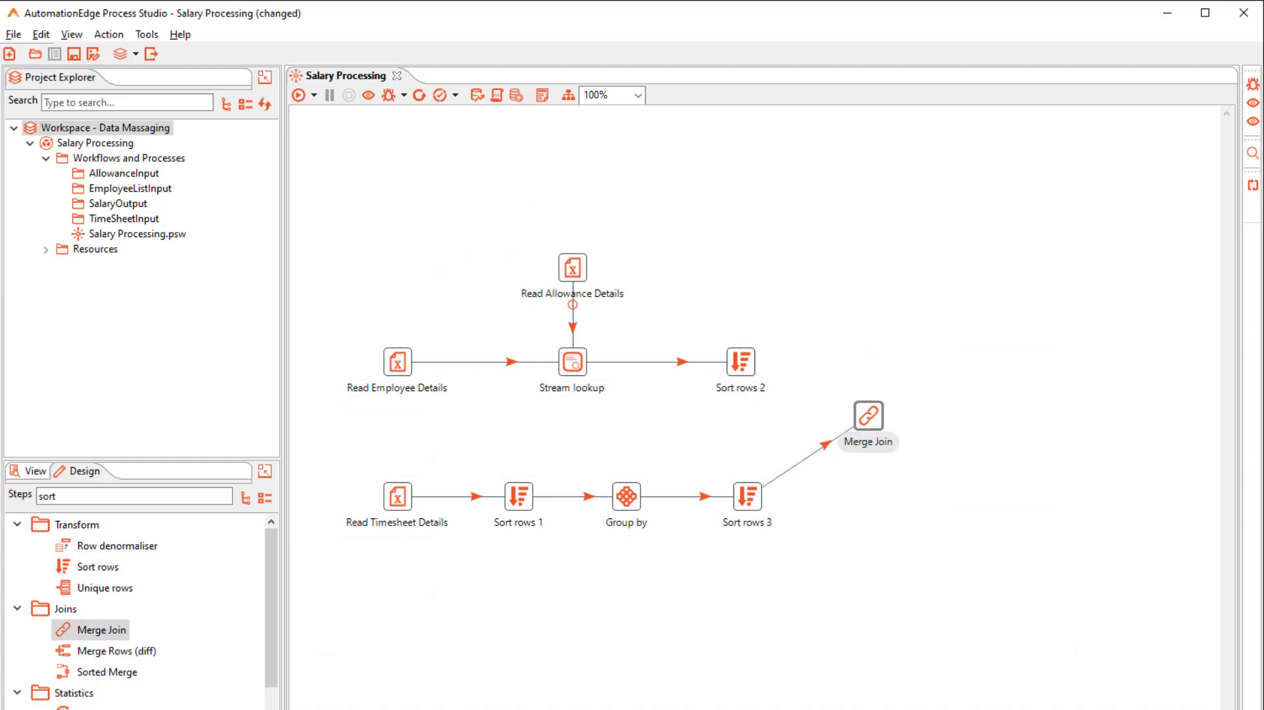
pyautogui.moveTo(741, 361)
pyautogui.moveTo(761, 414)
pyautogui.mouseDown()
pyautogui.moveTo(879, 409)
pyautogui.moveTo(869, 416)
pyautogui.mouseUp()
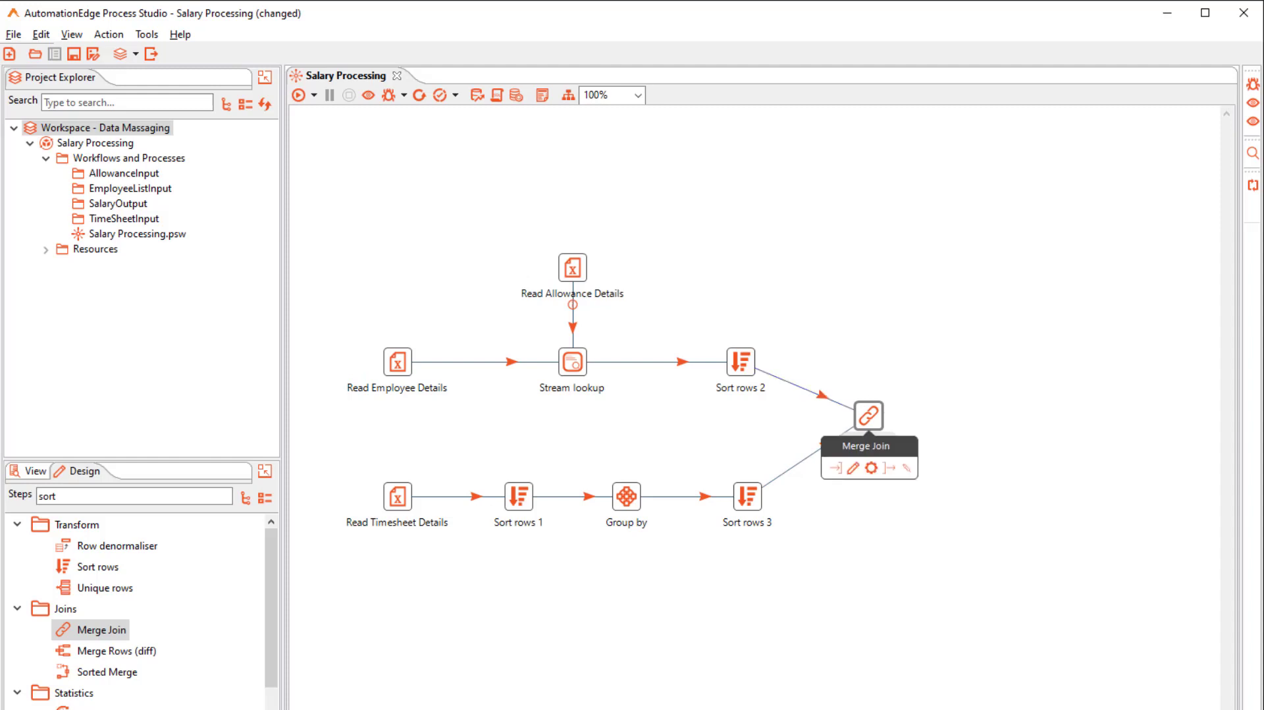
# Step: Set Sort rows 2 as the first step and Sort rows 3 as the second step of the Merge Join
pyautogui.doubleClick(868, 415)
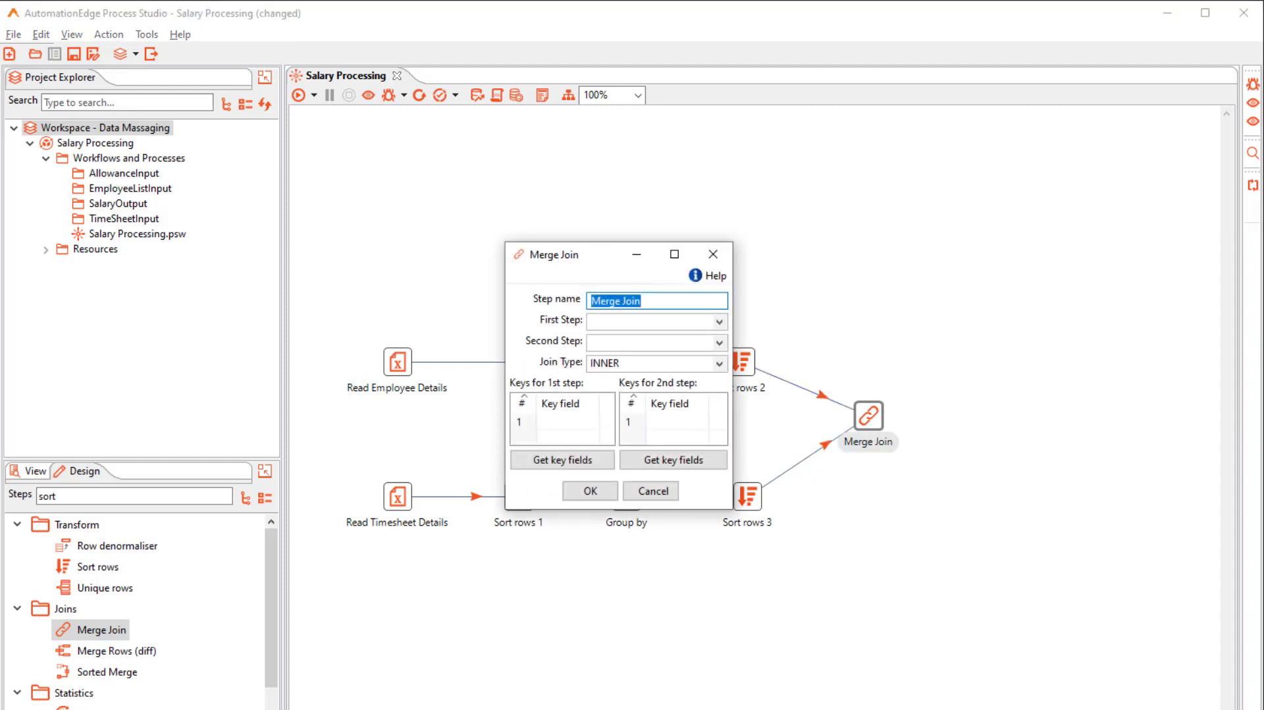
pyautogui.moveTo(585, 509); pyautogui.dragTo(586, 571)
pyautogui.click(719, 322)
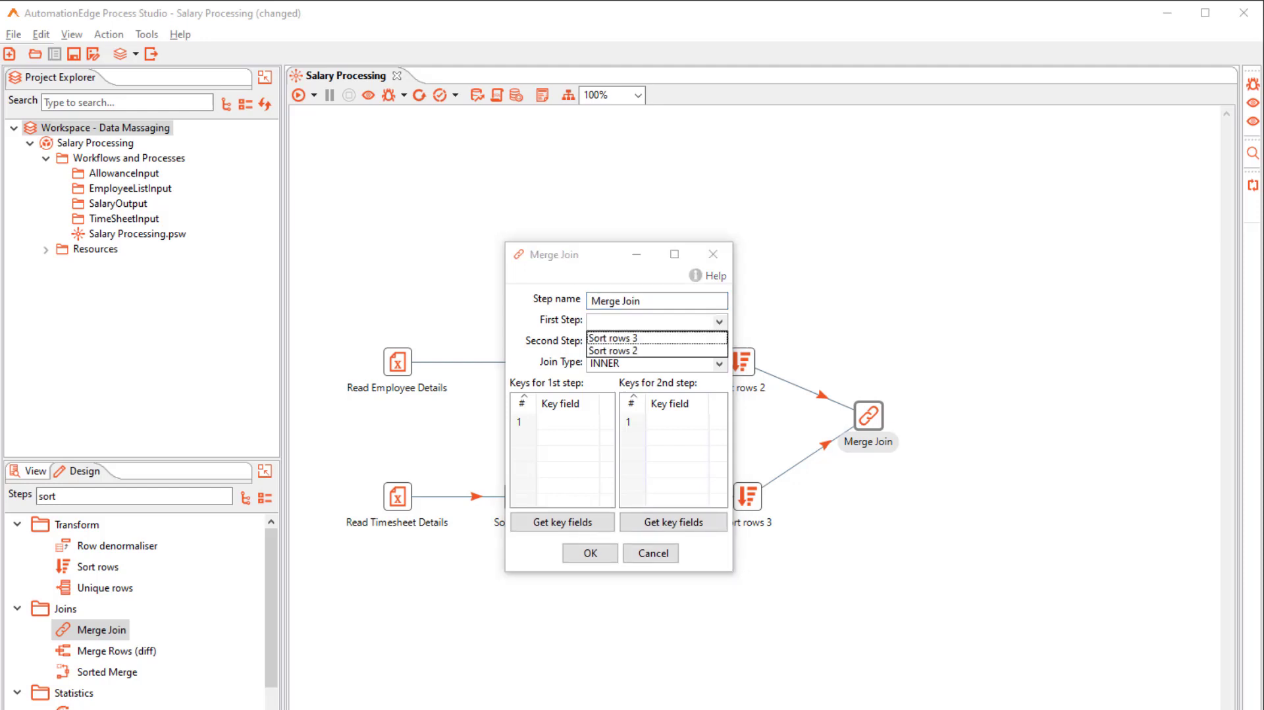
pyautogui.click(613, 350)
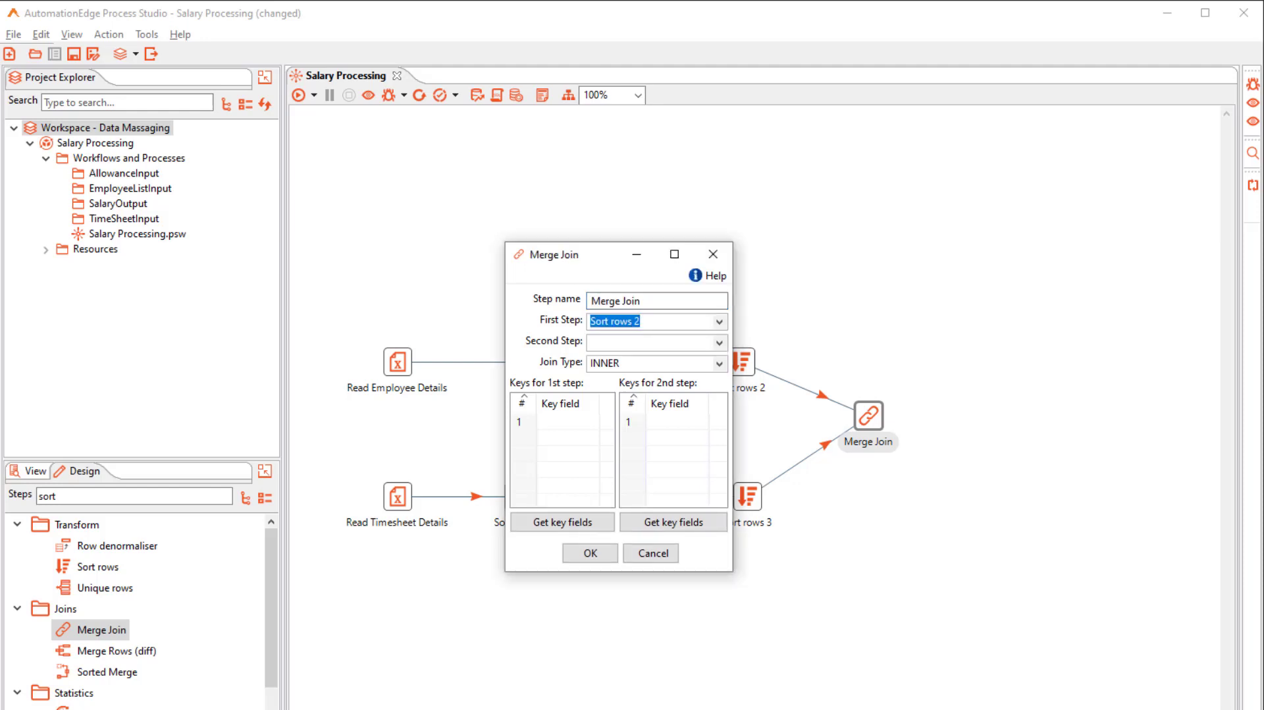
pyautogui.click(719, 342)
pyautogui.click(612, 359)
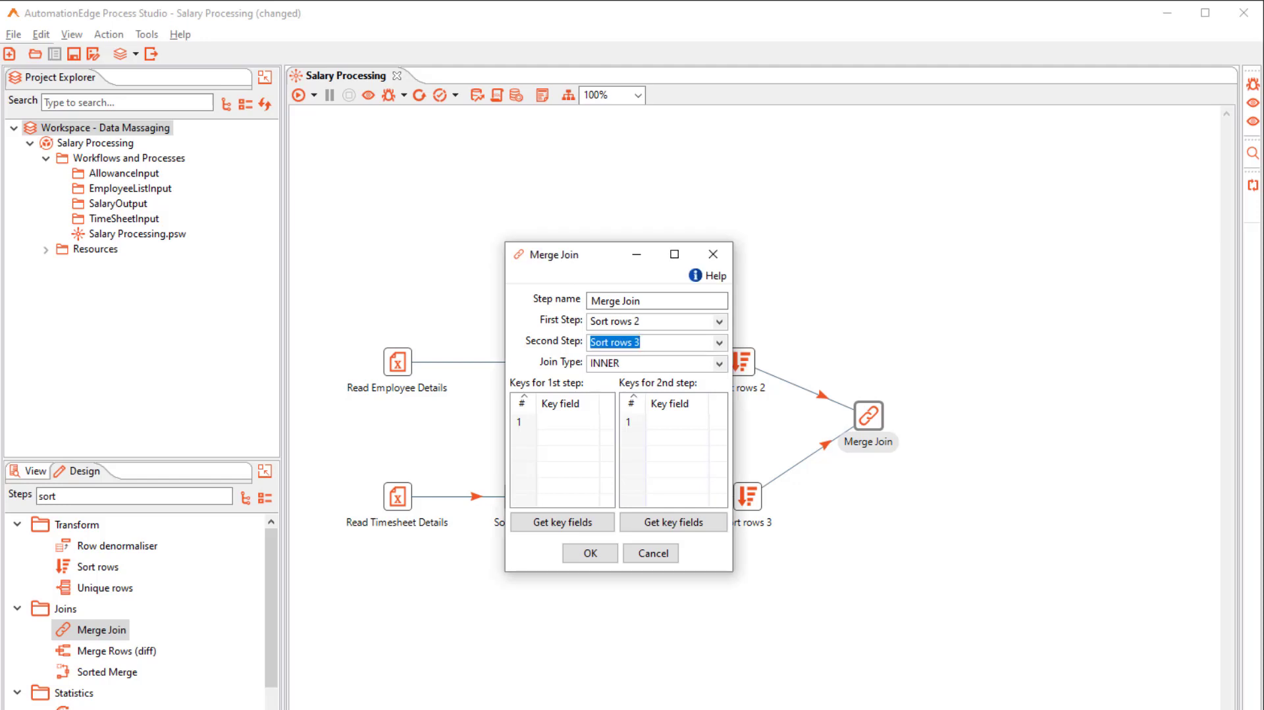
# Step: Retrieve the key fields for both Merge Join inputs, keep only Id in each list, and save the settings
pyautogui.click(562, 522)
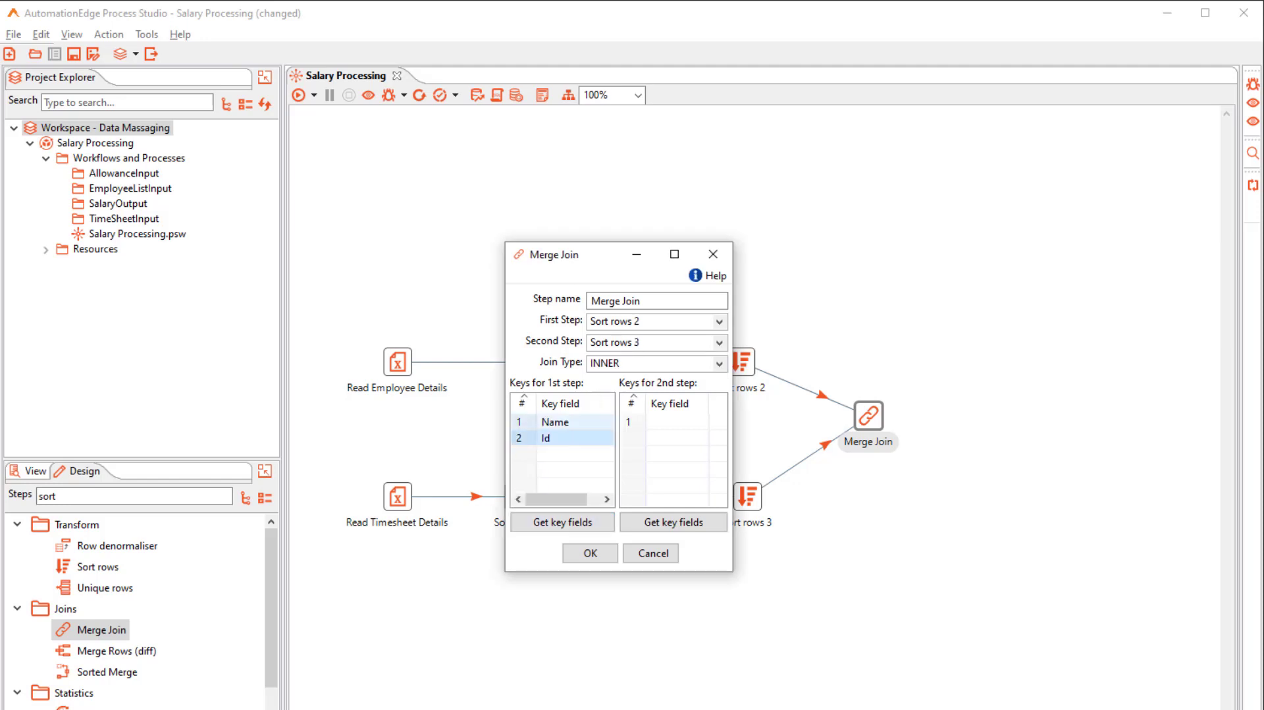
pyautogui.click(520, 422)
pyautogui.press('Delete')
pyautogui.click(674, 521)
pyautogui.click(674, 454)
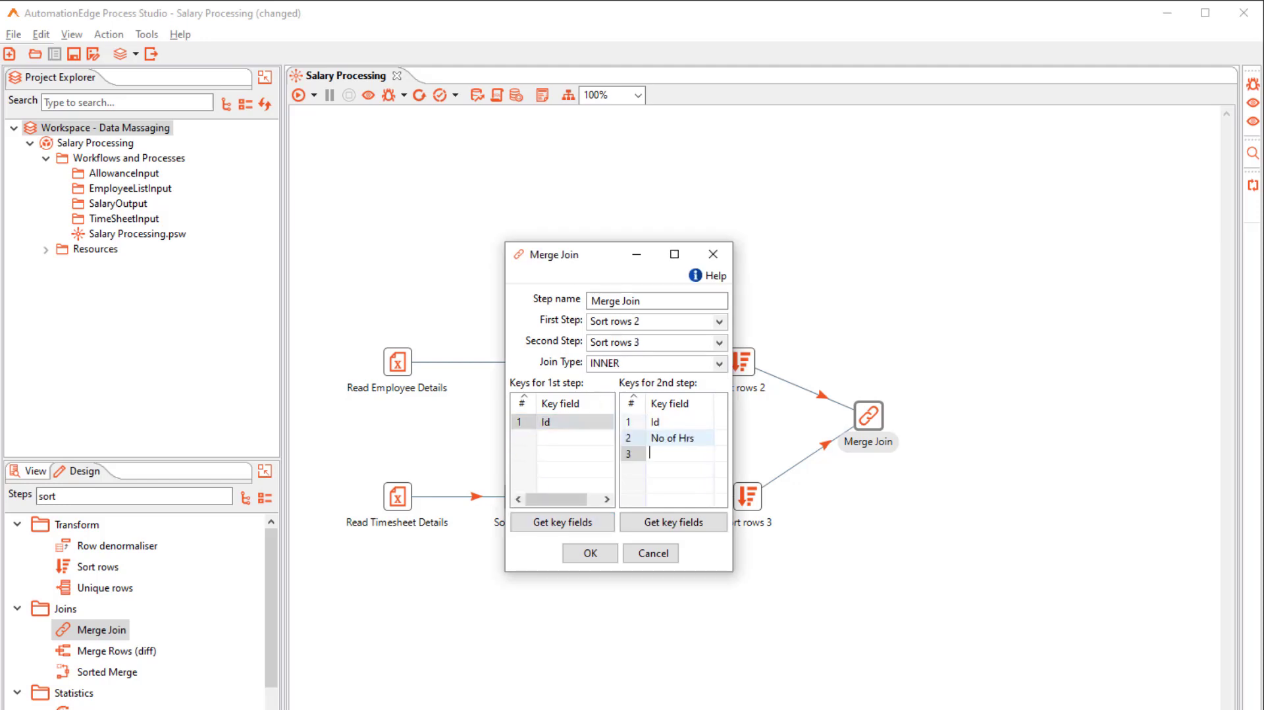
pyautogui.click(629, 438)
pyautogui.press('Delete')
pyautogui.press('Delete')
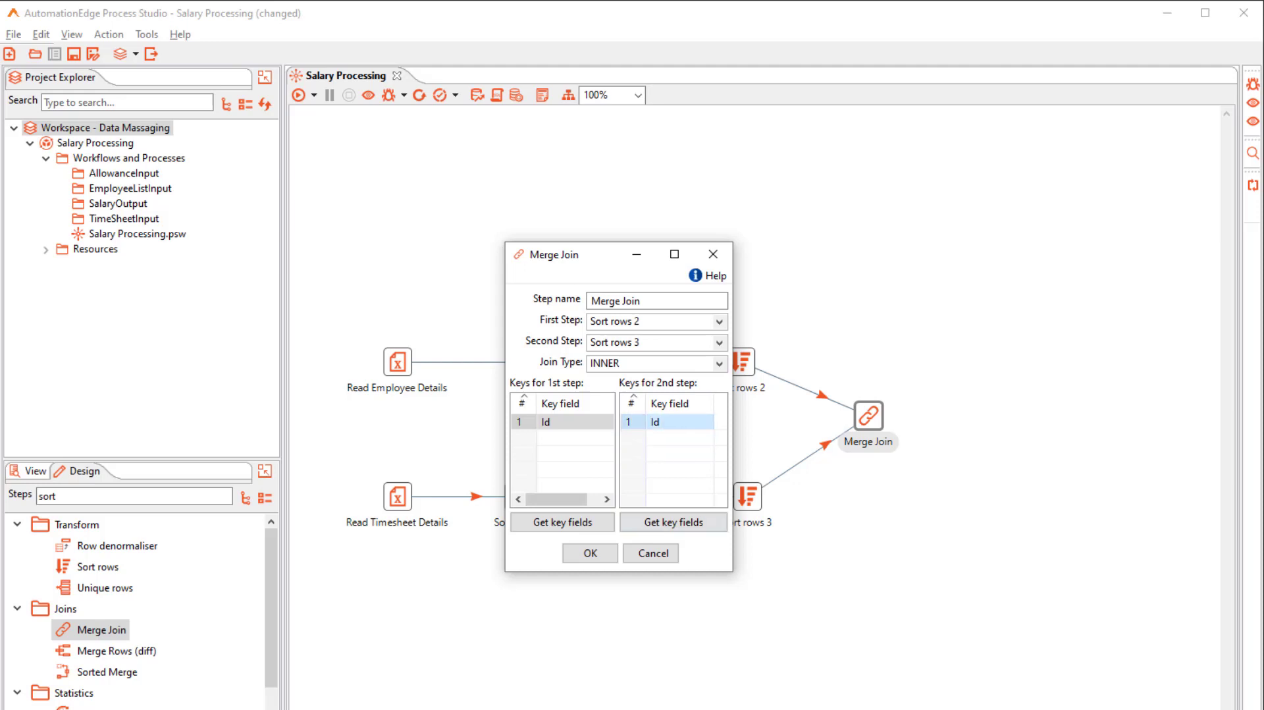
pyautogui.click(589, 552)
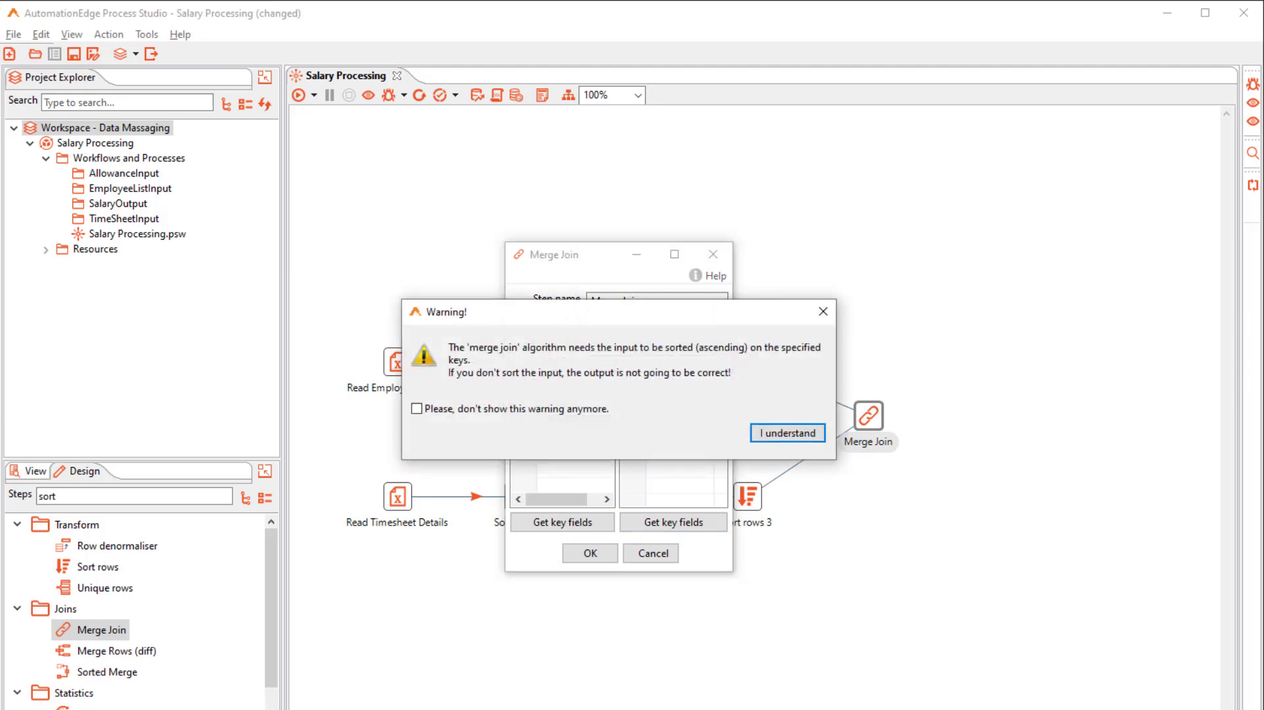
pyautogui.press('Return')
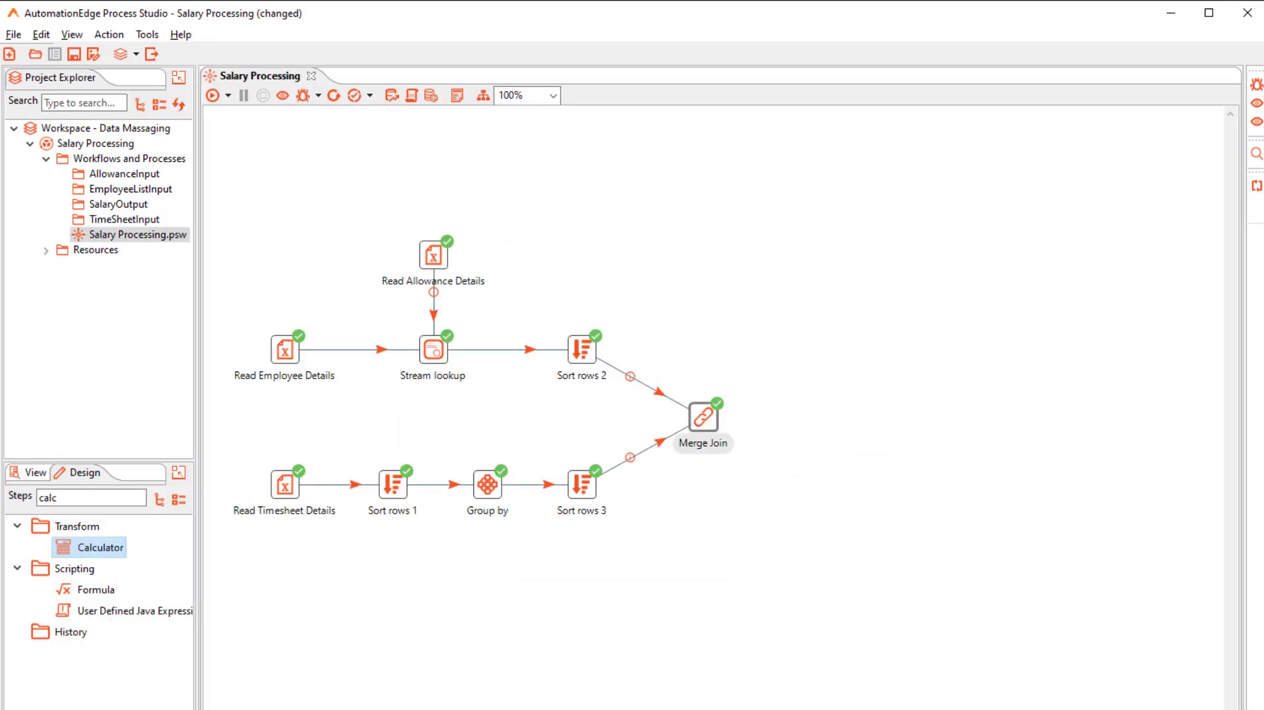
# Step: Add a Calculator step after Merge Join and define new fields named Gross Salaty and Net Salary in it
pyautogui.doubleClick(101, 547)
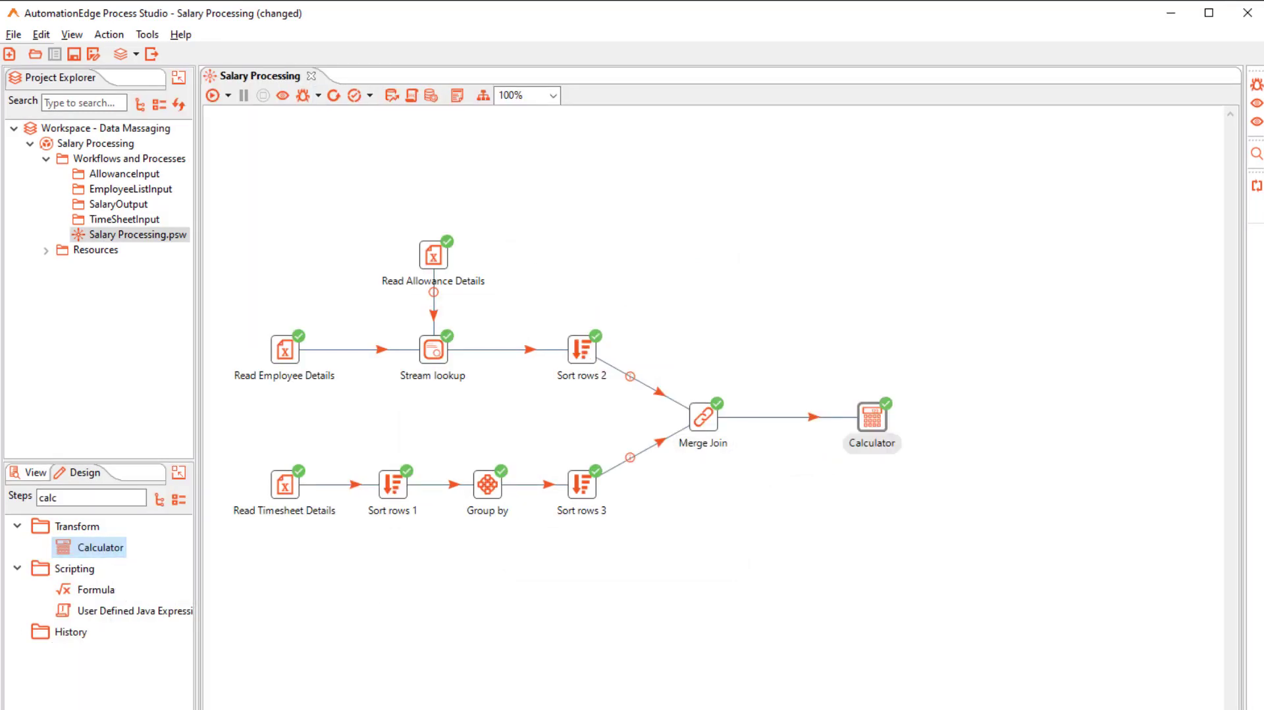
pyautogui.doubleClick(871, 417)
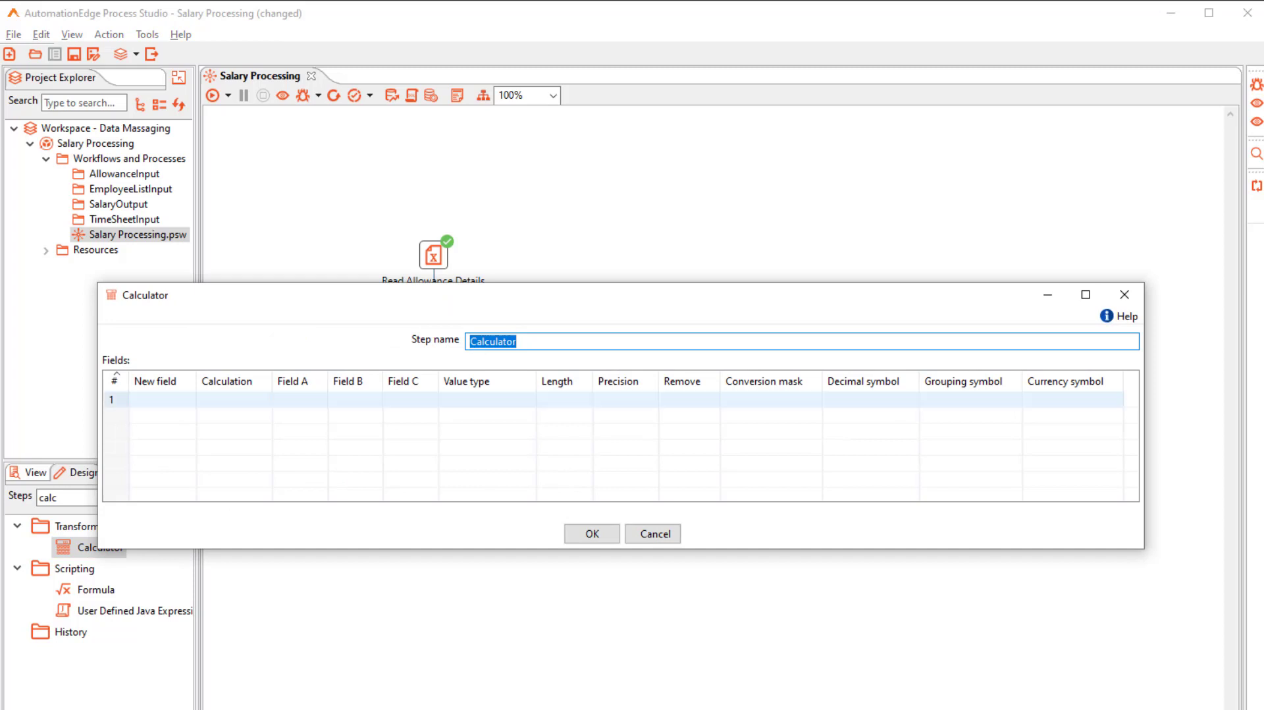
pyautogui.click(163, 399)
pyautogui.write('Gr')
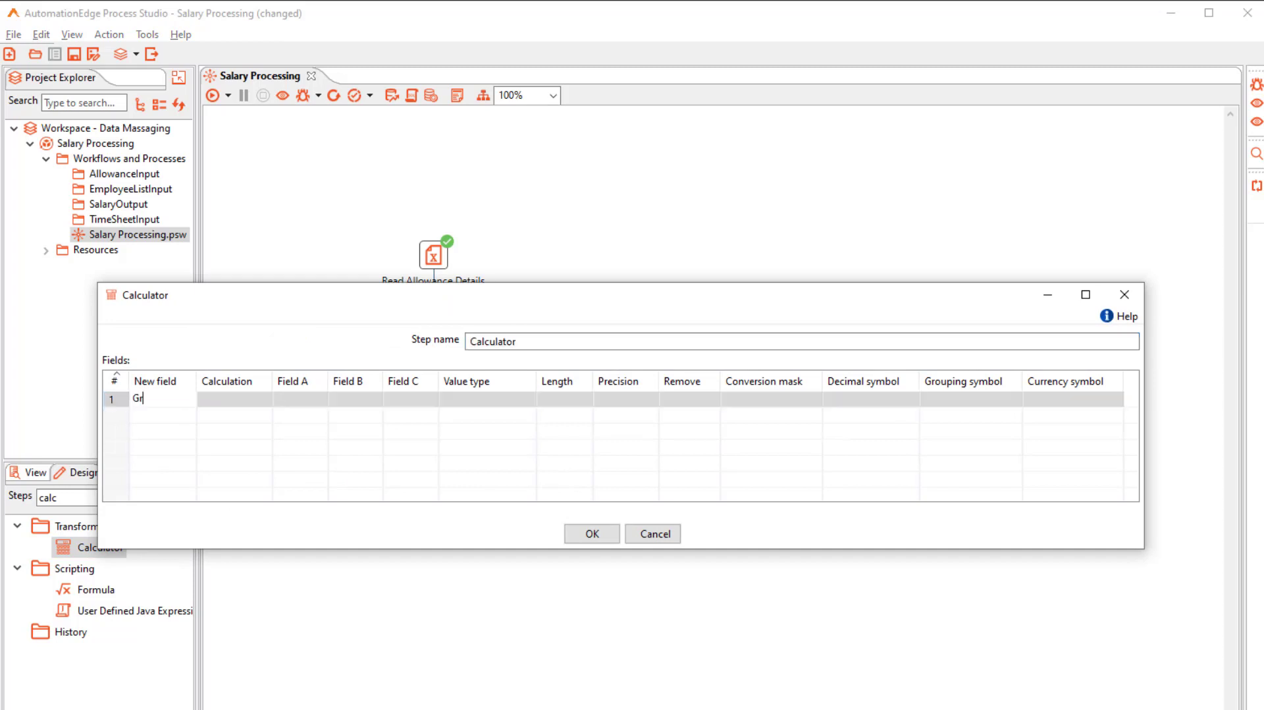
pyautogui.write('oss Salaty')
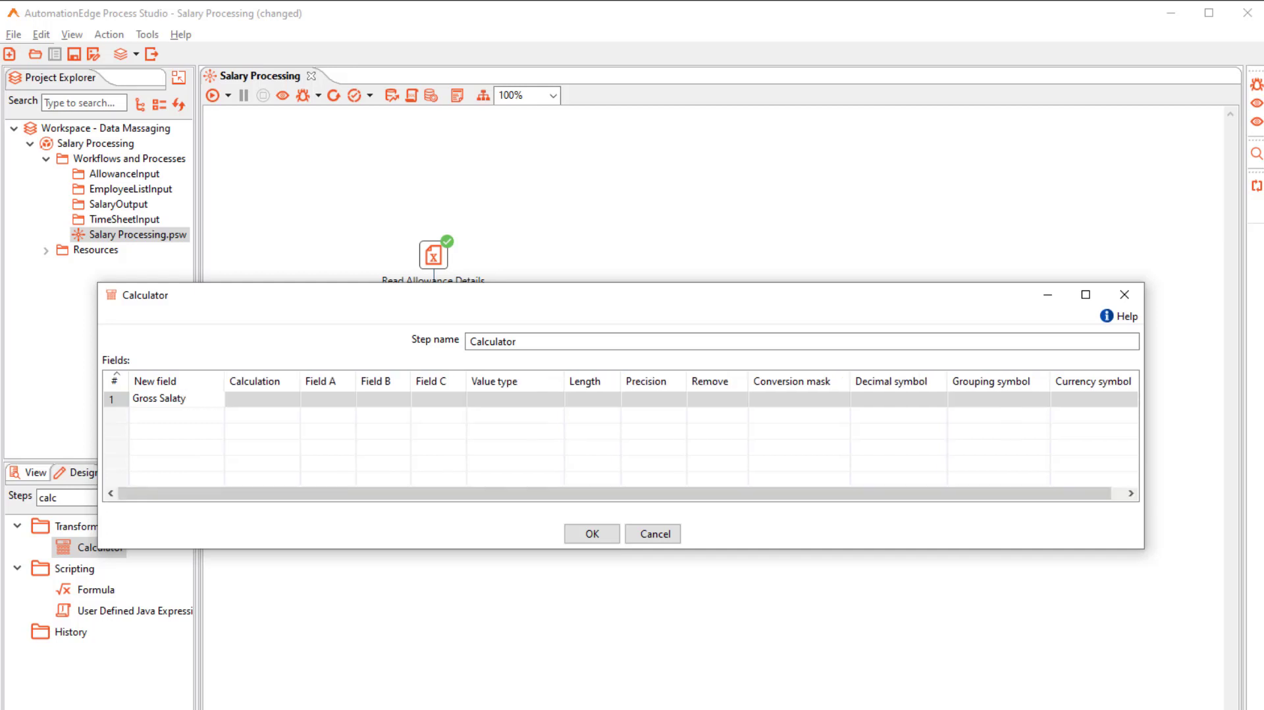
pyautogui.press('Return')
pyautogui.write('Net ')
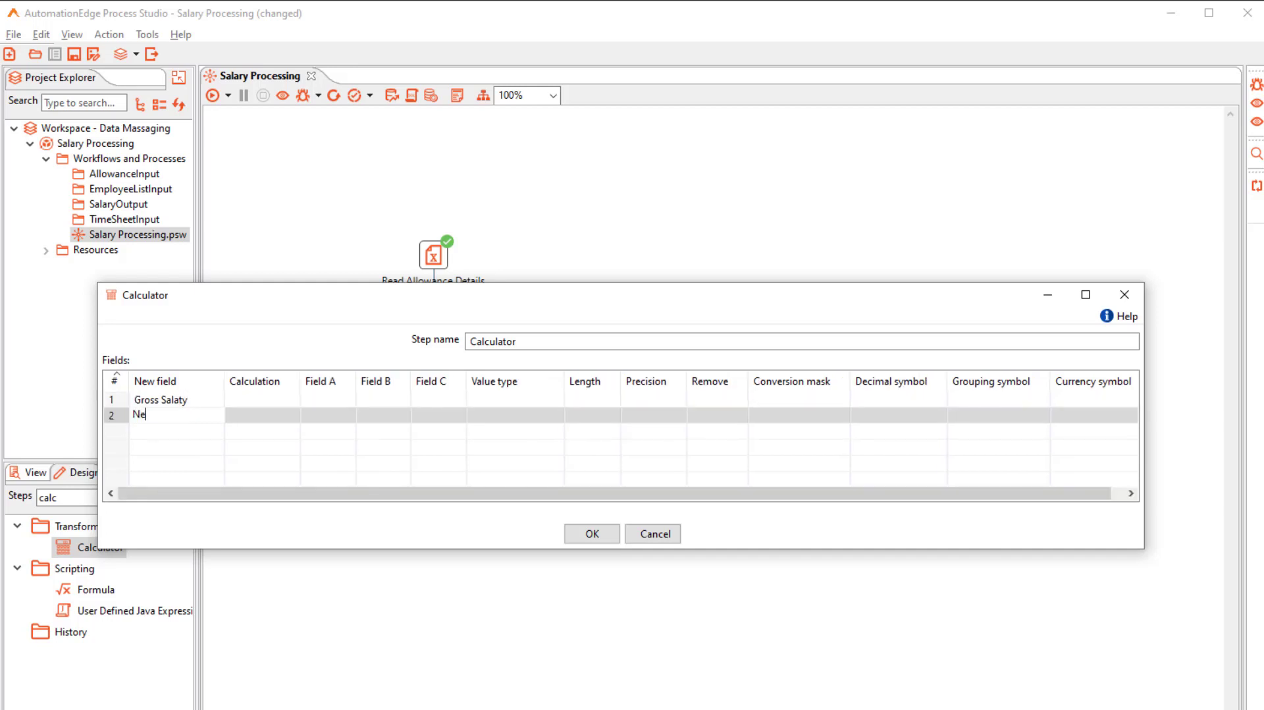
pyautogui.write('Salary')
# Step: Set the Gross Salaty calculation to A * B with No of Hrs as Field A and Allowance/Hour as Field B
pyautogui.click(262, 400)
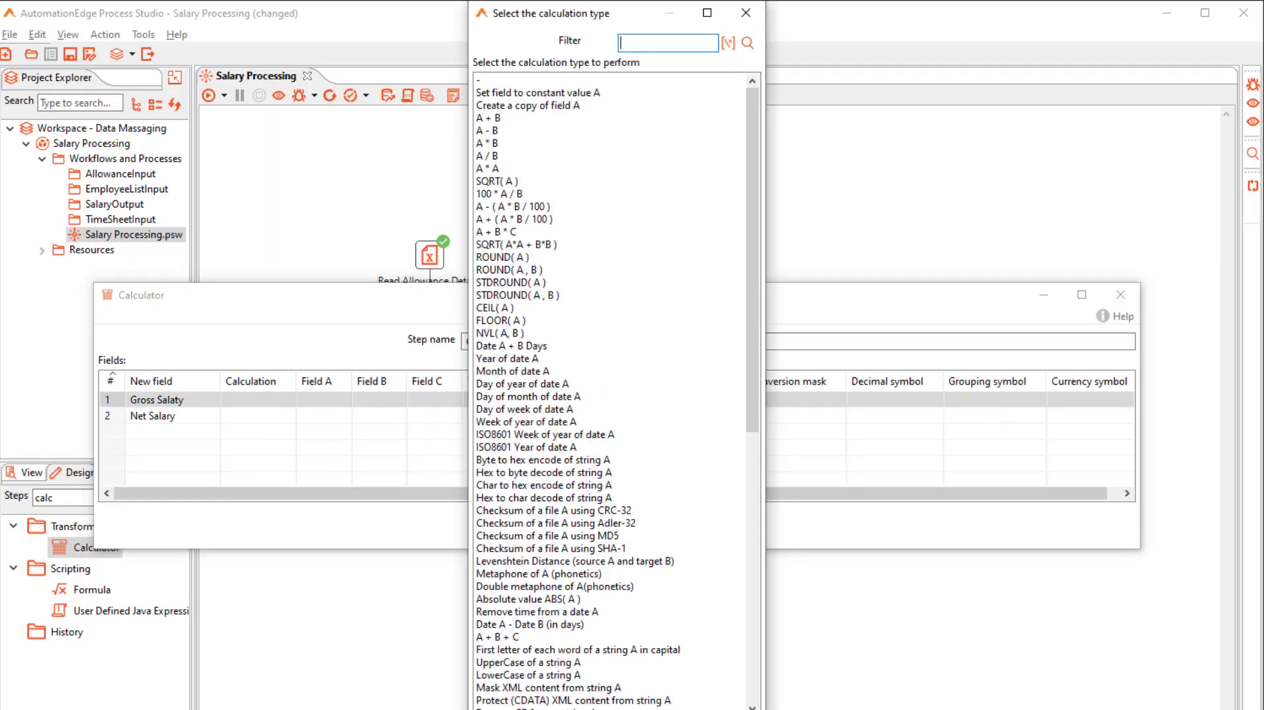
pyautogui.doubleClick(487, 143)
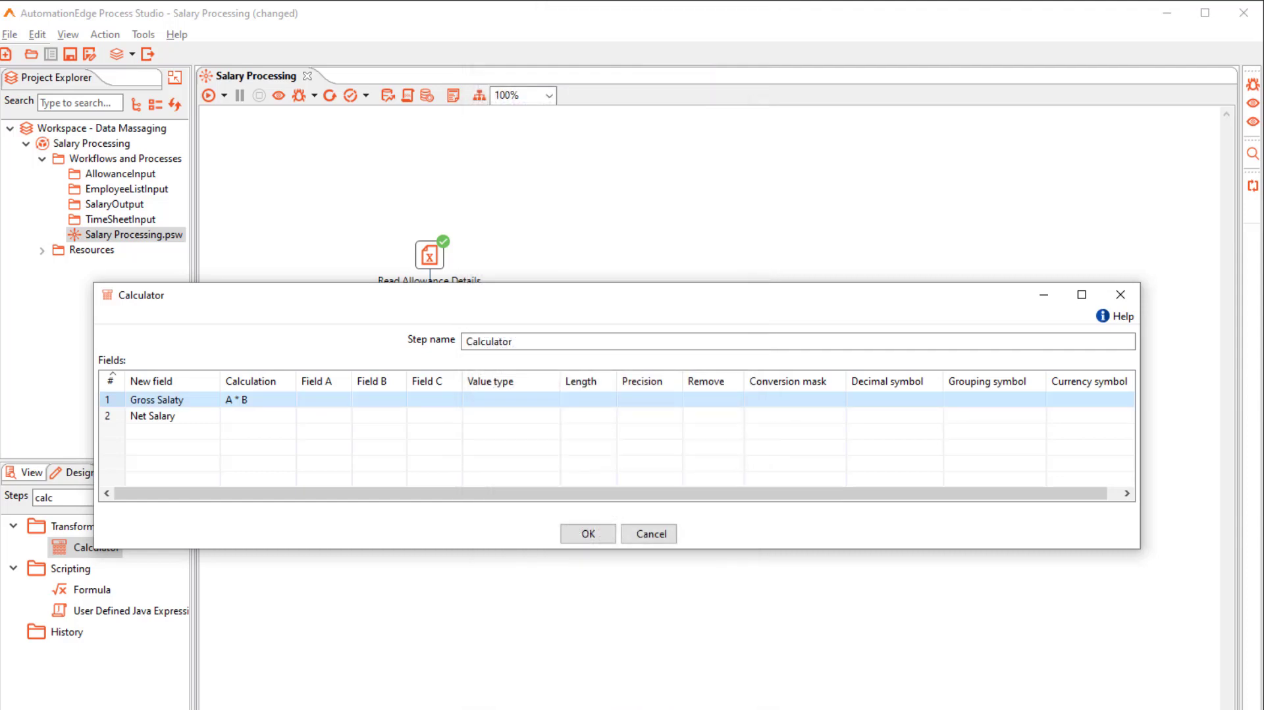
pyautogui.click(322, 400)
pyautogui.click(344, 399)
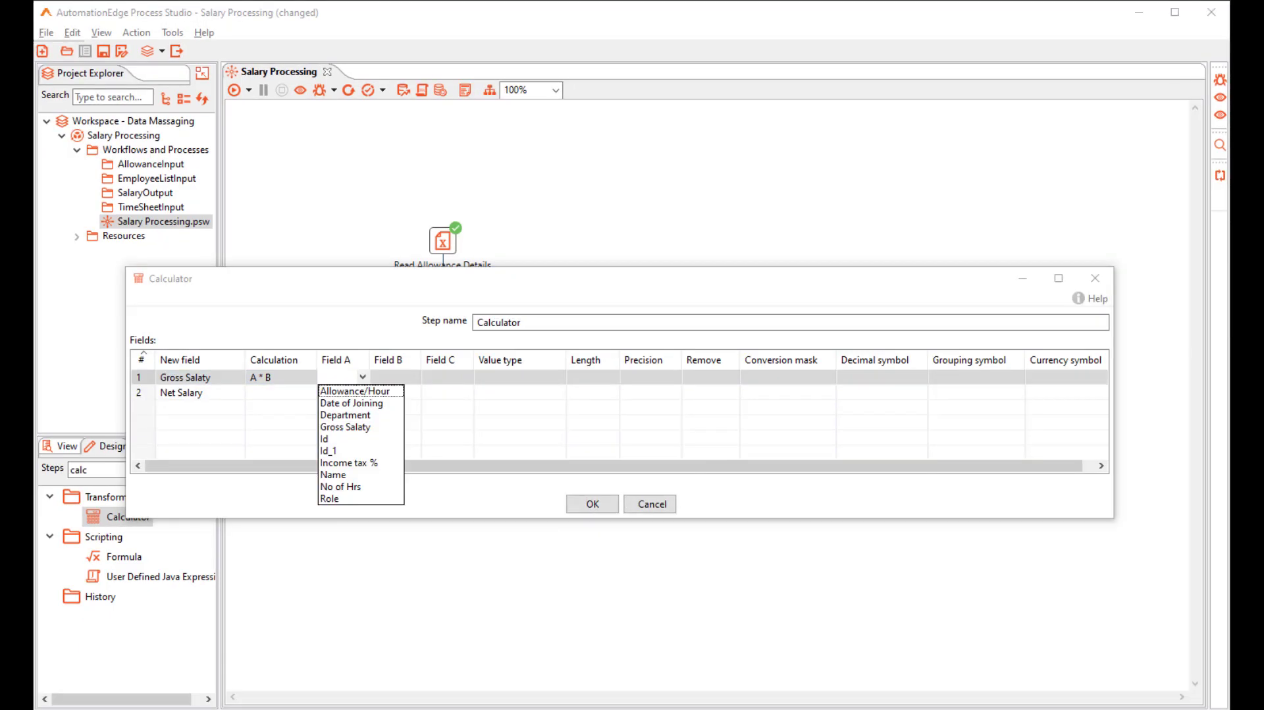
pyautogui.click(358, 486)
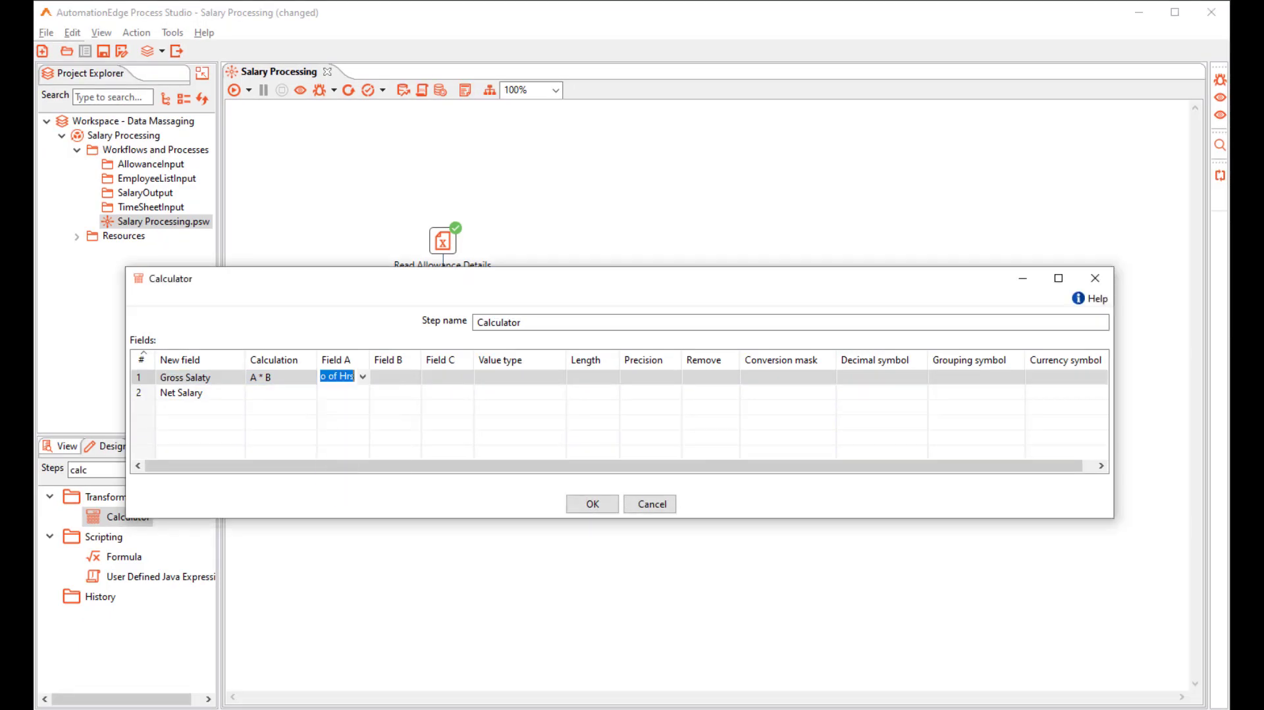
pyautogui.click(398, 378)
pyautogui.click(415, 378)
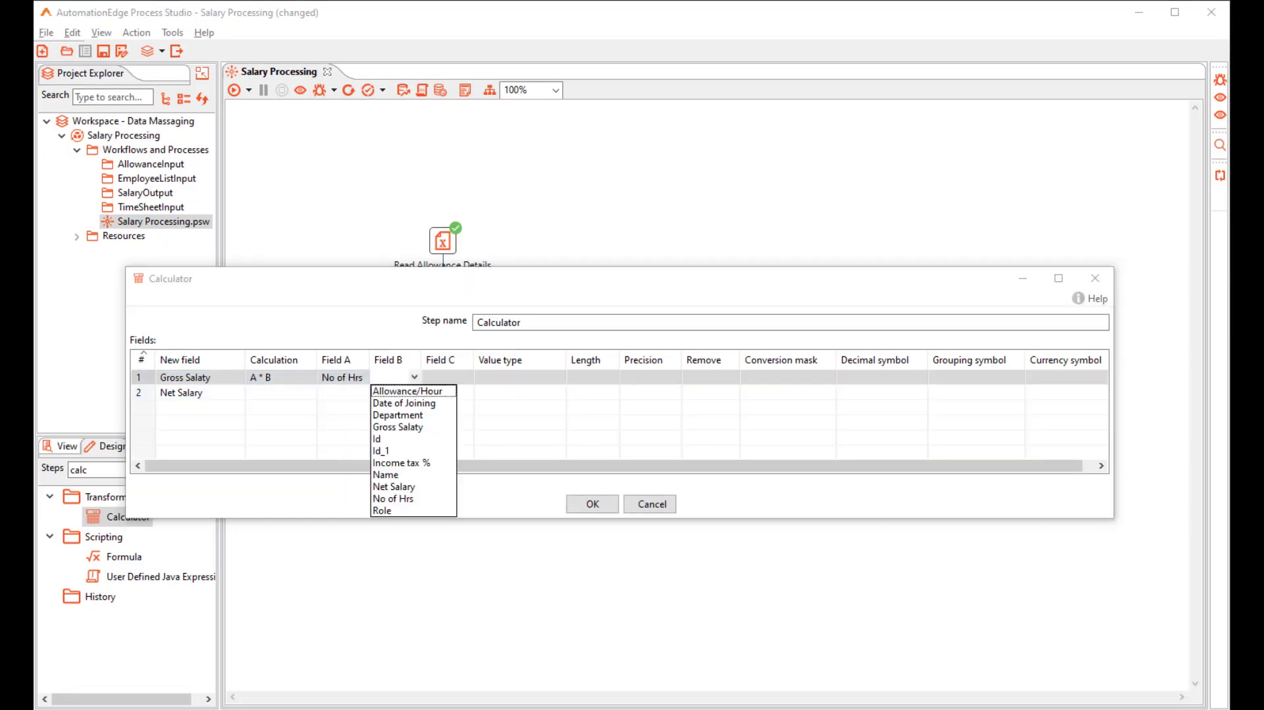
pyautogui.click(408, 392)
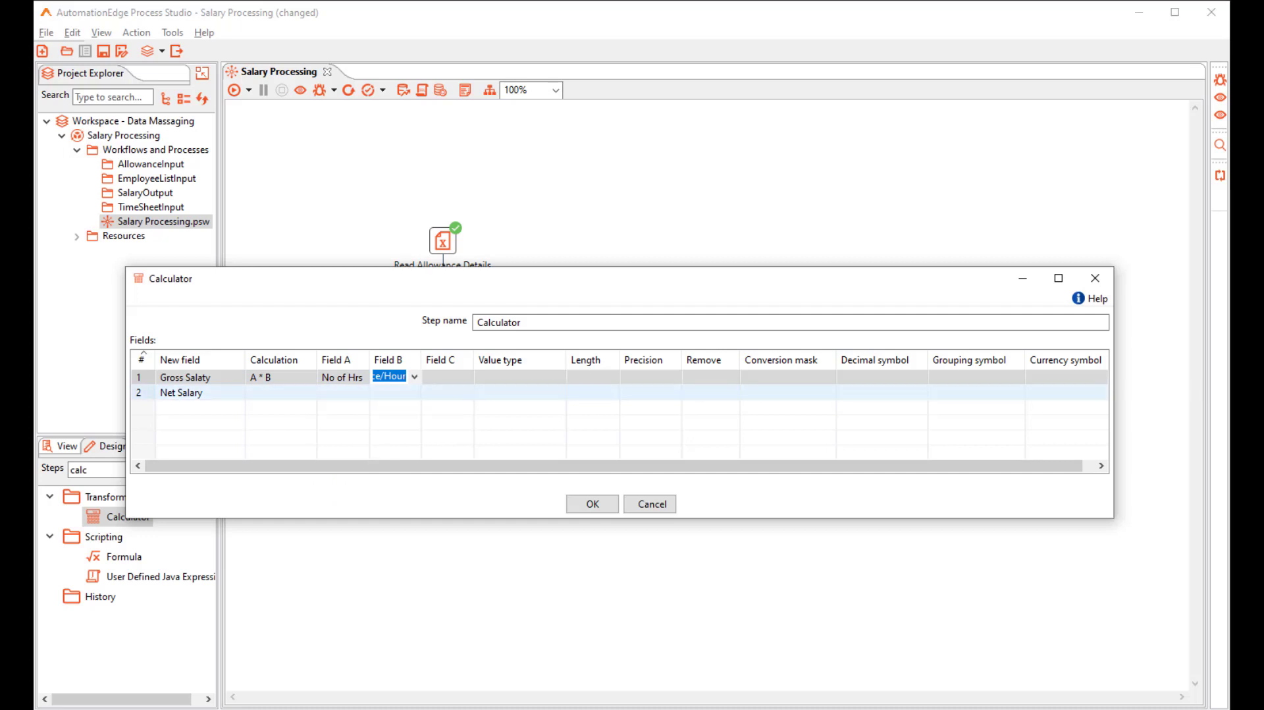
# Step: Set the Net Salary calculation to A - ( A * B / 100 ) with Gross Salaty as Field A
pyautogui.click(281, 393)
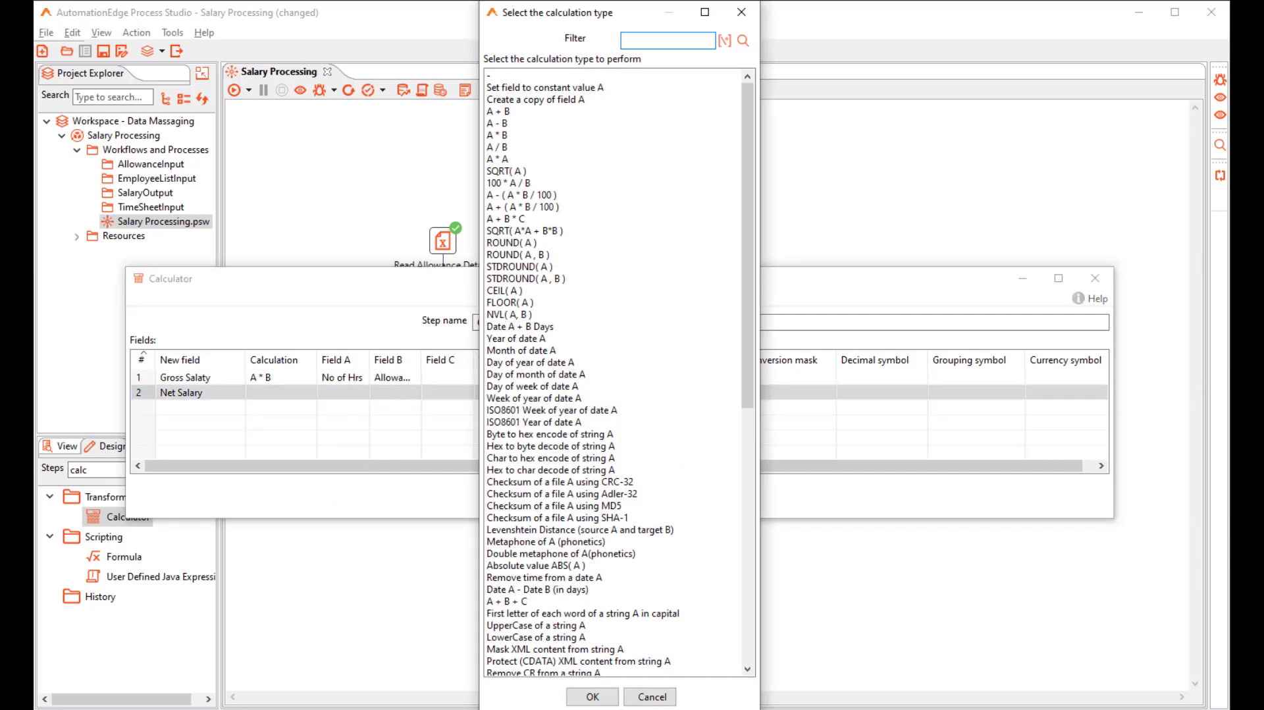
pyautogui.doubleClick(522, 195)
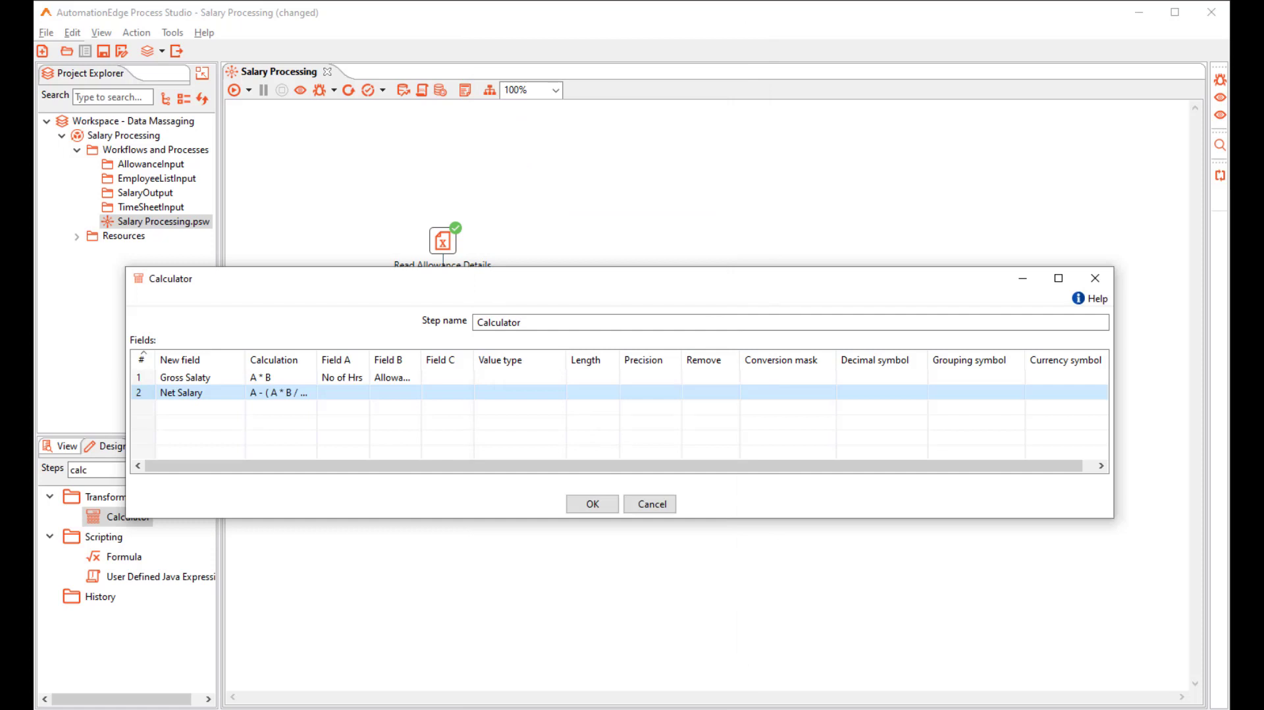
pyautogui.click(343, 392)
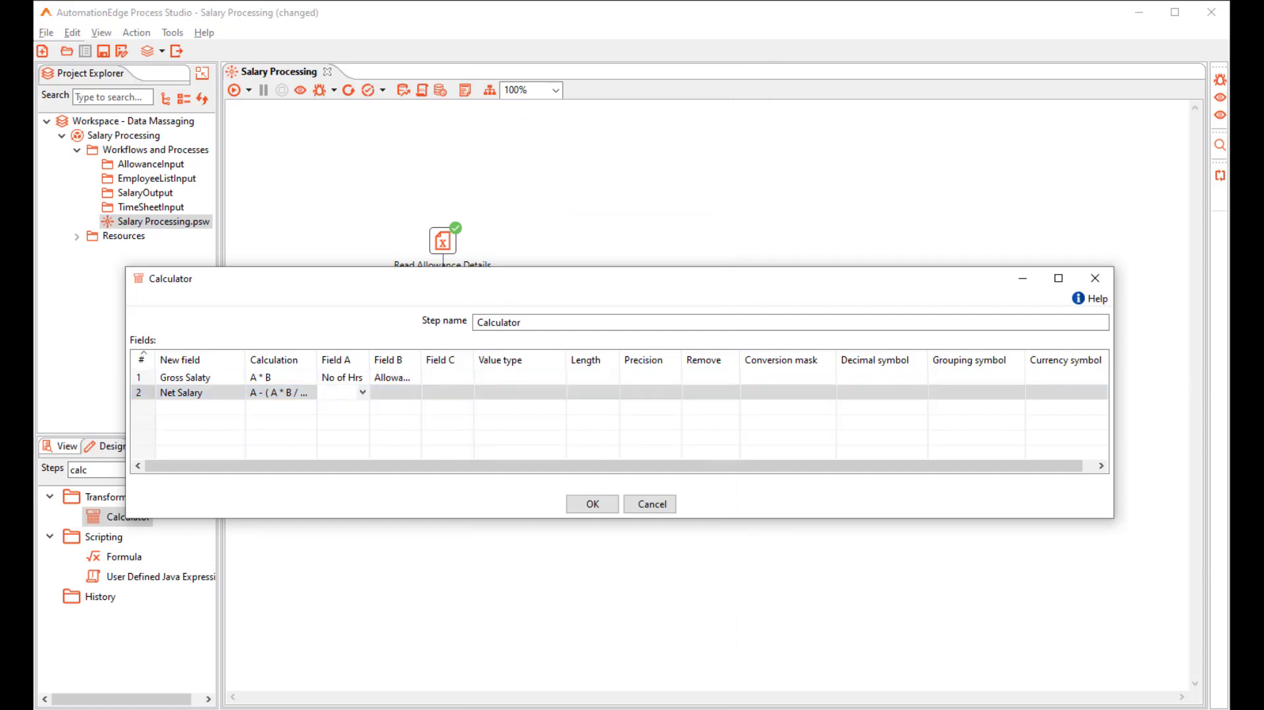
pyautogui.click(362, 392)
pyautogui.click(345, 443)
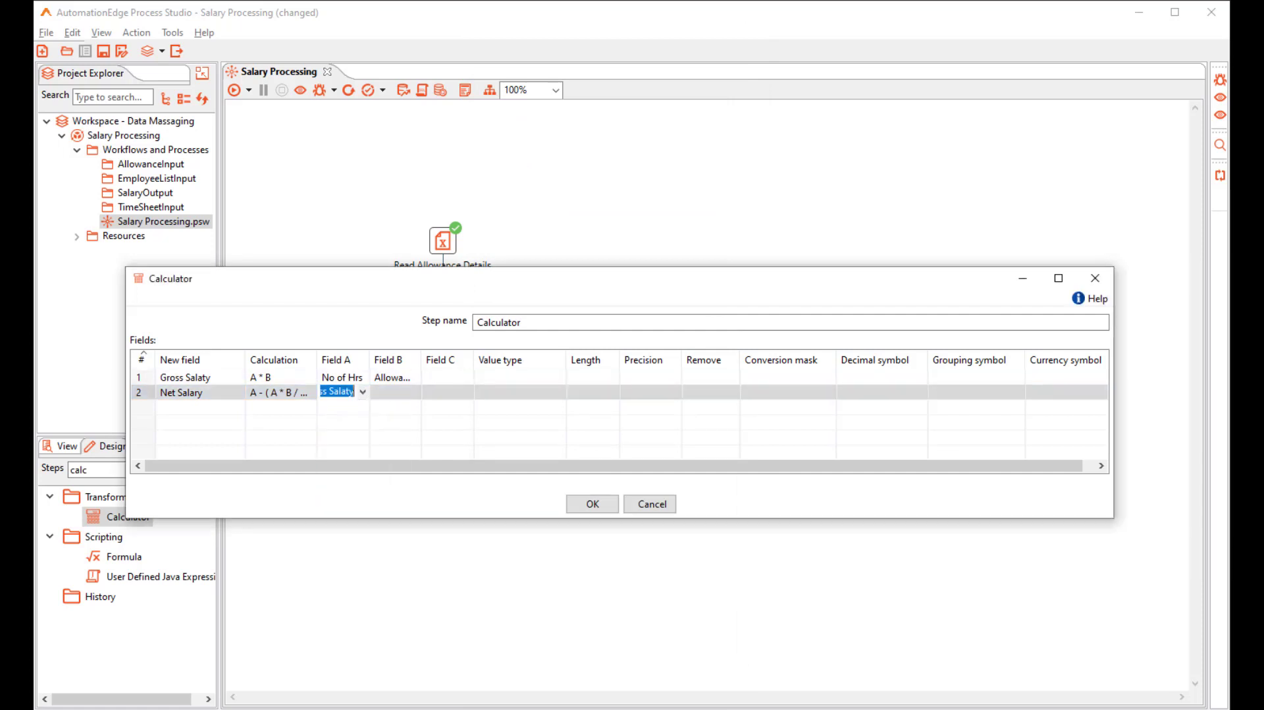
# Step: Choose Income tax % as Field B of the Net Salary calculation
pyautogui.click(394, 392)
pyautogui.hotkey('alt', 'Down')
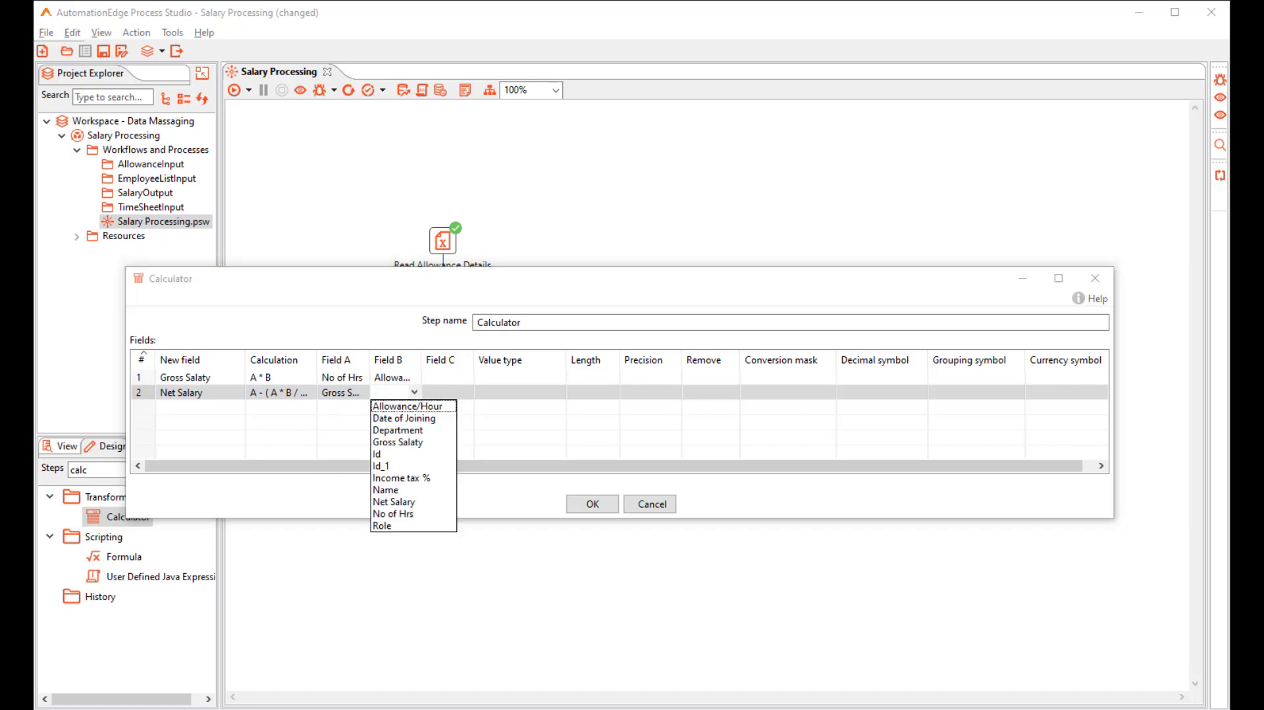
pyautogui.press('Down')
pyautogui.press('Down')
pyautogui.press('Down')
pyautogui.press('Down')
pyautogui.press('Down')
pyautogui.press('Down')
pyautogui.press('Return')
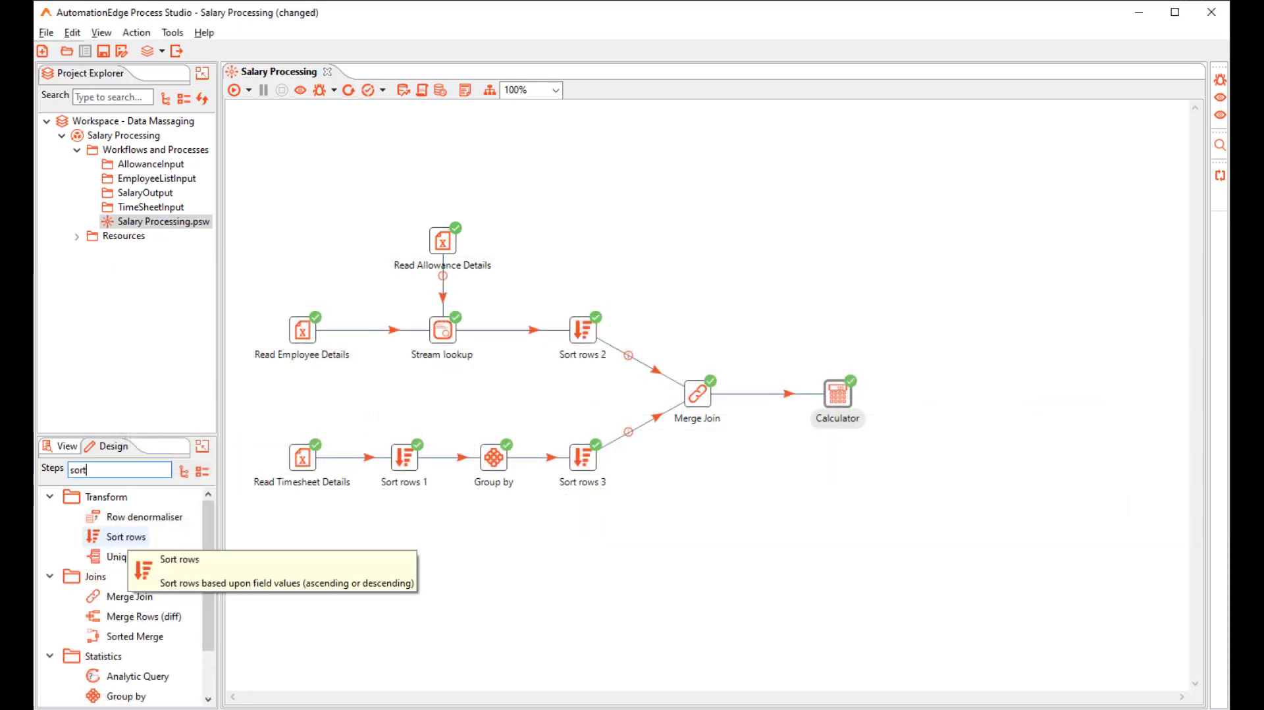
# Step: Add a Sort rows step after Calculator and sort it by the Gross Salaty field
pyautogui.doubleClick(126, 536)
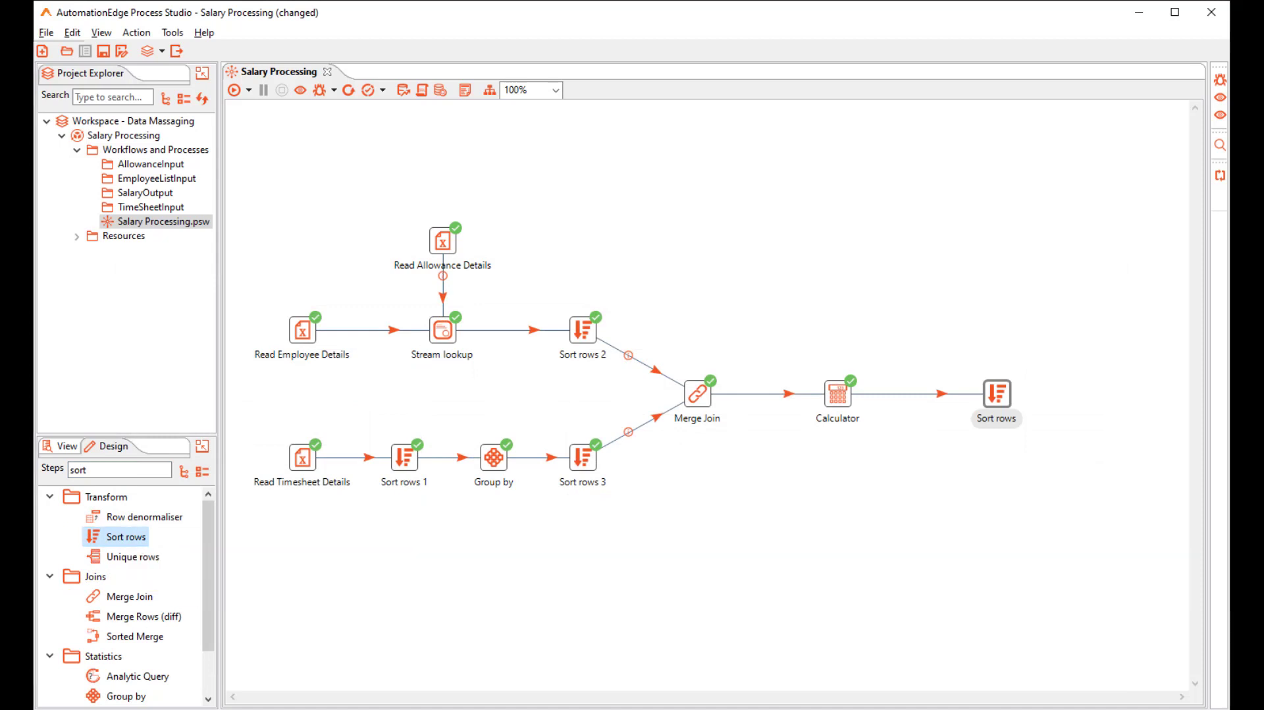
pyautogui.doubleClick(997, 393)
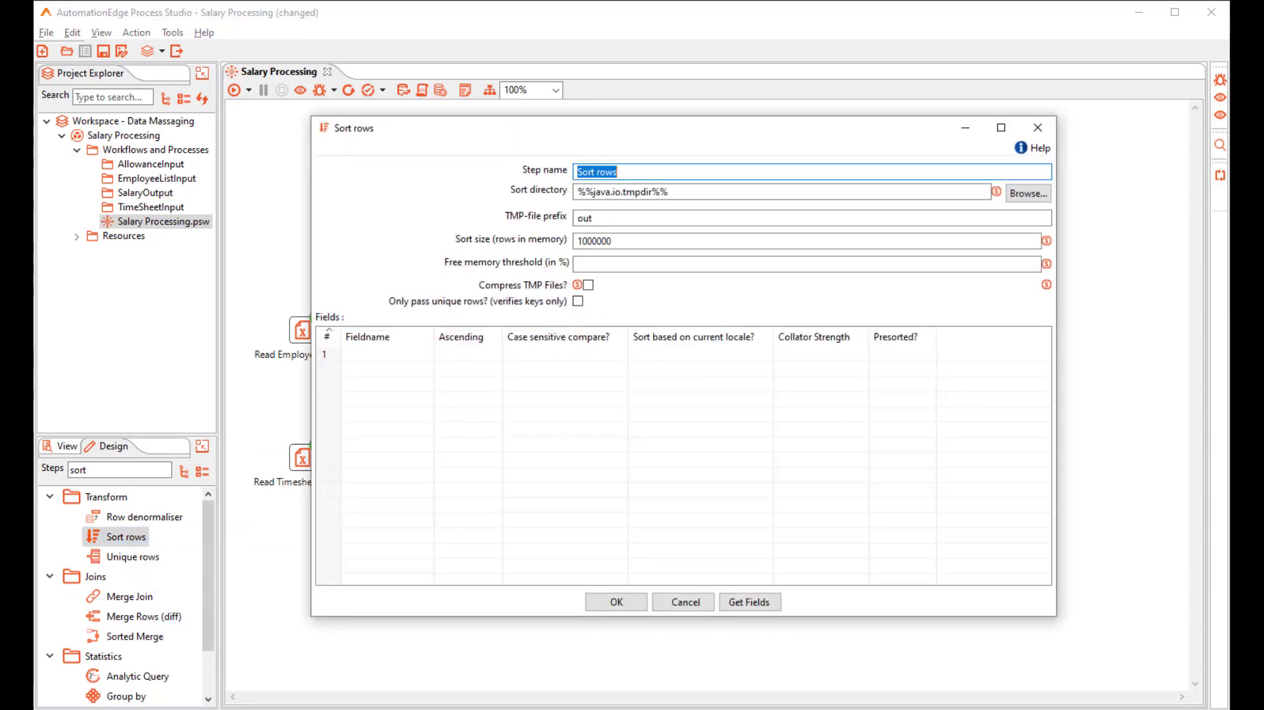
pyautogui.click(410, 355)
pyautogui.click(427, 354)
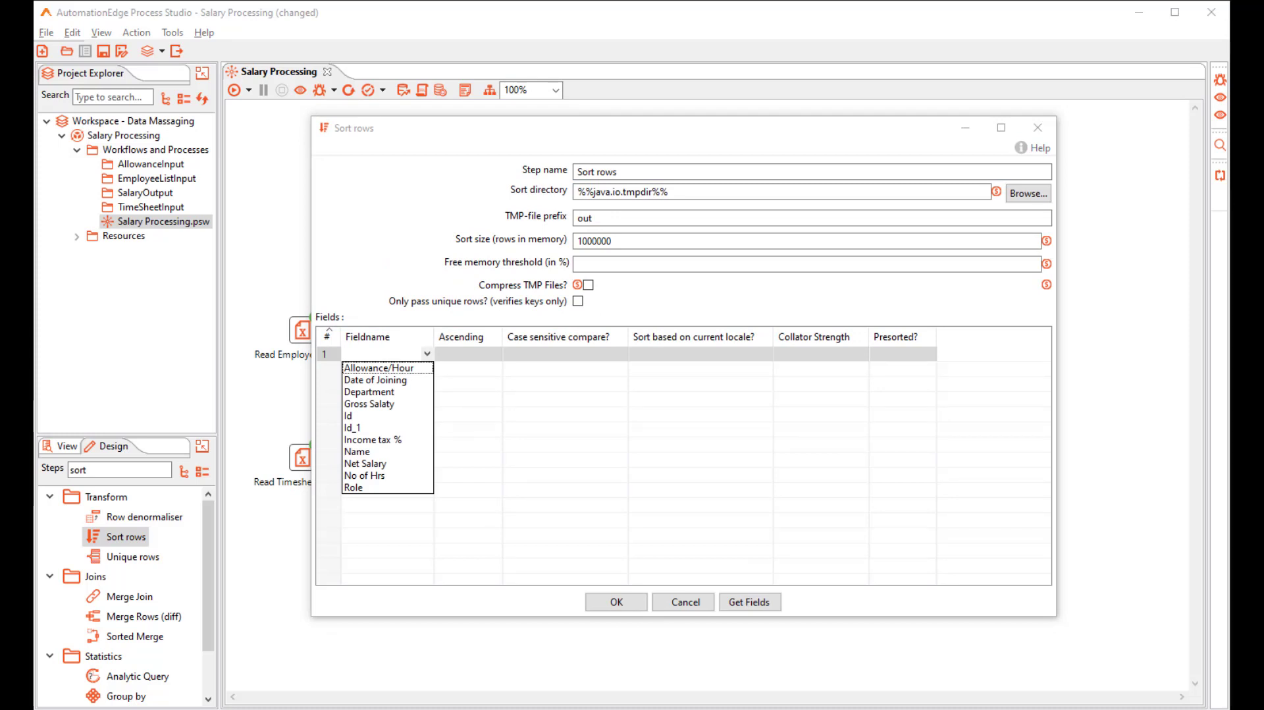
pyautogui.click(369, 404)
pyautogui.click(617, 602)
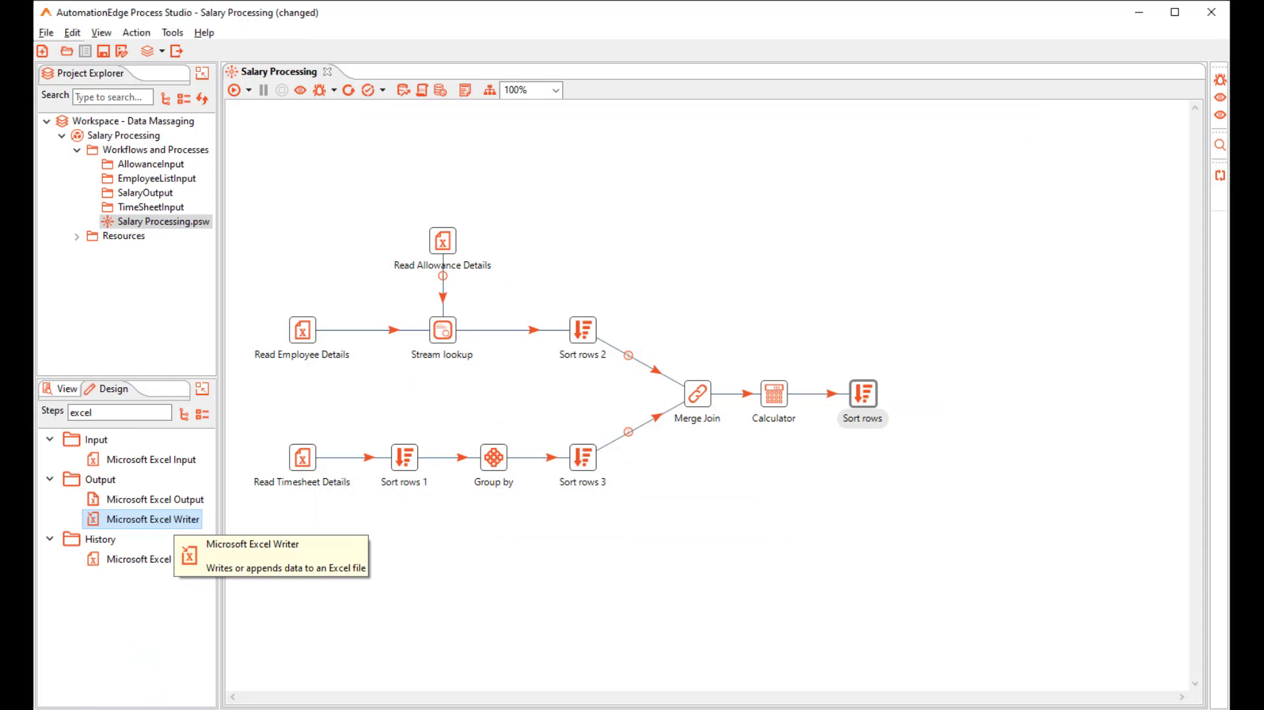
# Step: Add a Microsoft Excel Writer step after Sort rows and set its output file to FinalSalaryDetails in the SalaryOutput folder
pyautogui.doubleClick(153, 518)
pyautogui.doubleClick(1022, 394)
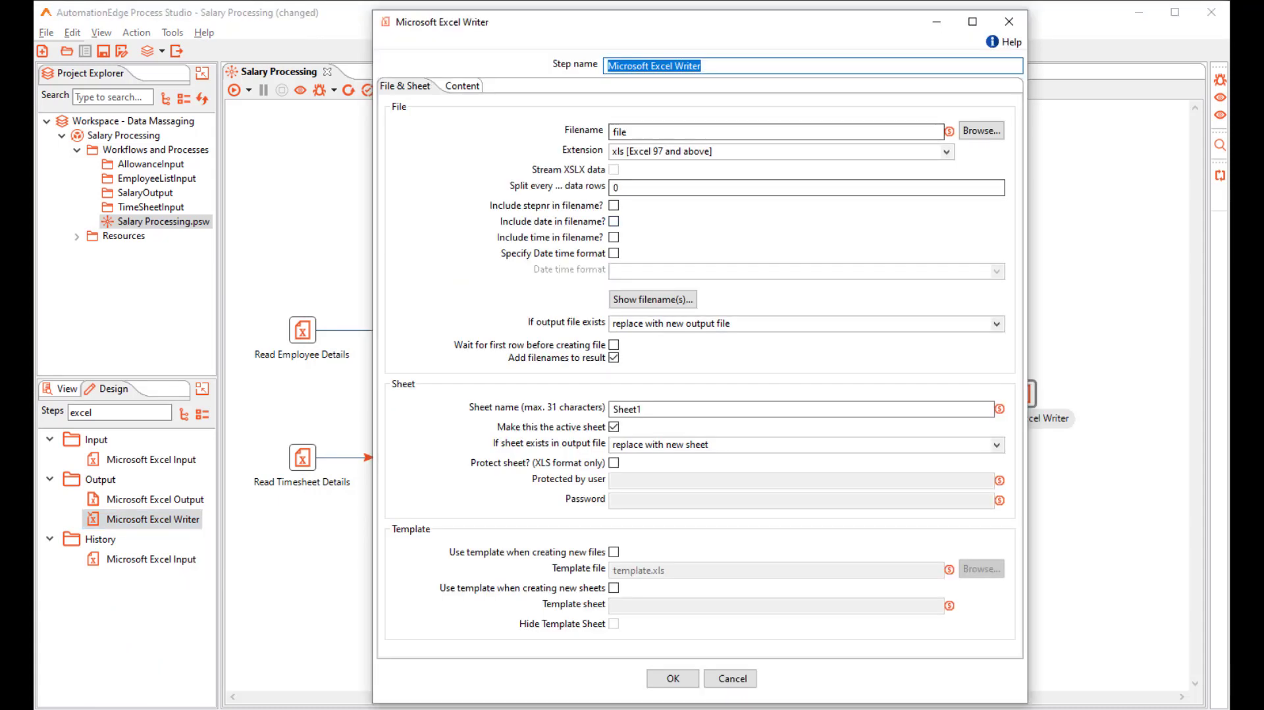
pyautogui.click(981, 131)
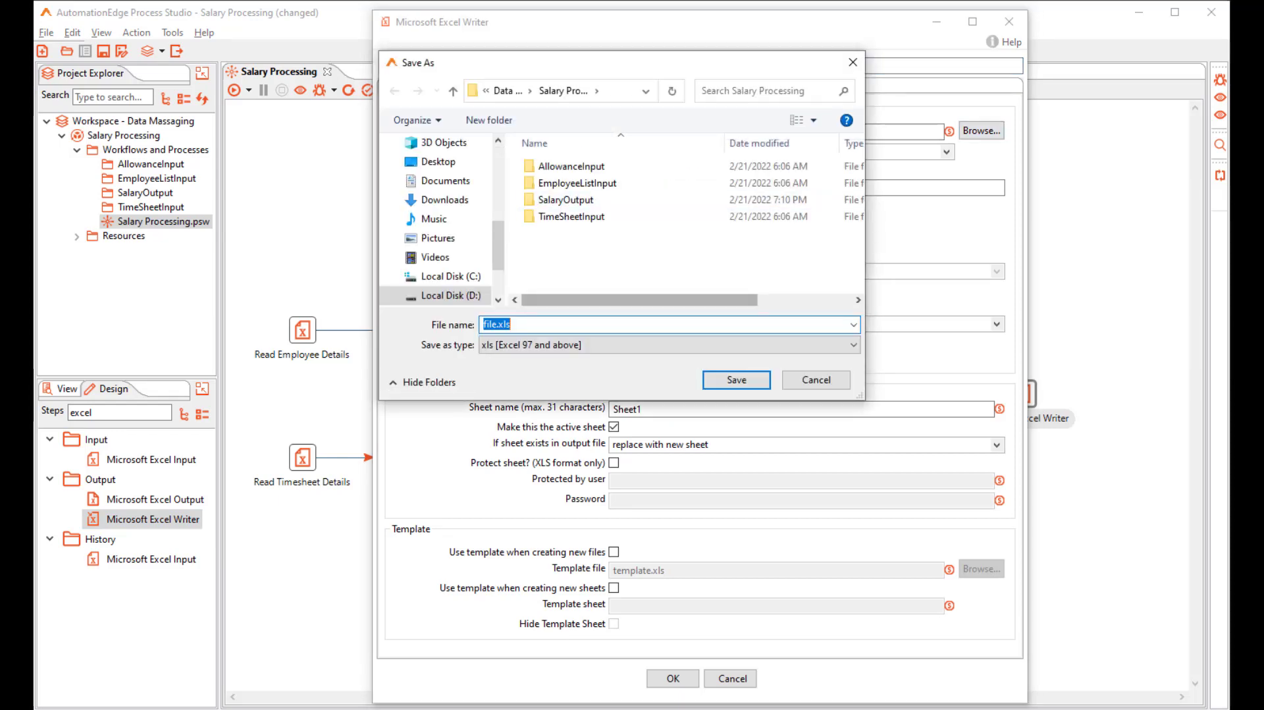
pyautogui.doubleClick(566, 200)
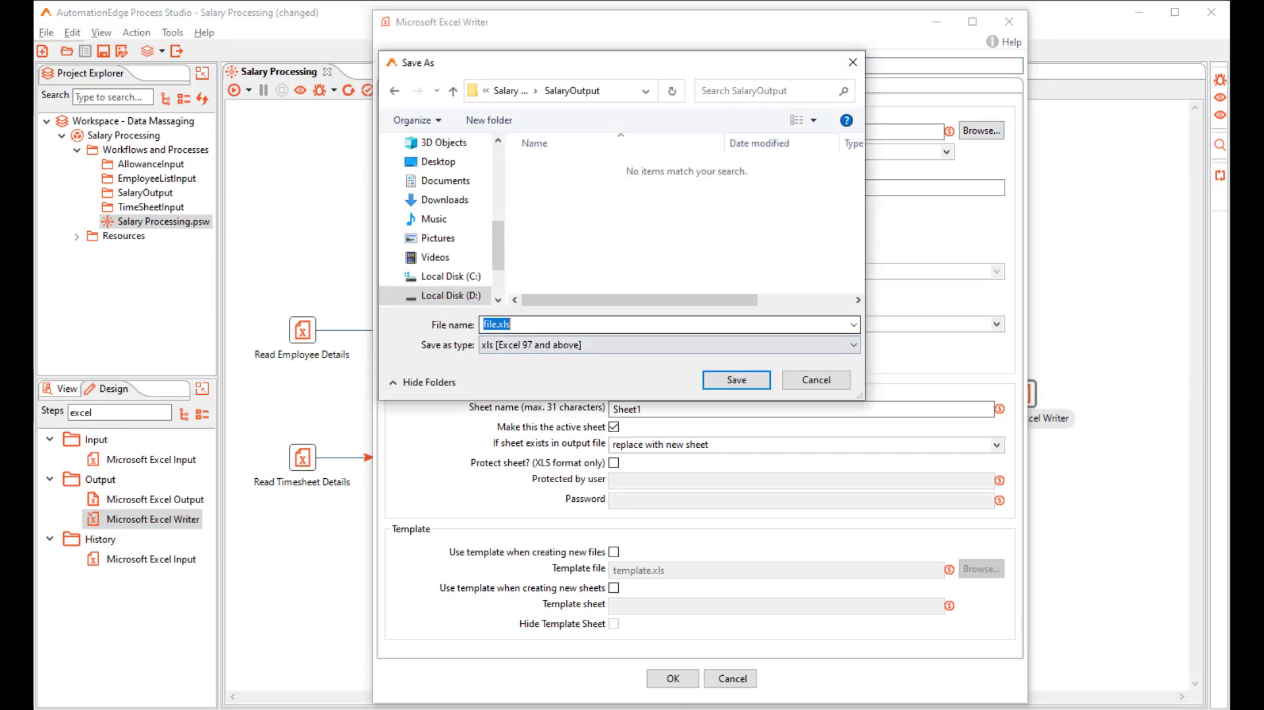
pyautogui.write('FinalS')
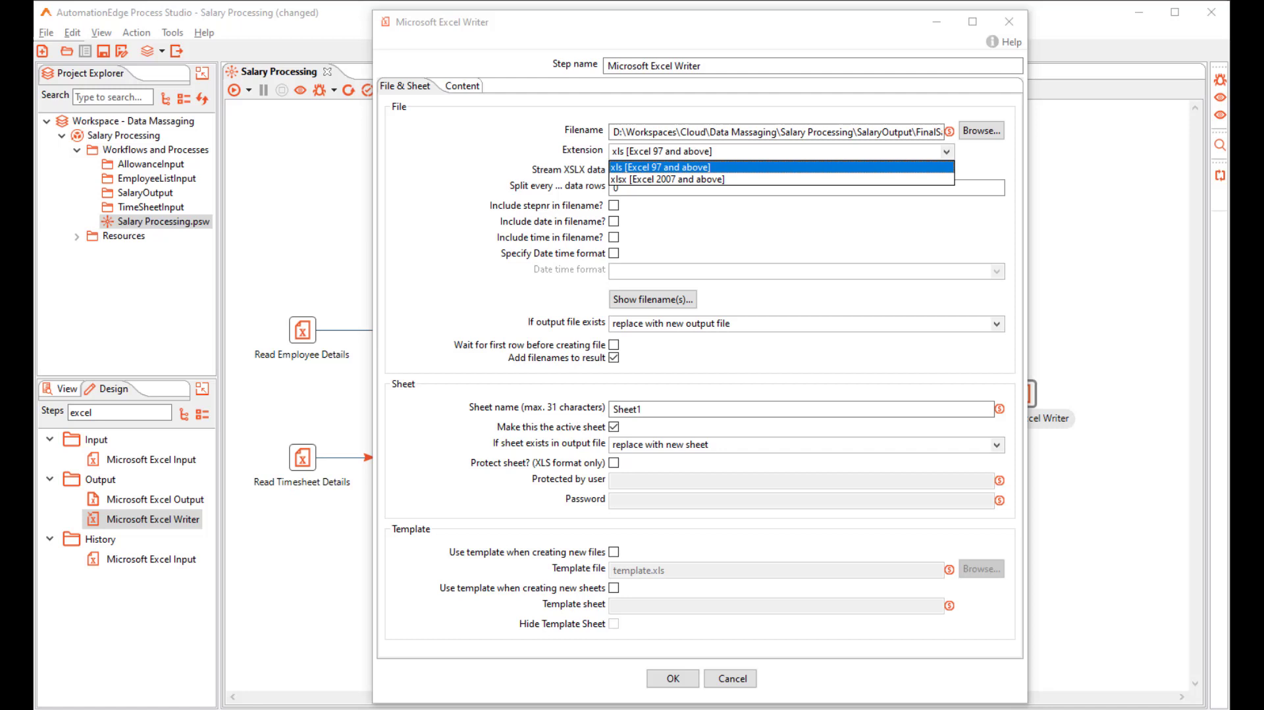
# Step: Set the output extension to xlsx [Excel 2007 and above] and remove the extension from the FinalSalaryDetails filename
pyautogui.click(672, 179)
pyautogui.moveTo(816, 133); pyautogui.dragTo(942, 131)
pyautogui.click(927, 132)
pyautogui.press('Delete')
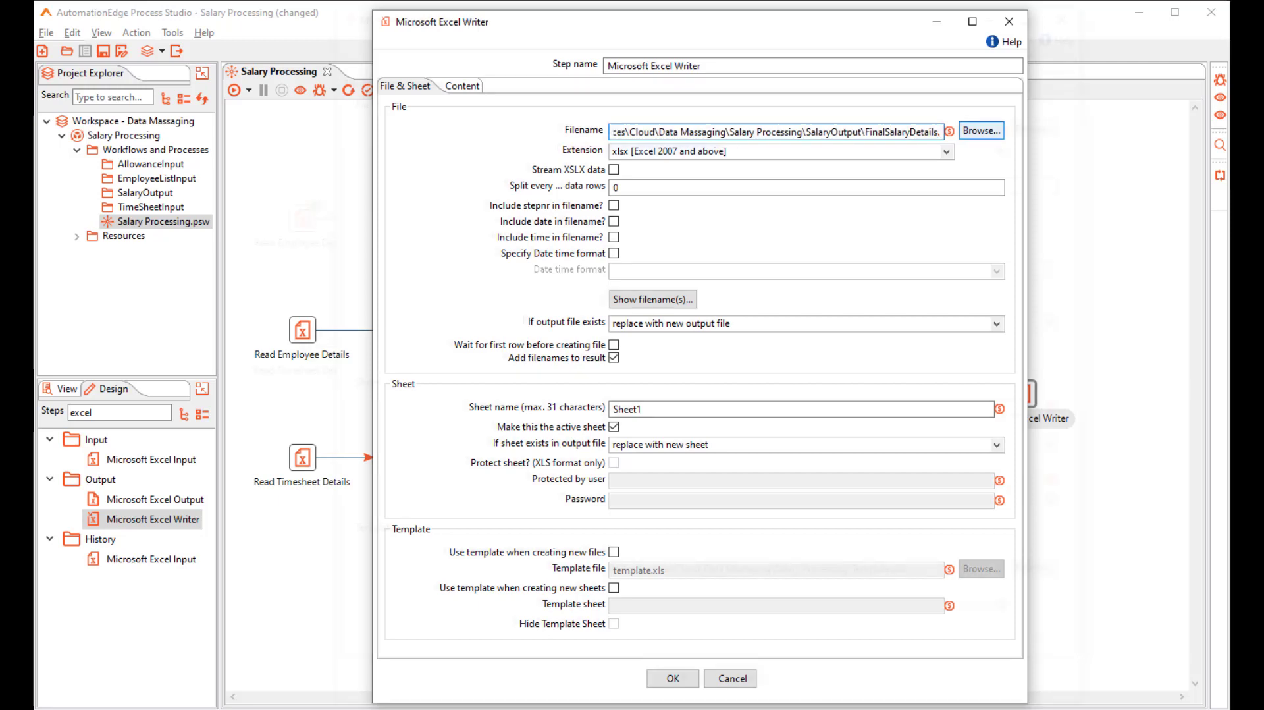
# Step: Set the Excel Writer to write to the existing sheet if the sheet exists in the output file
pyautogui.click(1049, 443)
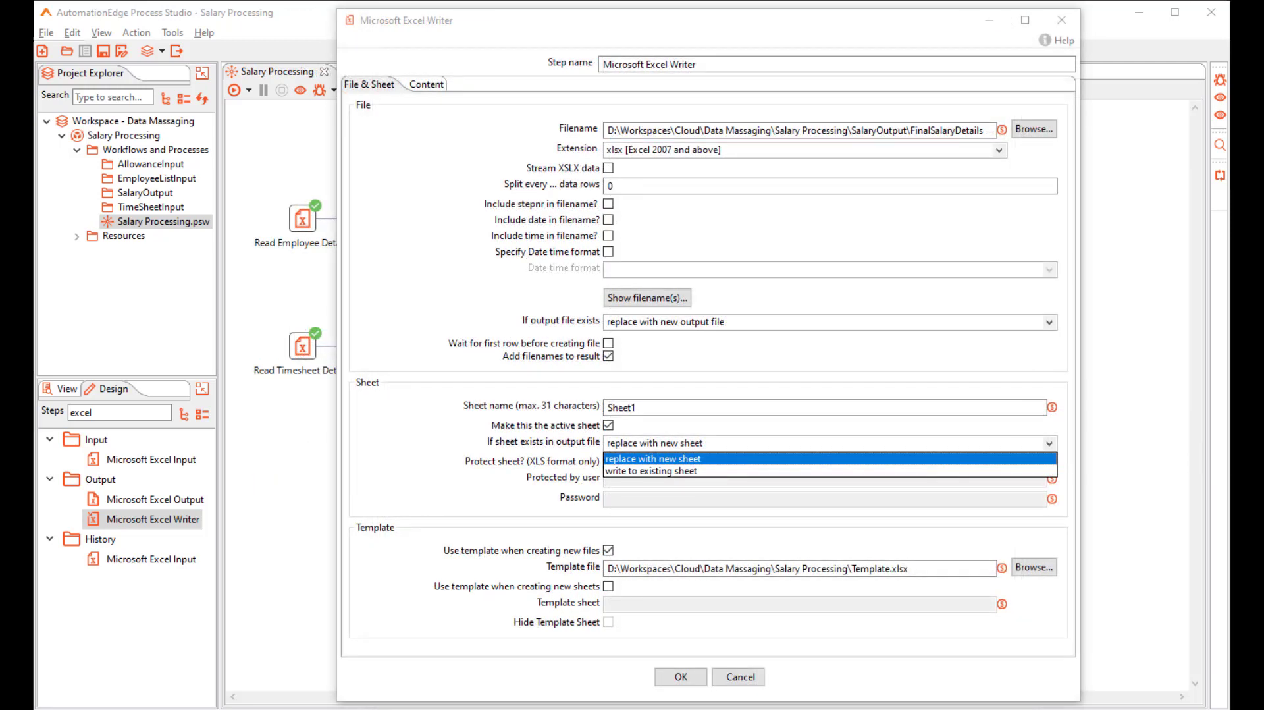
pyautogui.press('Down')
pyautogui.press('Return')
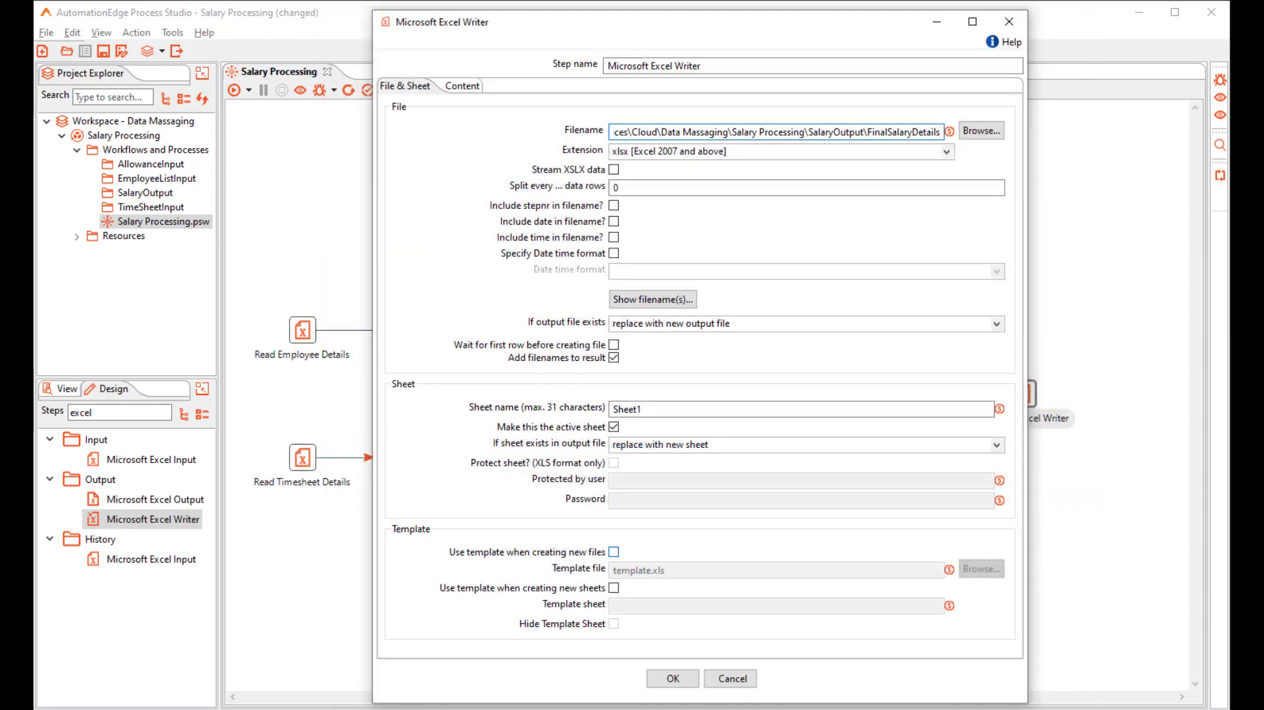
# Step: Enable a template for creating new files and choose Template.xlsx from the Salary Processing folder
pyautogui.click(613, 552)
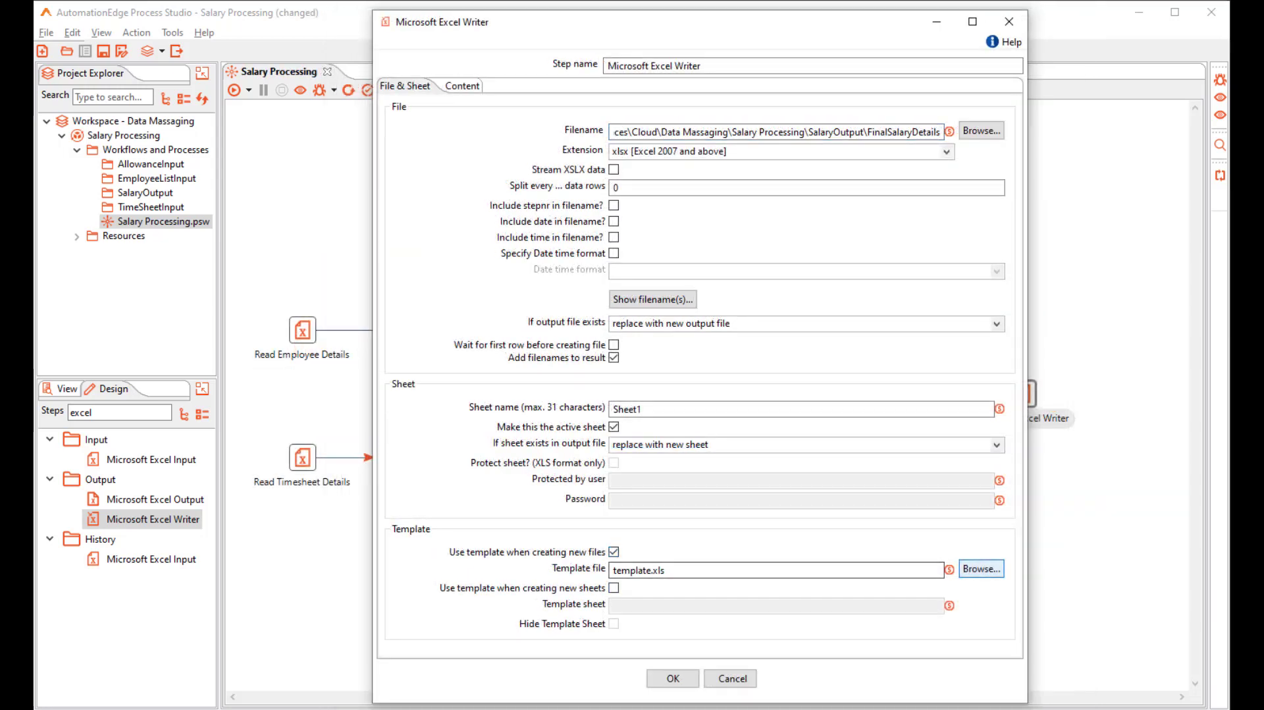
pyautogui.click(981, 569)
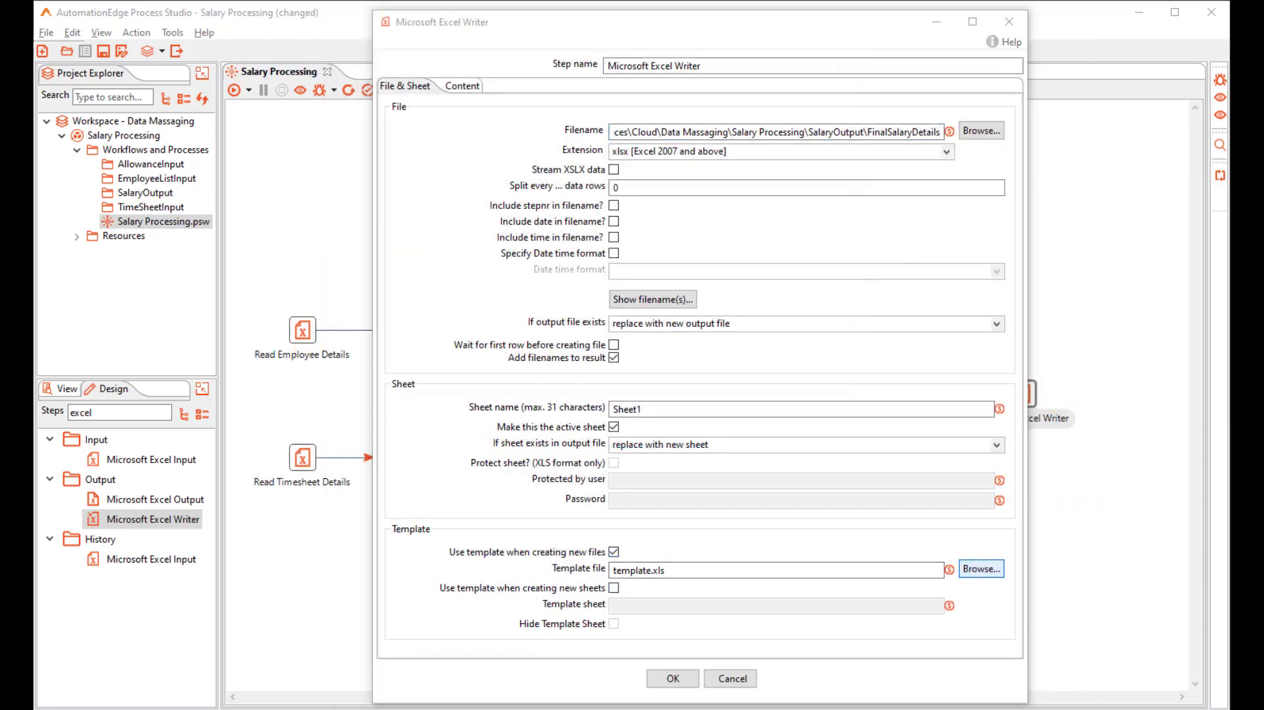
pyautogui.click(777, 356)
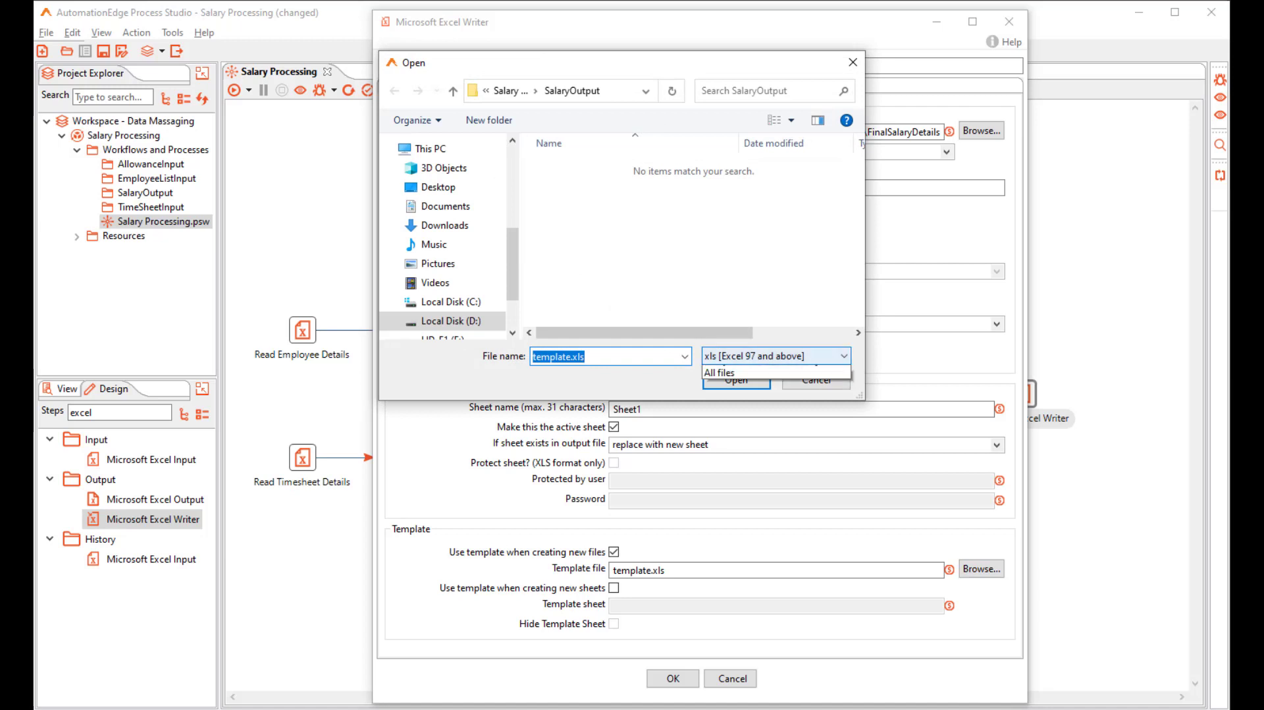
pyautogui.click(777, 396)
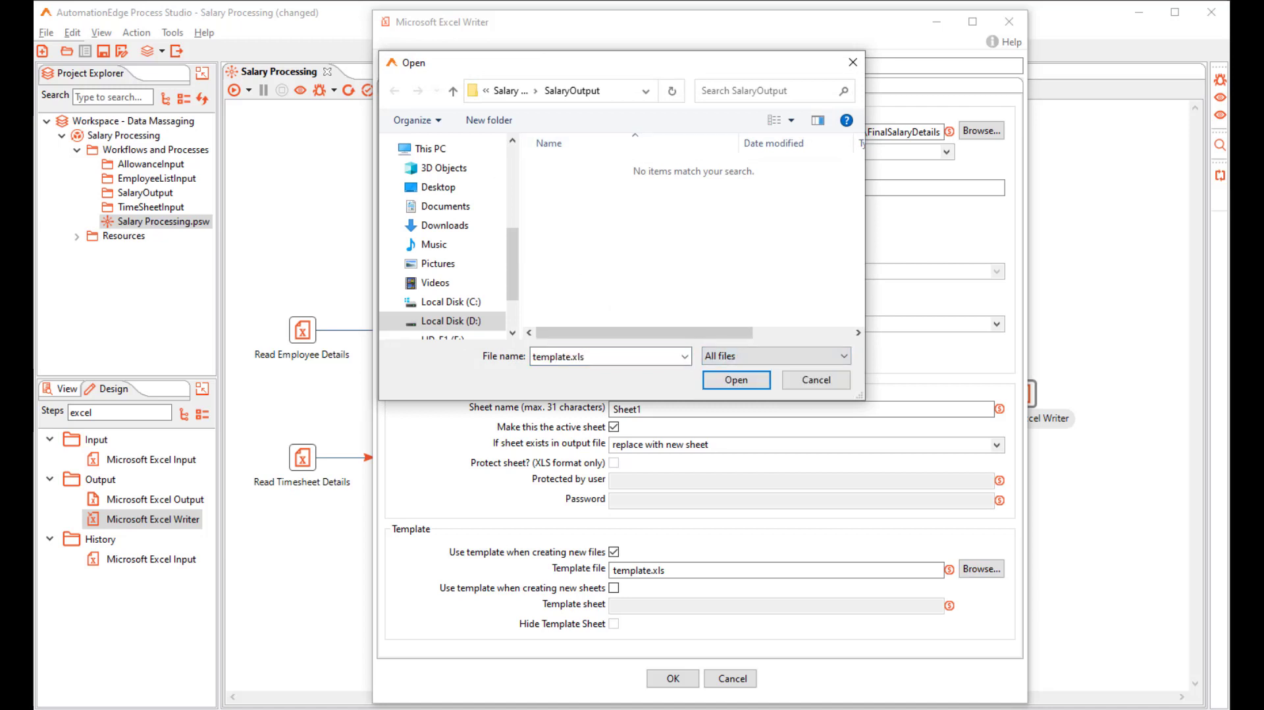
pyautogui.click(511, 91)
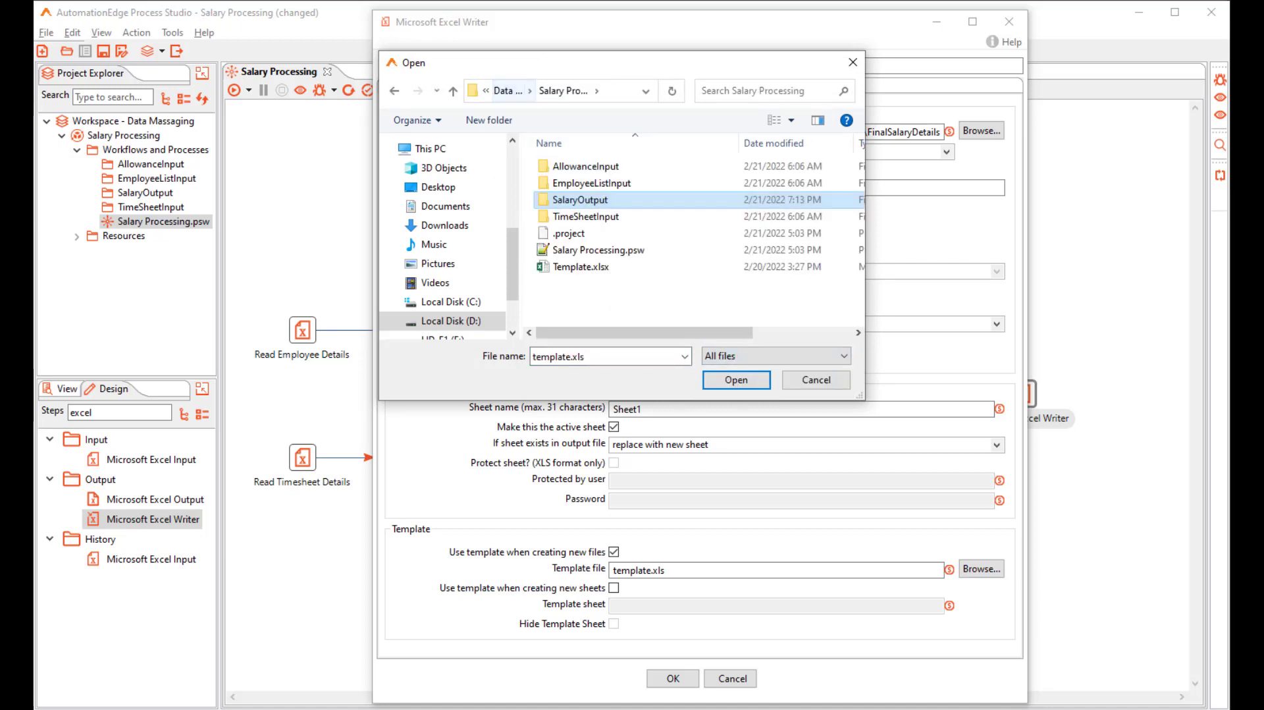
pyautogui.doubleClick(581, 267)
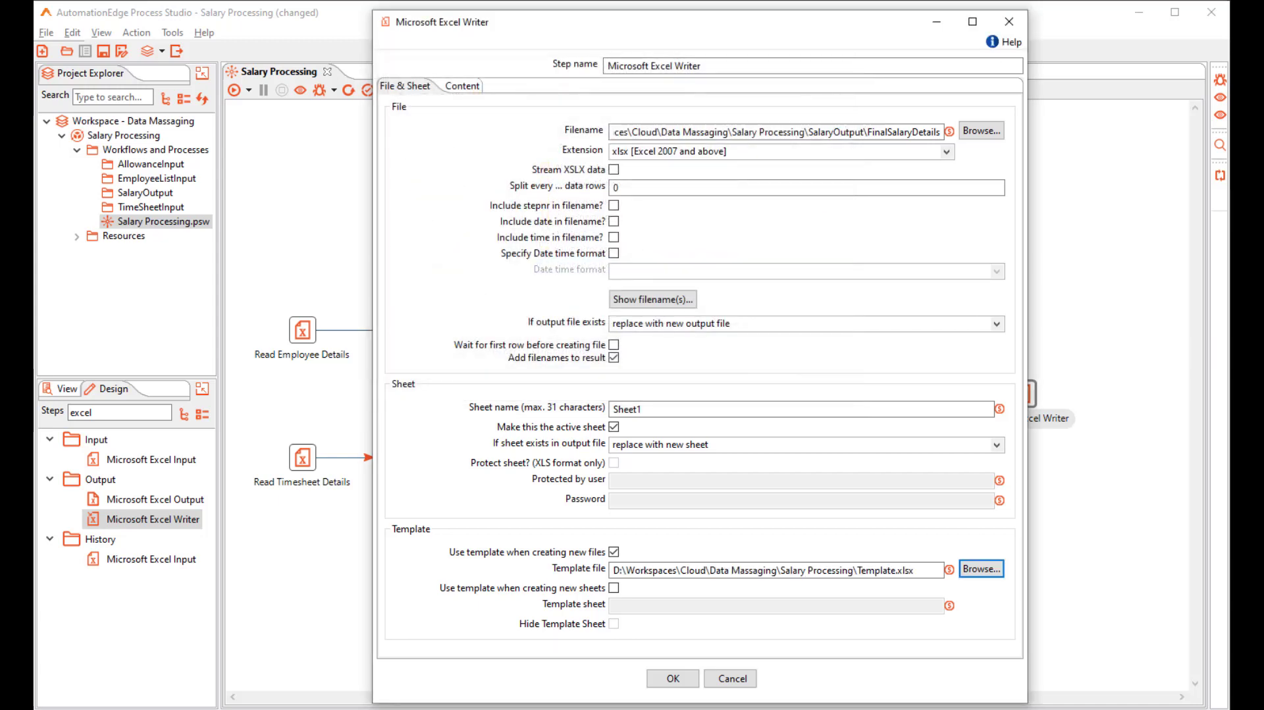
# Step: Retrieve the Excel Writer's content fields and change the first field name to Id and the second to Name
pyautogui.click(462, 86)
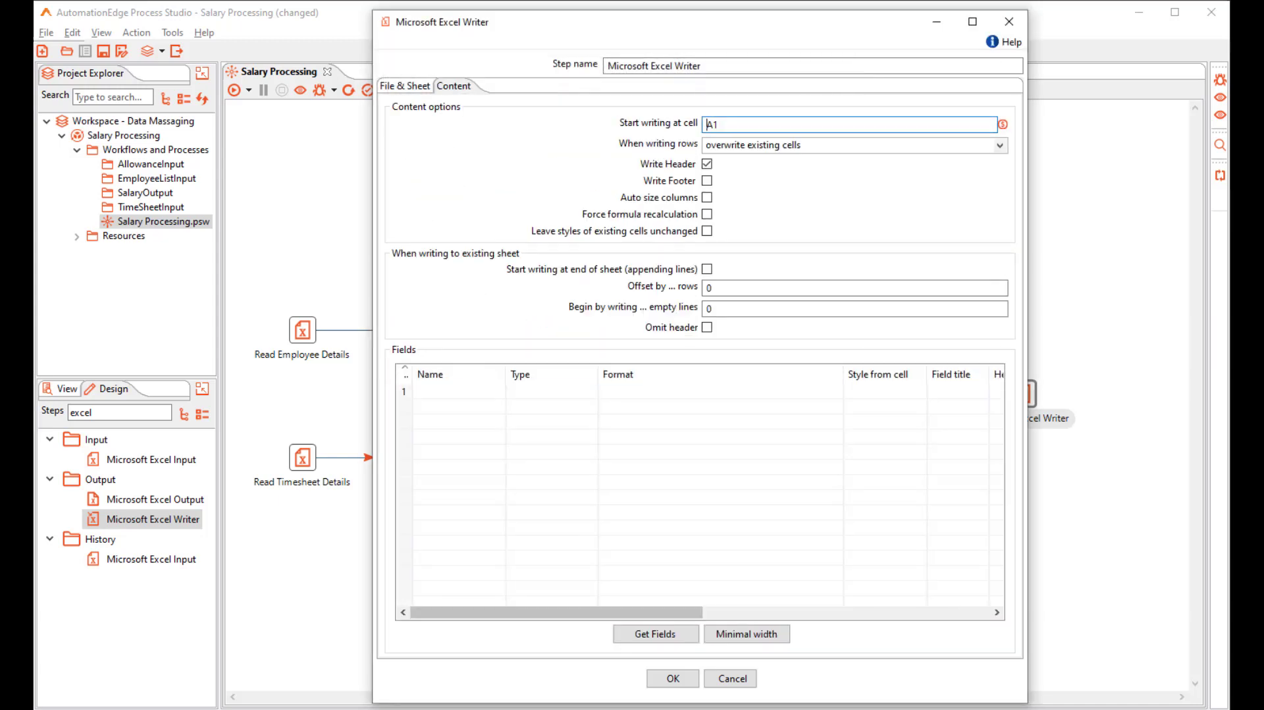
pyautogui.click(655, 633)
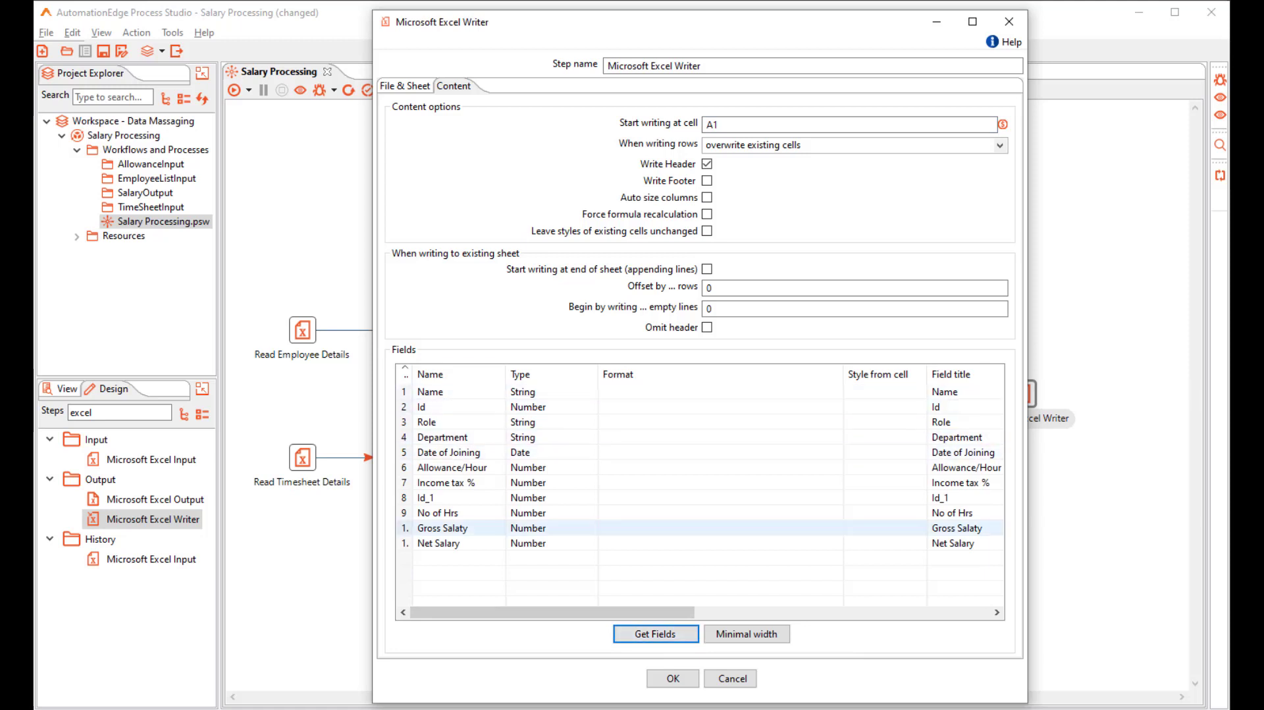
pyautogui.click(442, 391)
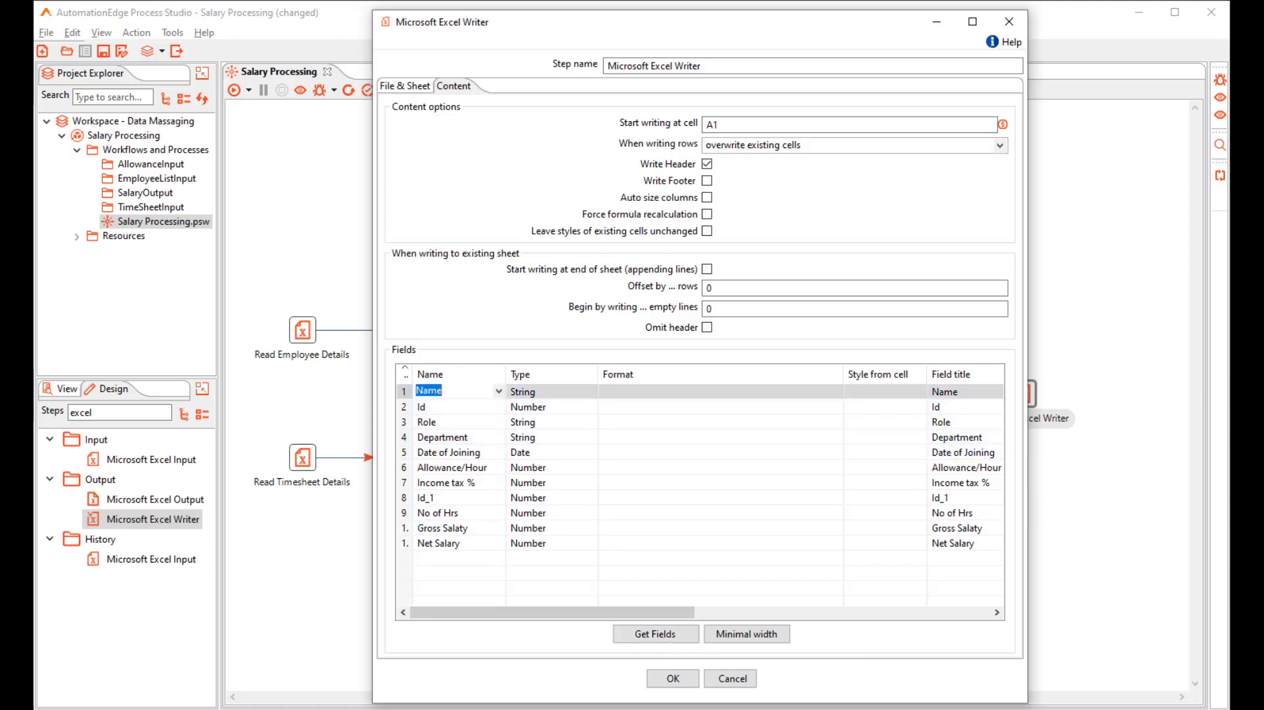
pyautogui.click(498, 391)
pyautogui.press('Up')
pyautogui.press('Up')
pyautogui.press('Return')
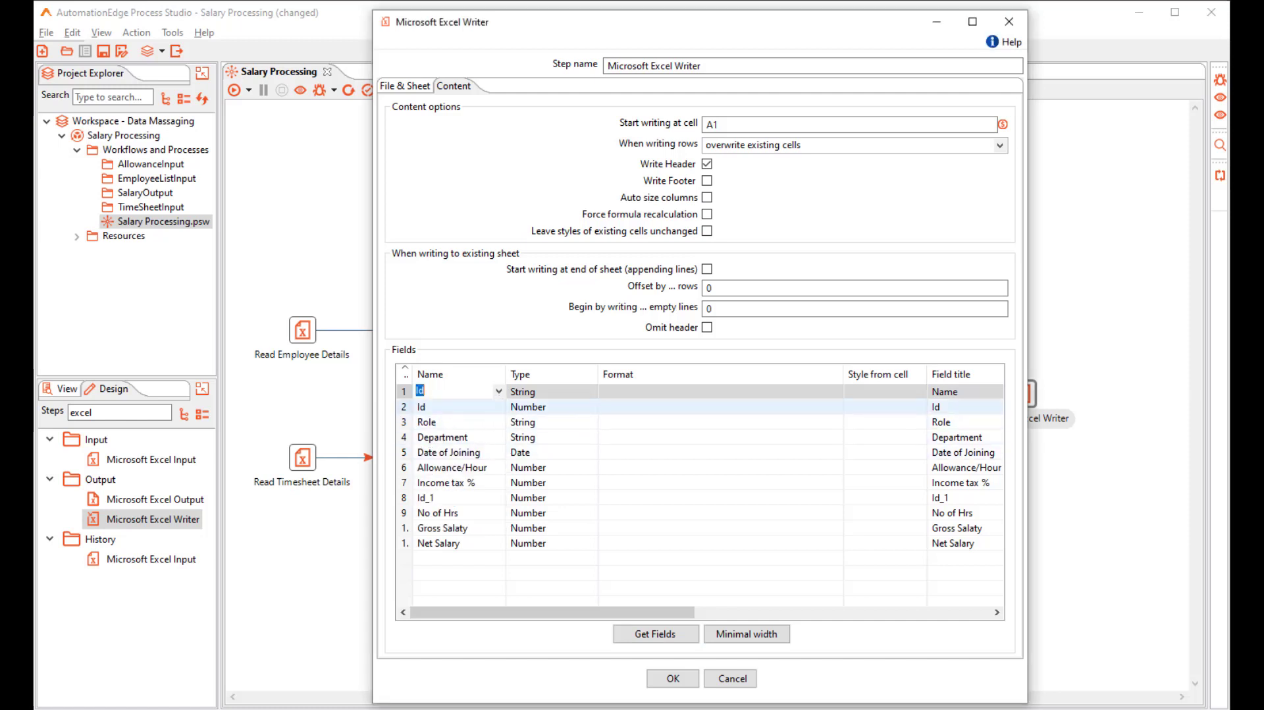
pyautogui.hotkey('alt', 'Down')
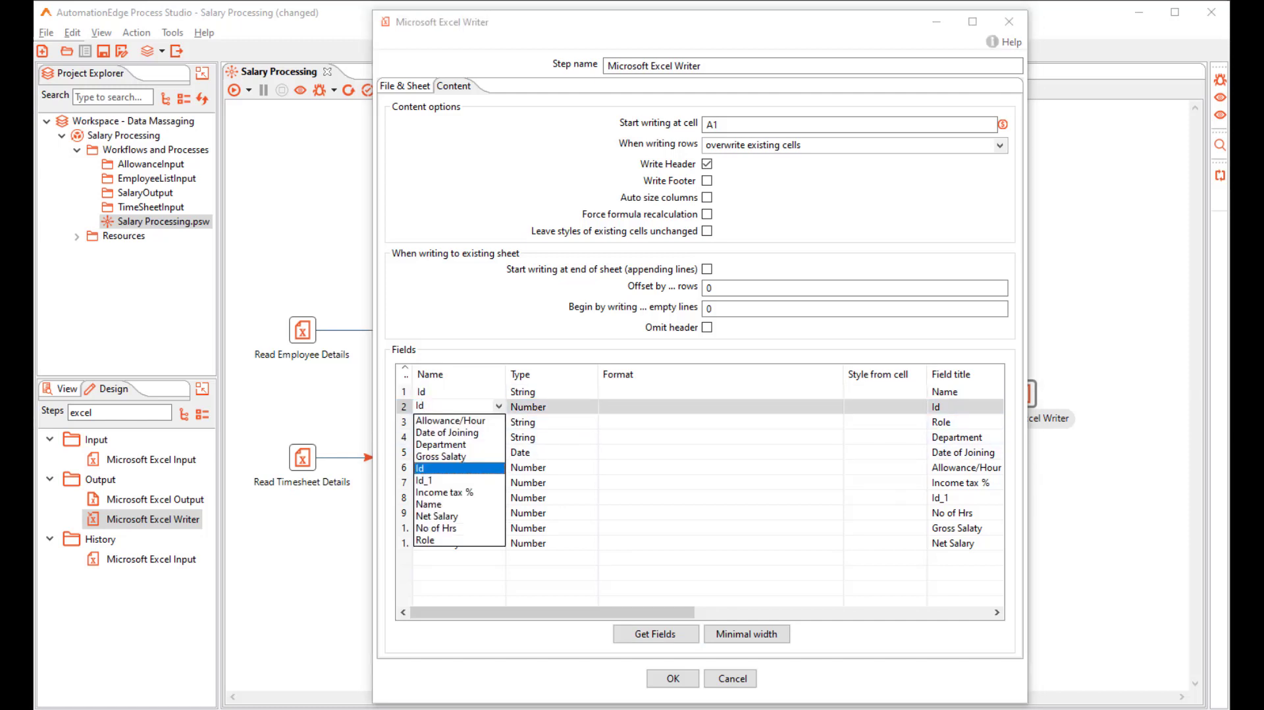
pyautogui.click(429, 504)
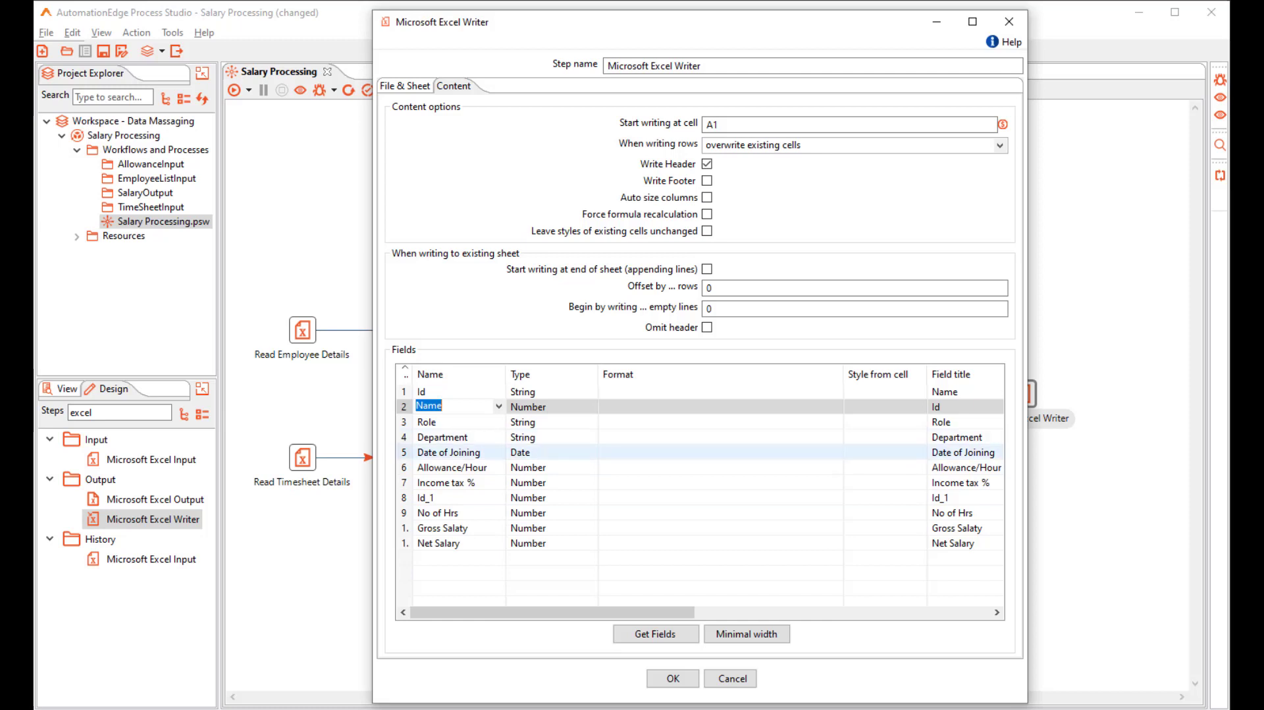
# Step: Remove the Date of Joining and Id_1 fields from the Excel Writer's output
pyautogui.click(404, 453)
pyautogui.press('Delete')
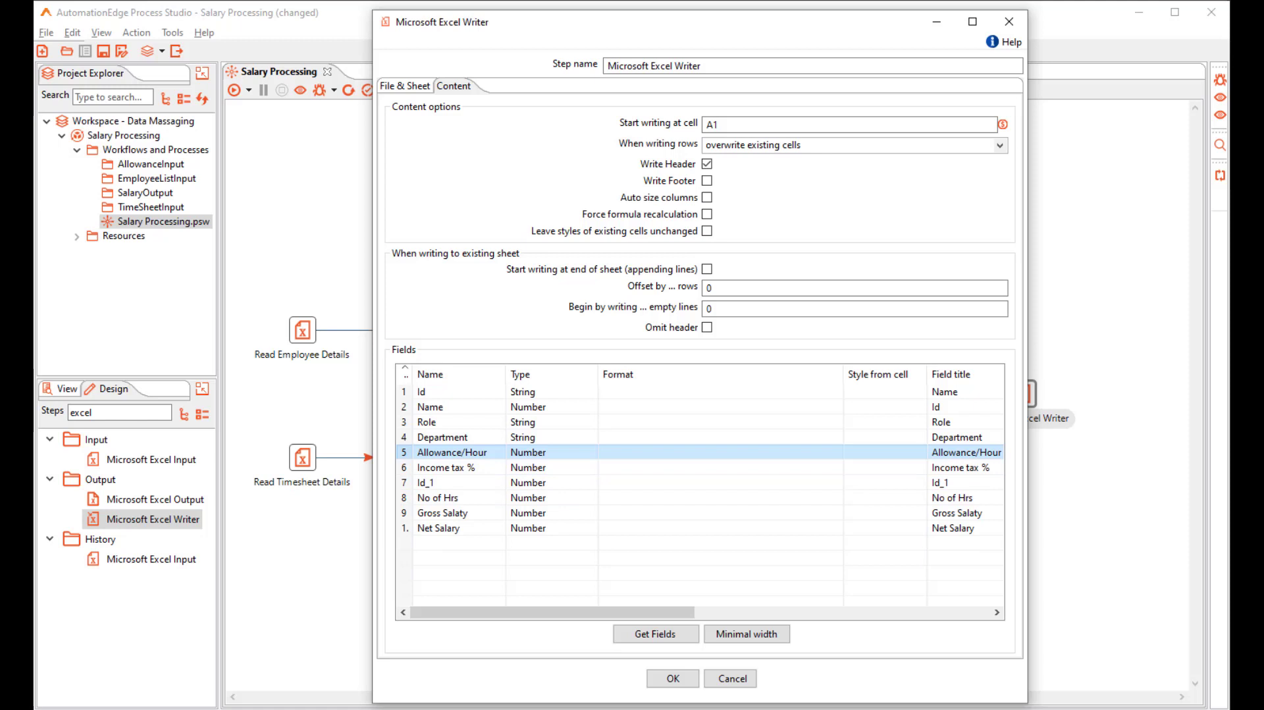
pyautogui.click(434, 482)
pyautogui.press('Delete')
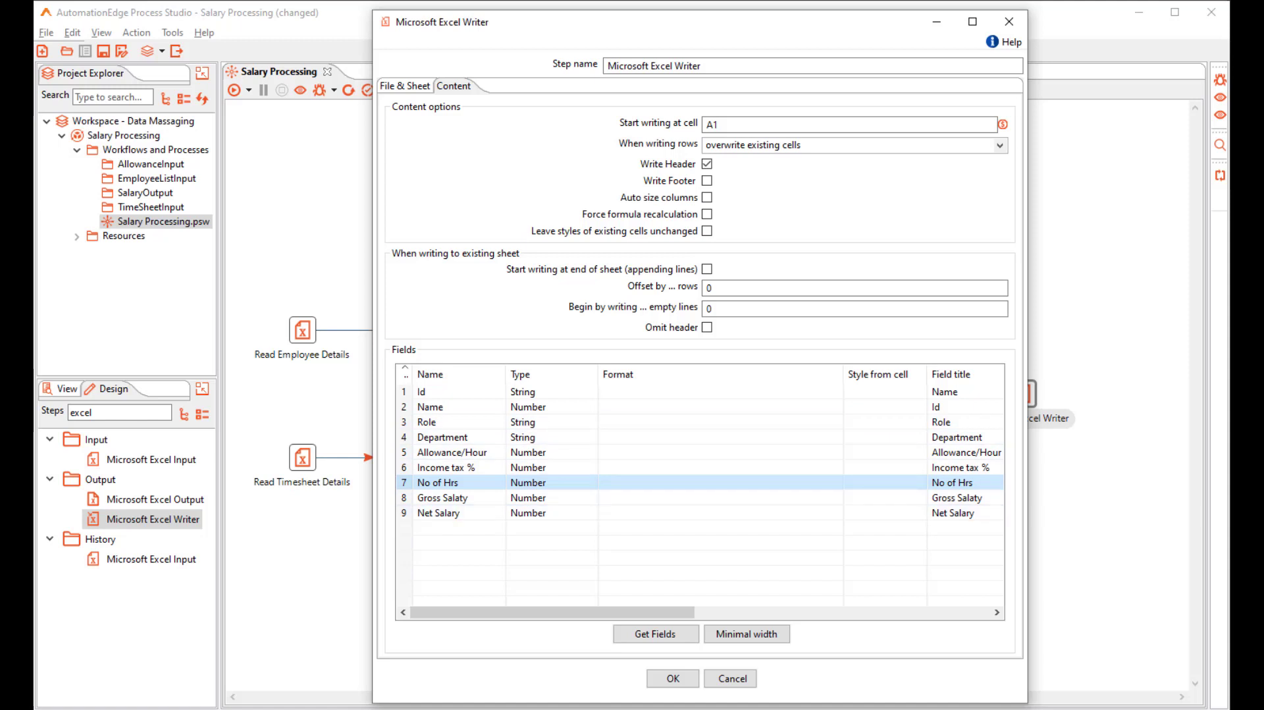
# Step: Apply the #,##0.00 number format to the Gross Salary and Net Salary fields and save the Excel Writer settings
pyautogui.click(691, 497)
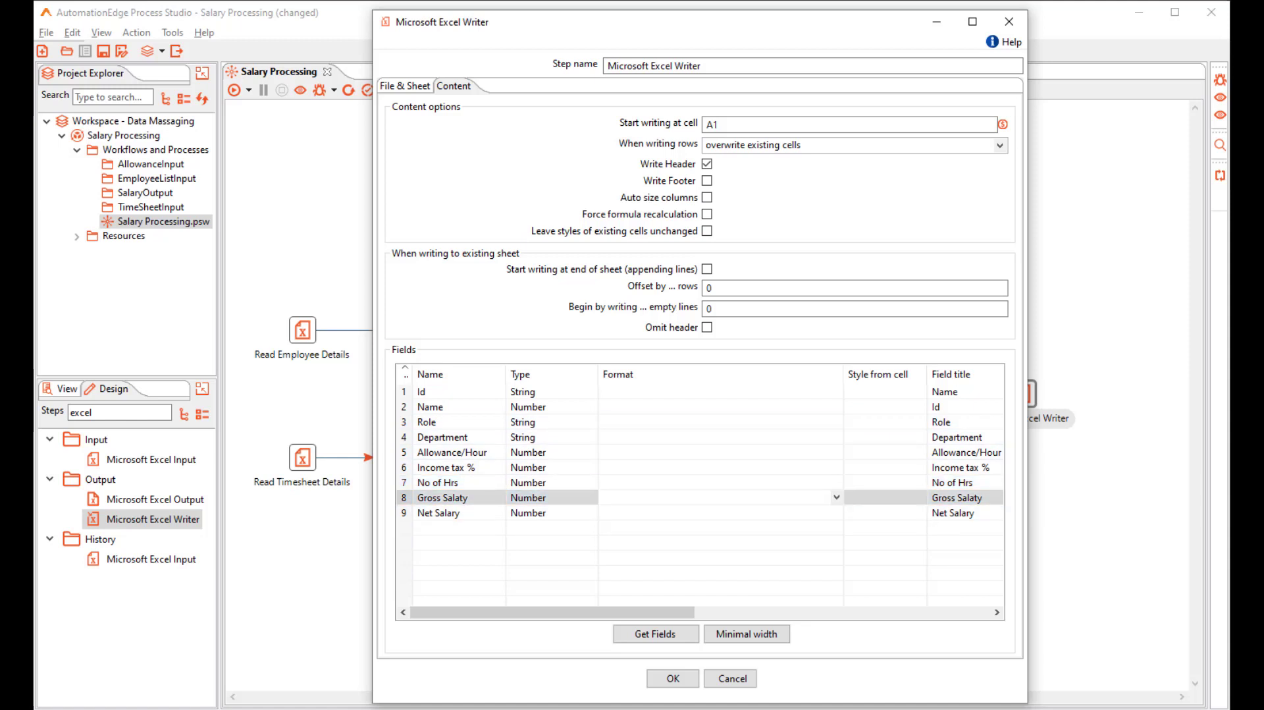
pyautogui.click(836, 498)
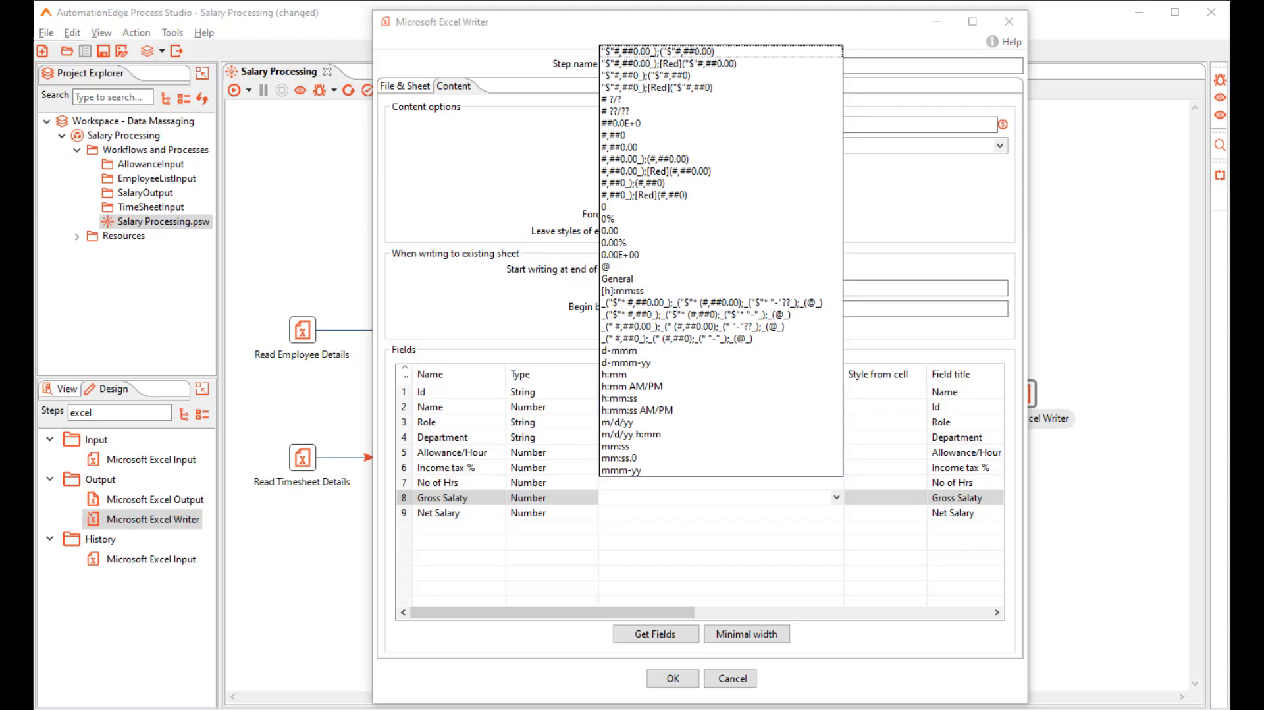
pyautogui.click(619, 147)
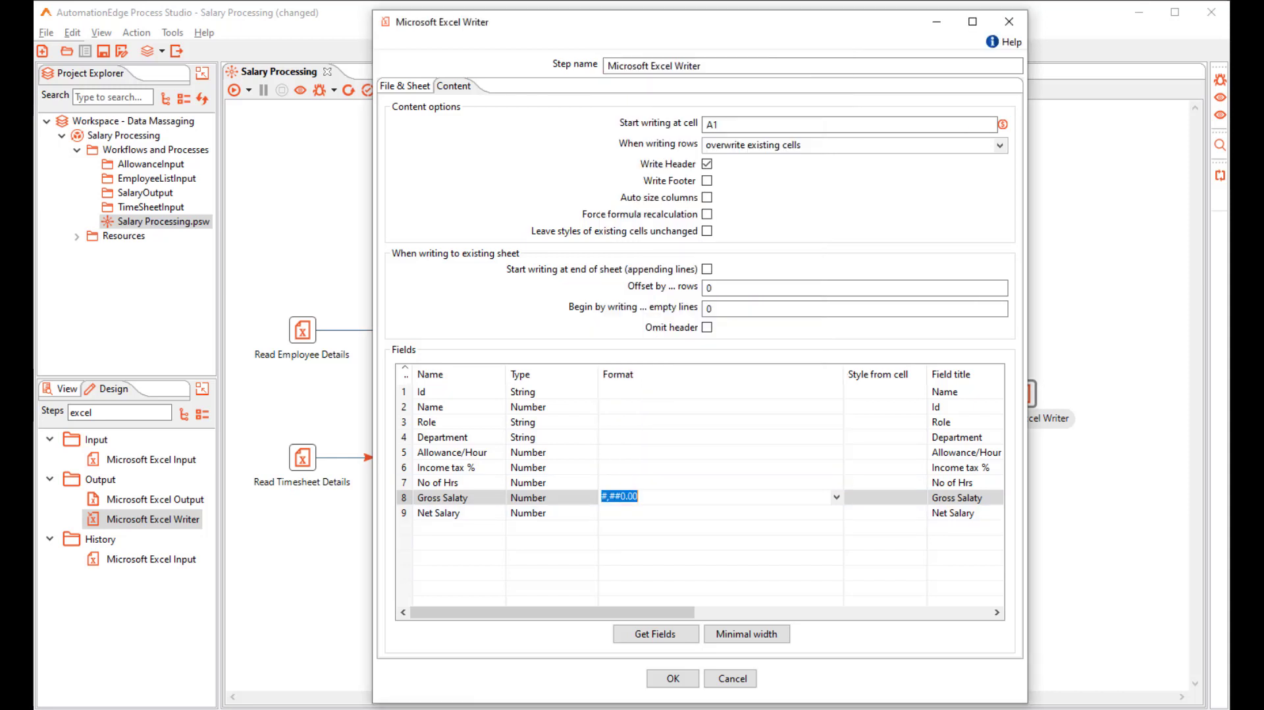
pyautogui.click(697, 513)
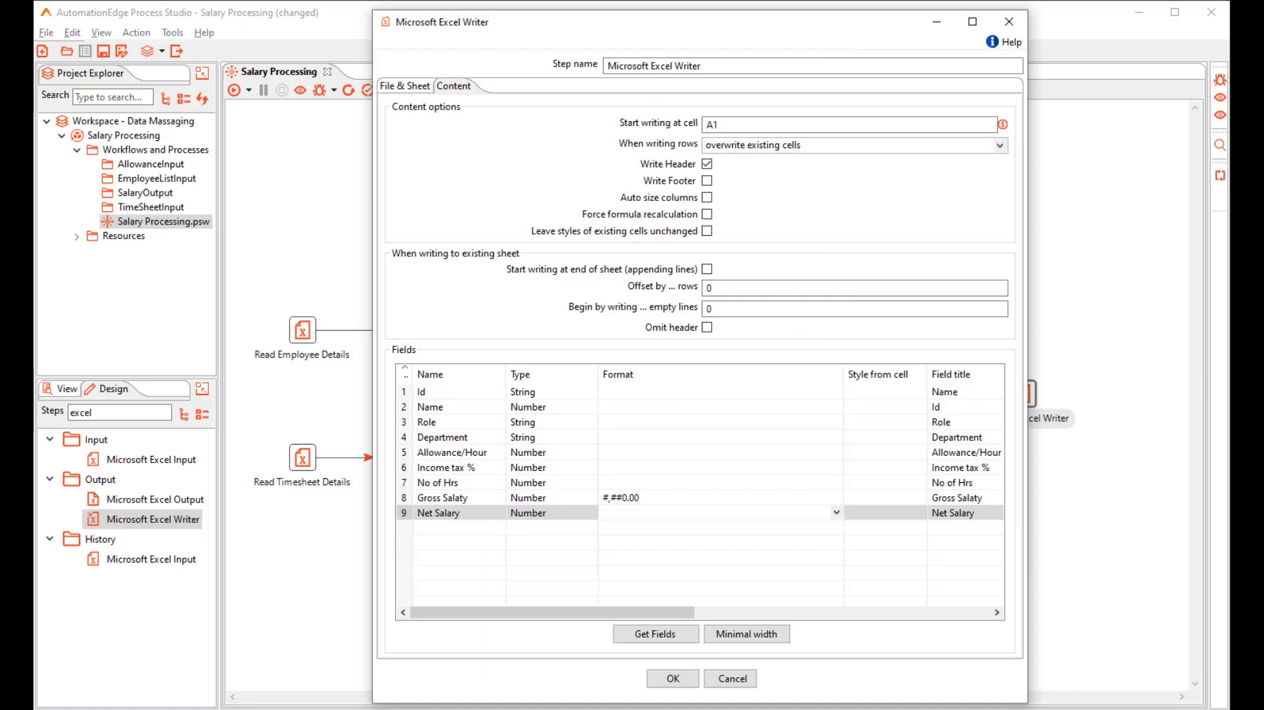
pyautogui.click(649, 542)
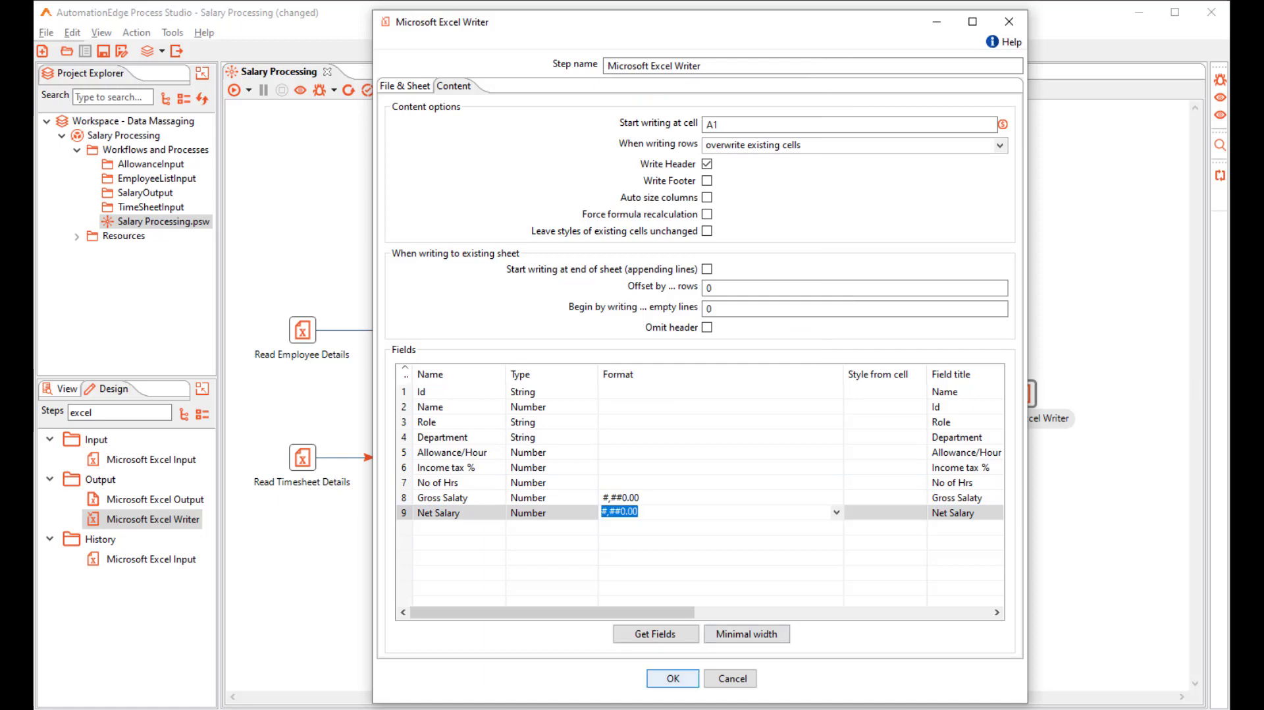
pyautogui.click(672, 678)
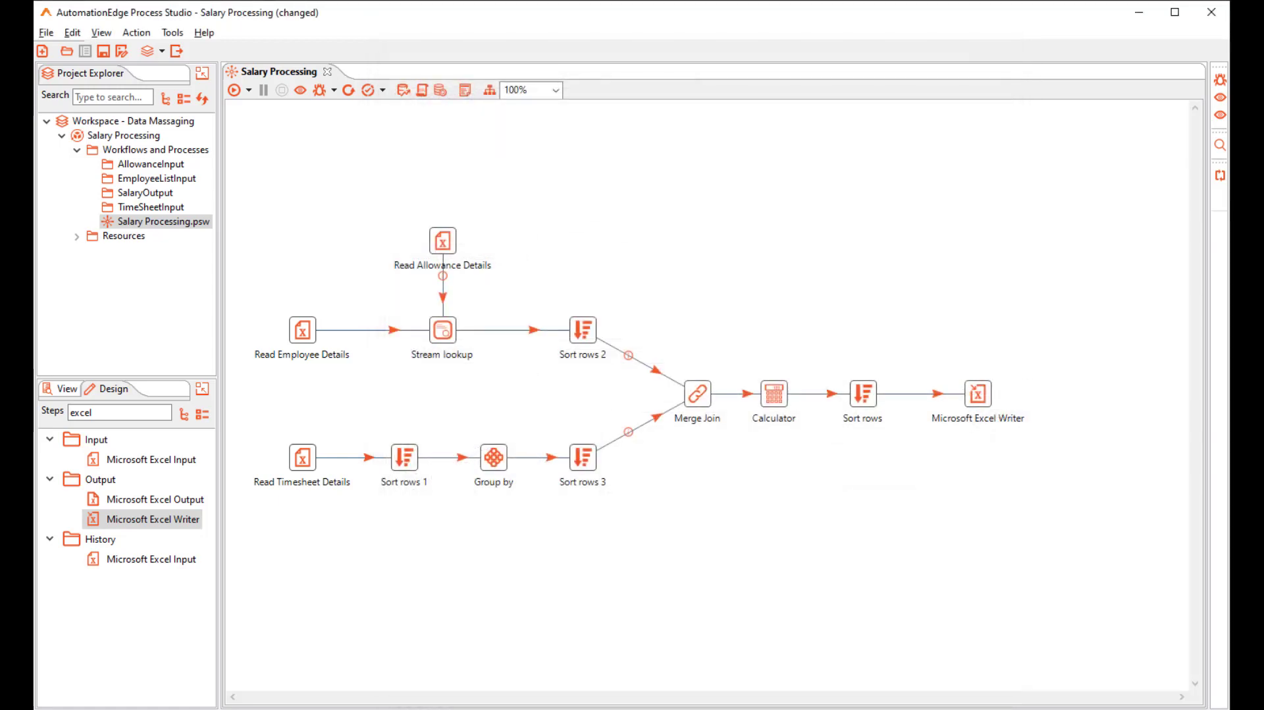
# Step: Add a workflow note saying it combines Employee Details, Employee Attendance and Employee Allowance input files, using the Lookup and Merge Steps to calculate the salary
pyautogui.rightClick(413, 132)
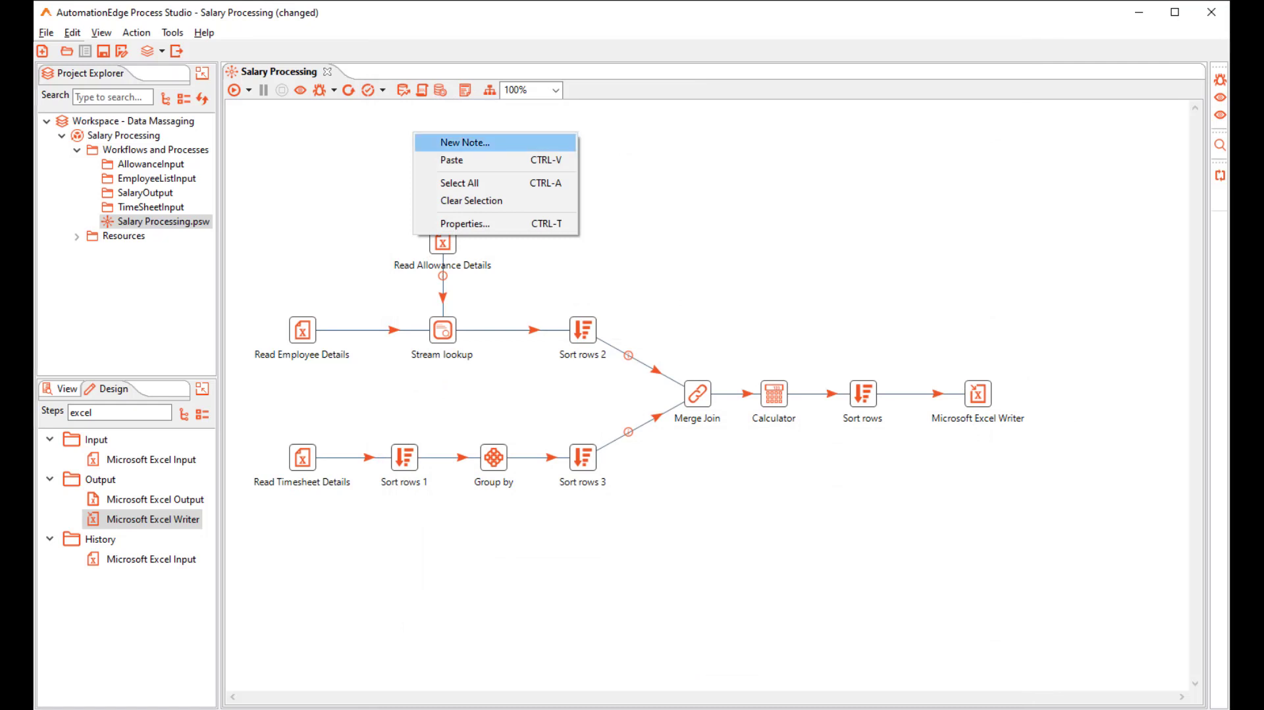
pyautogui.click(465, 143)
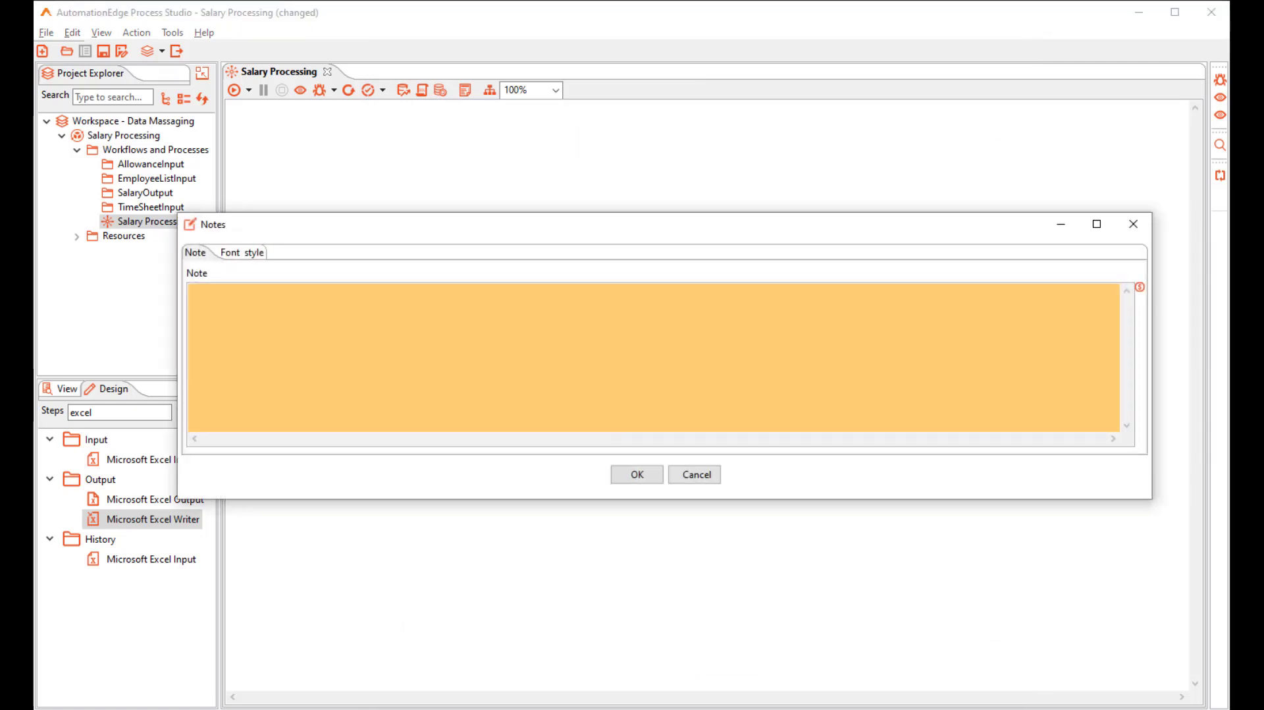
pyautogui.write('This workflow combines information in the following input files, using the Lookup and Merge Steps to calculate the salary. 1. Employee Details\t2. Employee Attendance\t3. Employee Allowance')
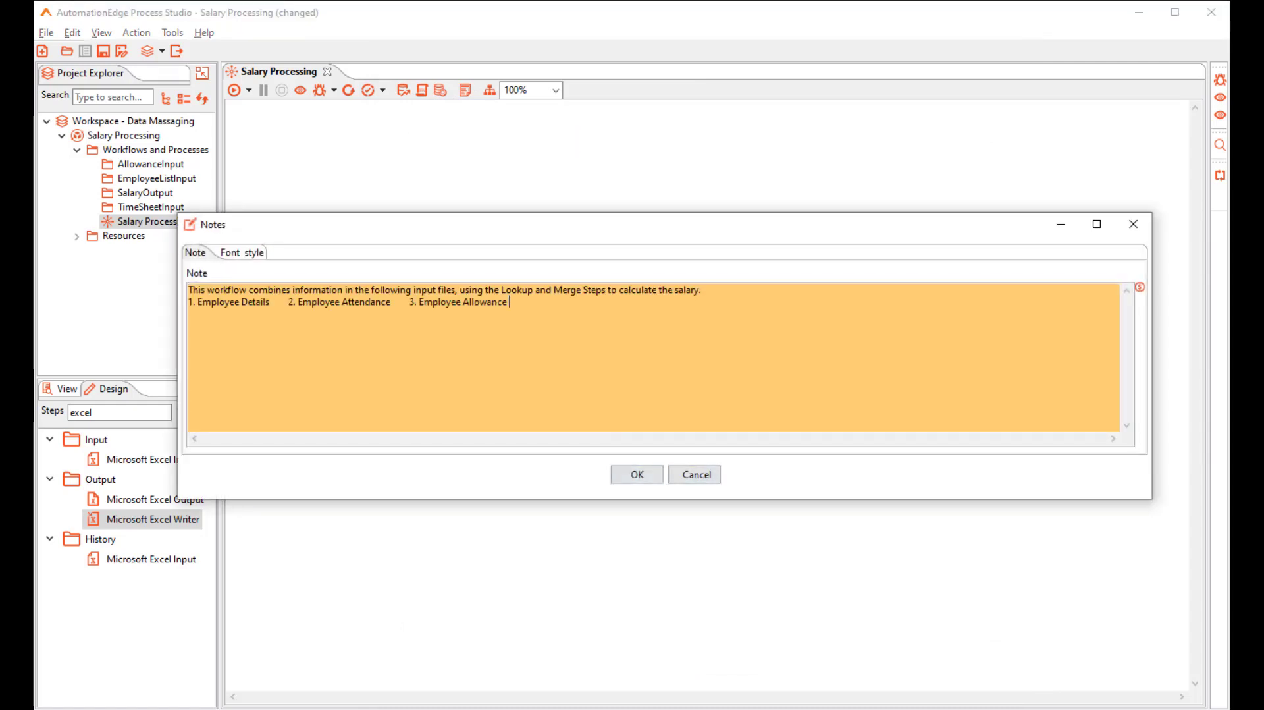
# Step: Set the note's font to Arial at size 14 and place the note above the workflow diagram
pyautogui.click(241, 253)
pyautogui.doubleClick(480, 300)
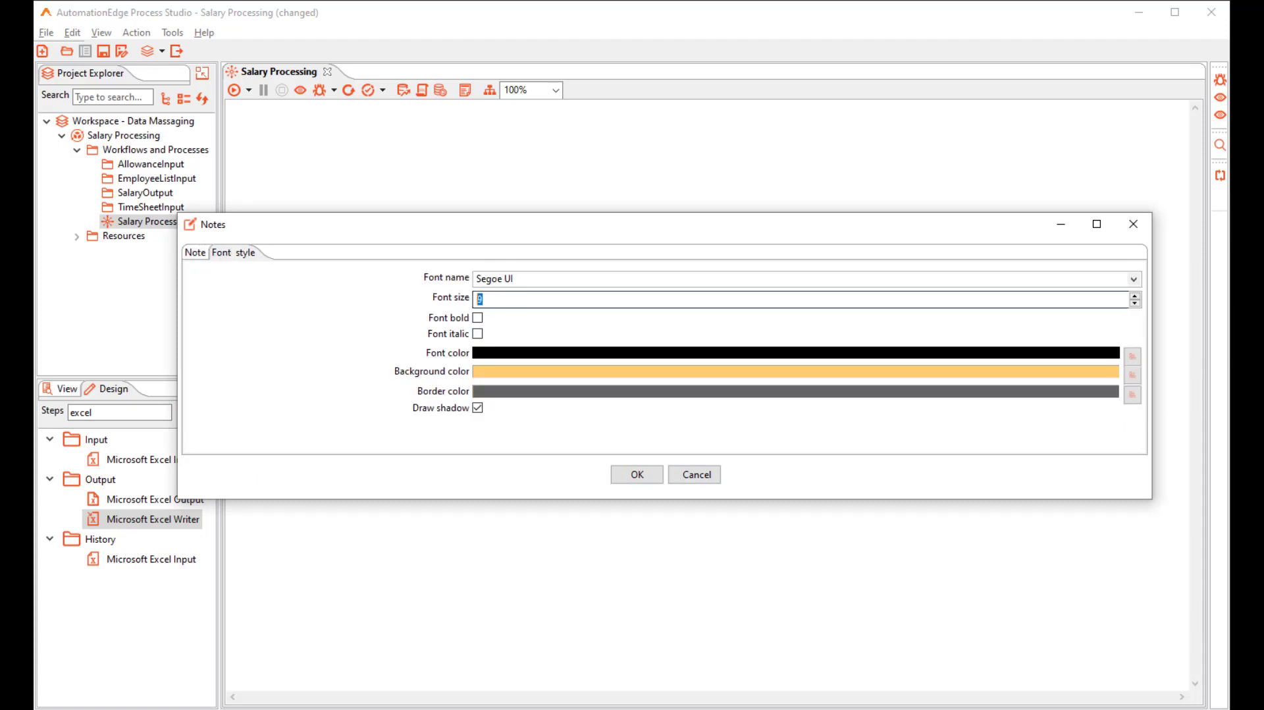
pyautogui.write('16')
pyautogui.press('Return')
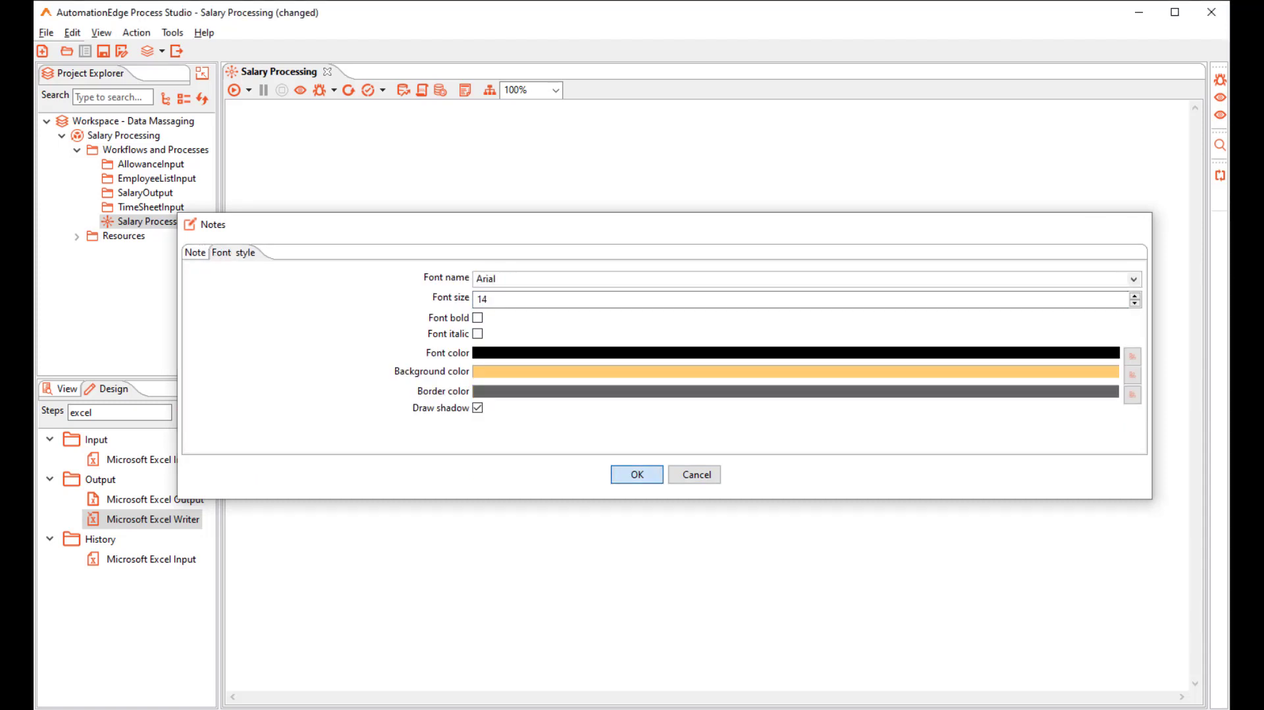
pyautogui.moveTo(757, 158); pyautogui.dragTo(622, 152)
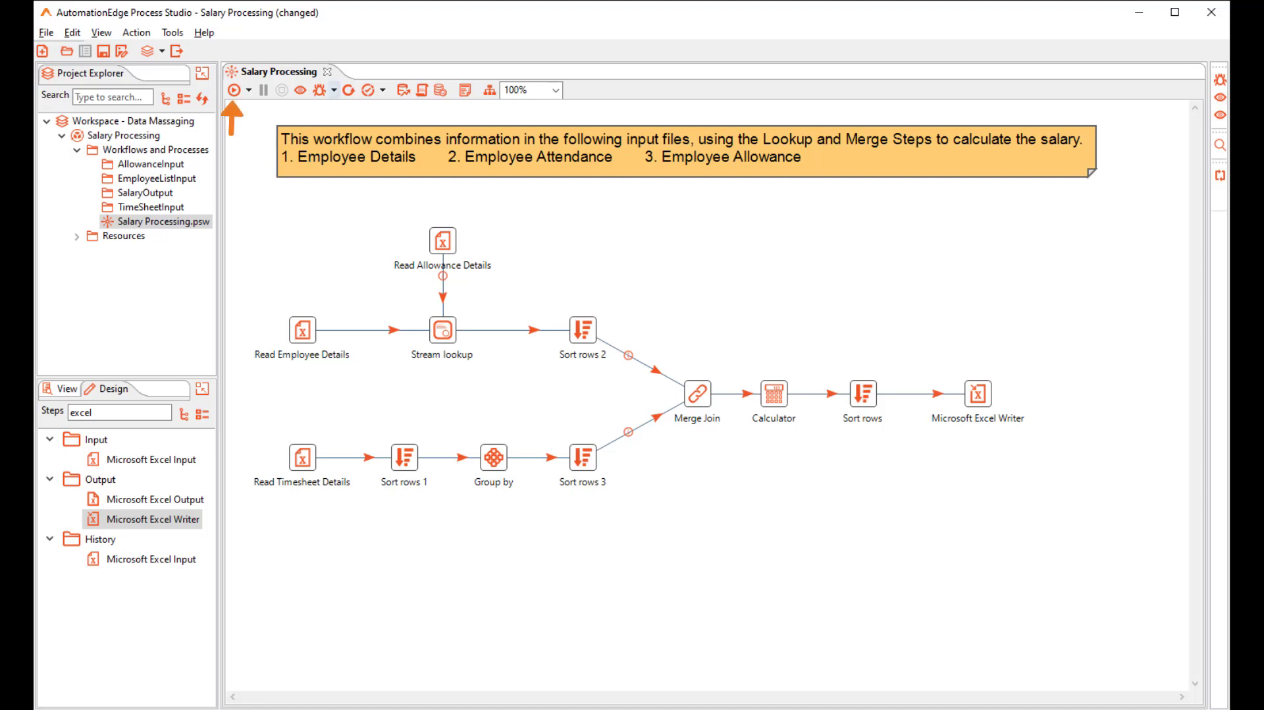
# Step: Run the Salary Processing workflow and switch to Excel to view the output in FinalSalaryDetails.xlsx
pyautogui.click(235, 90)
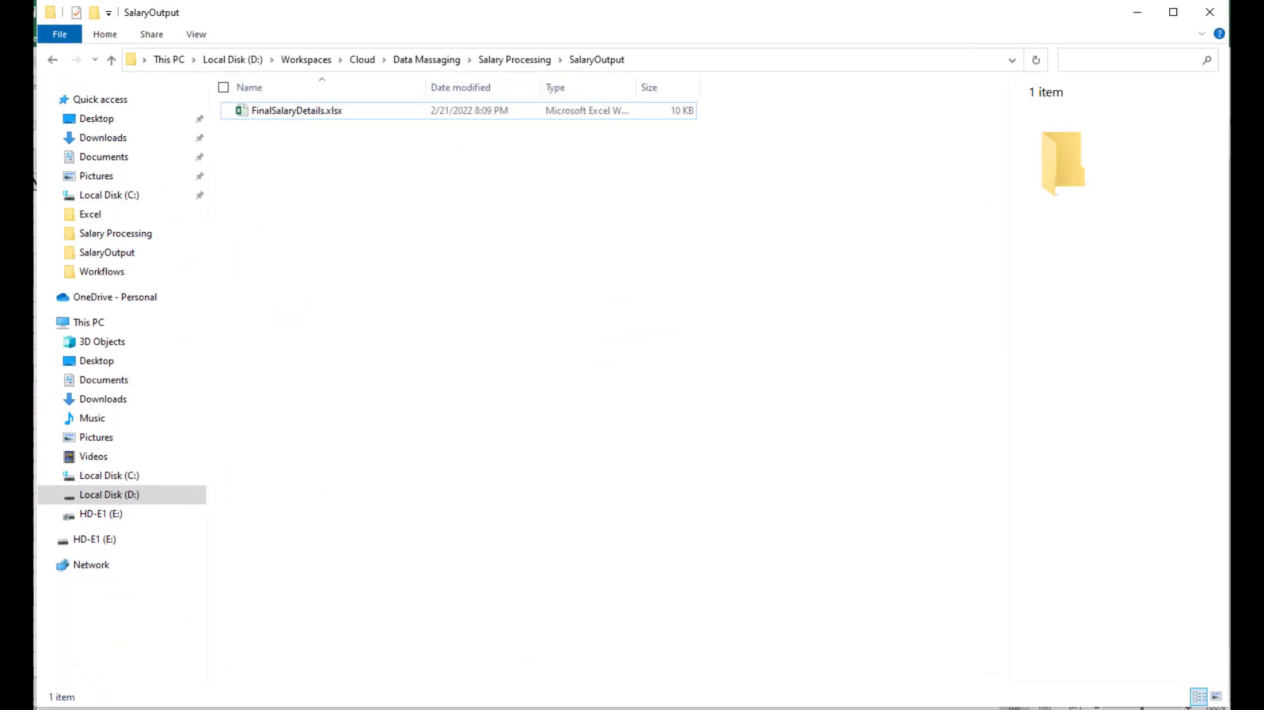
pyautogui.moveTo(1246, 453)
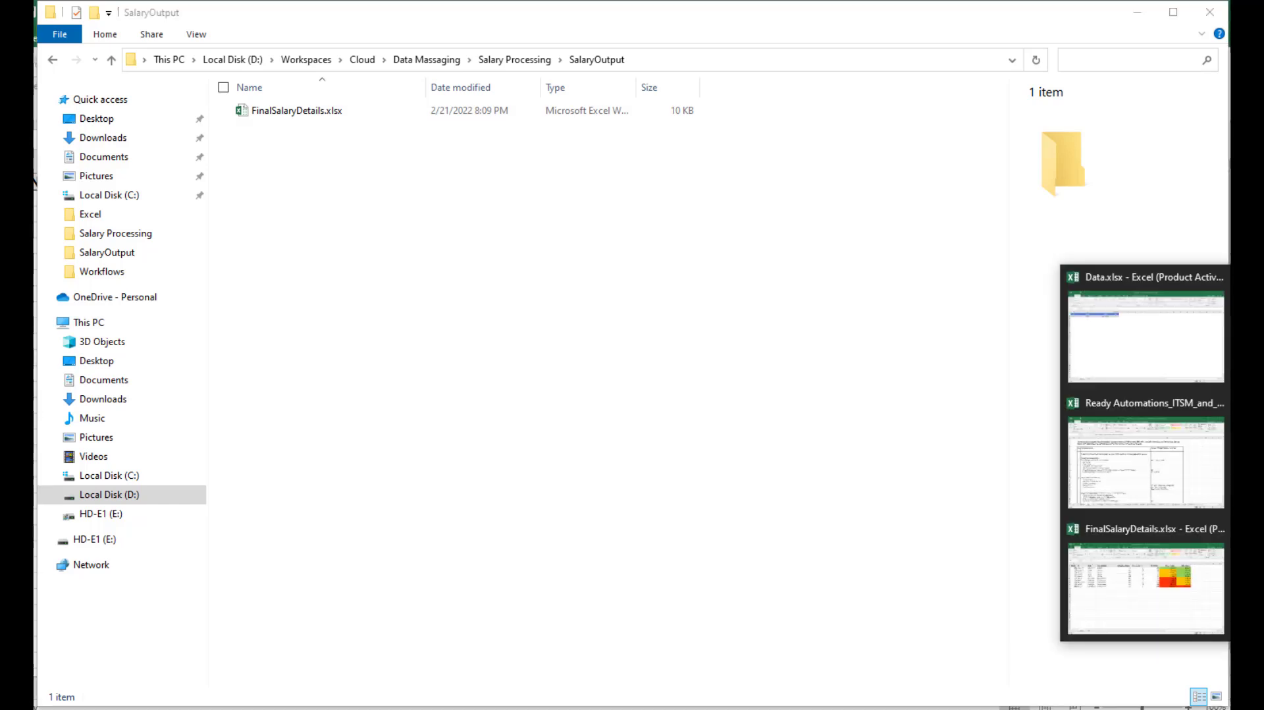
pyautogui.click(1145, 586)
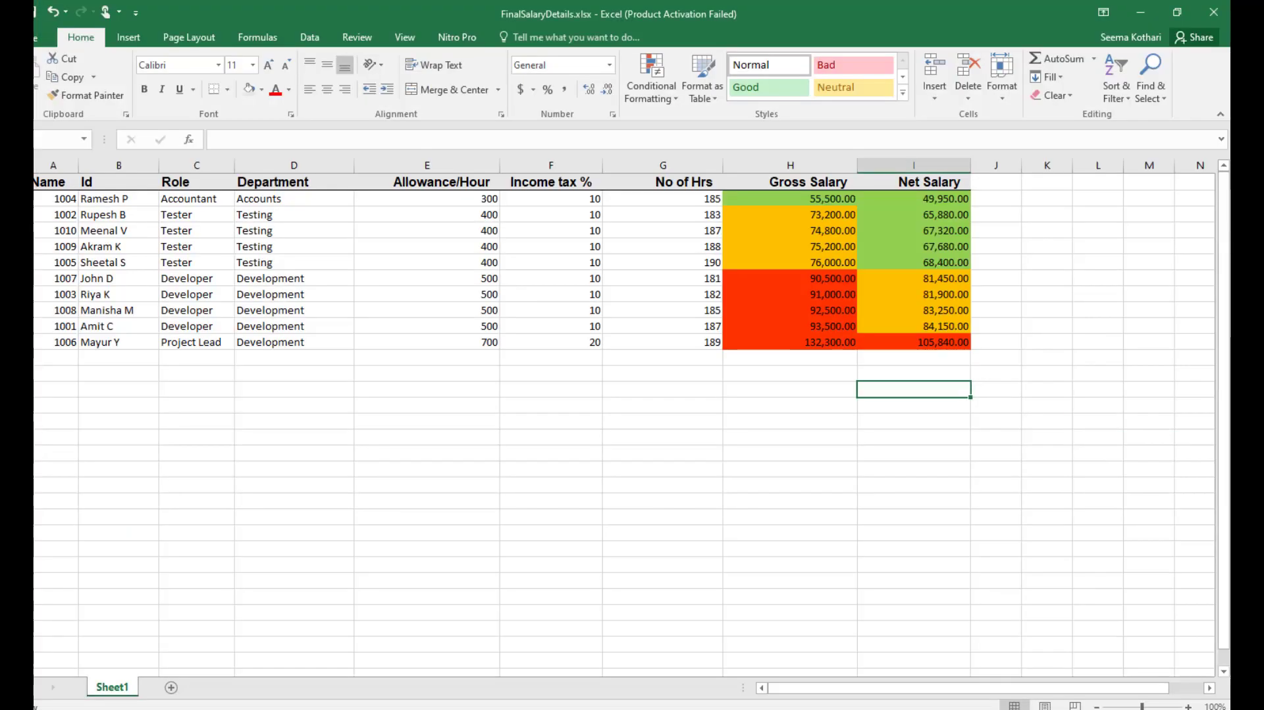